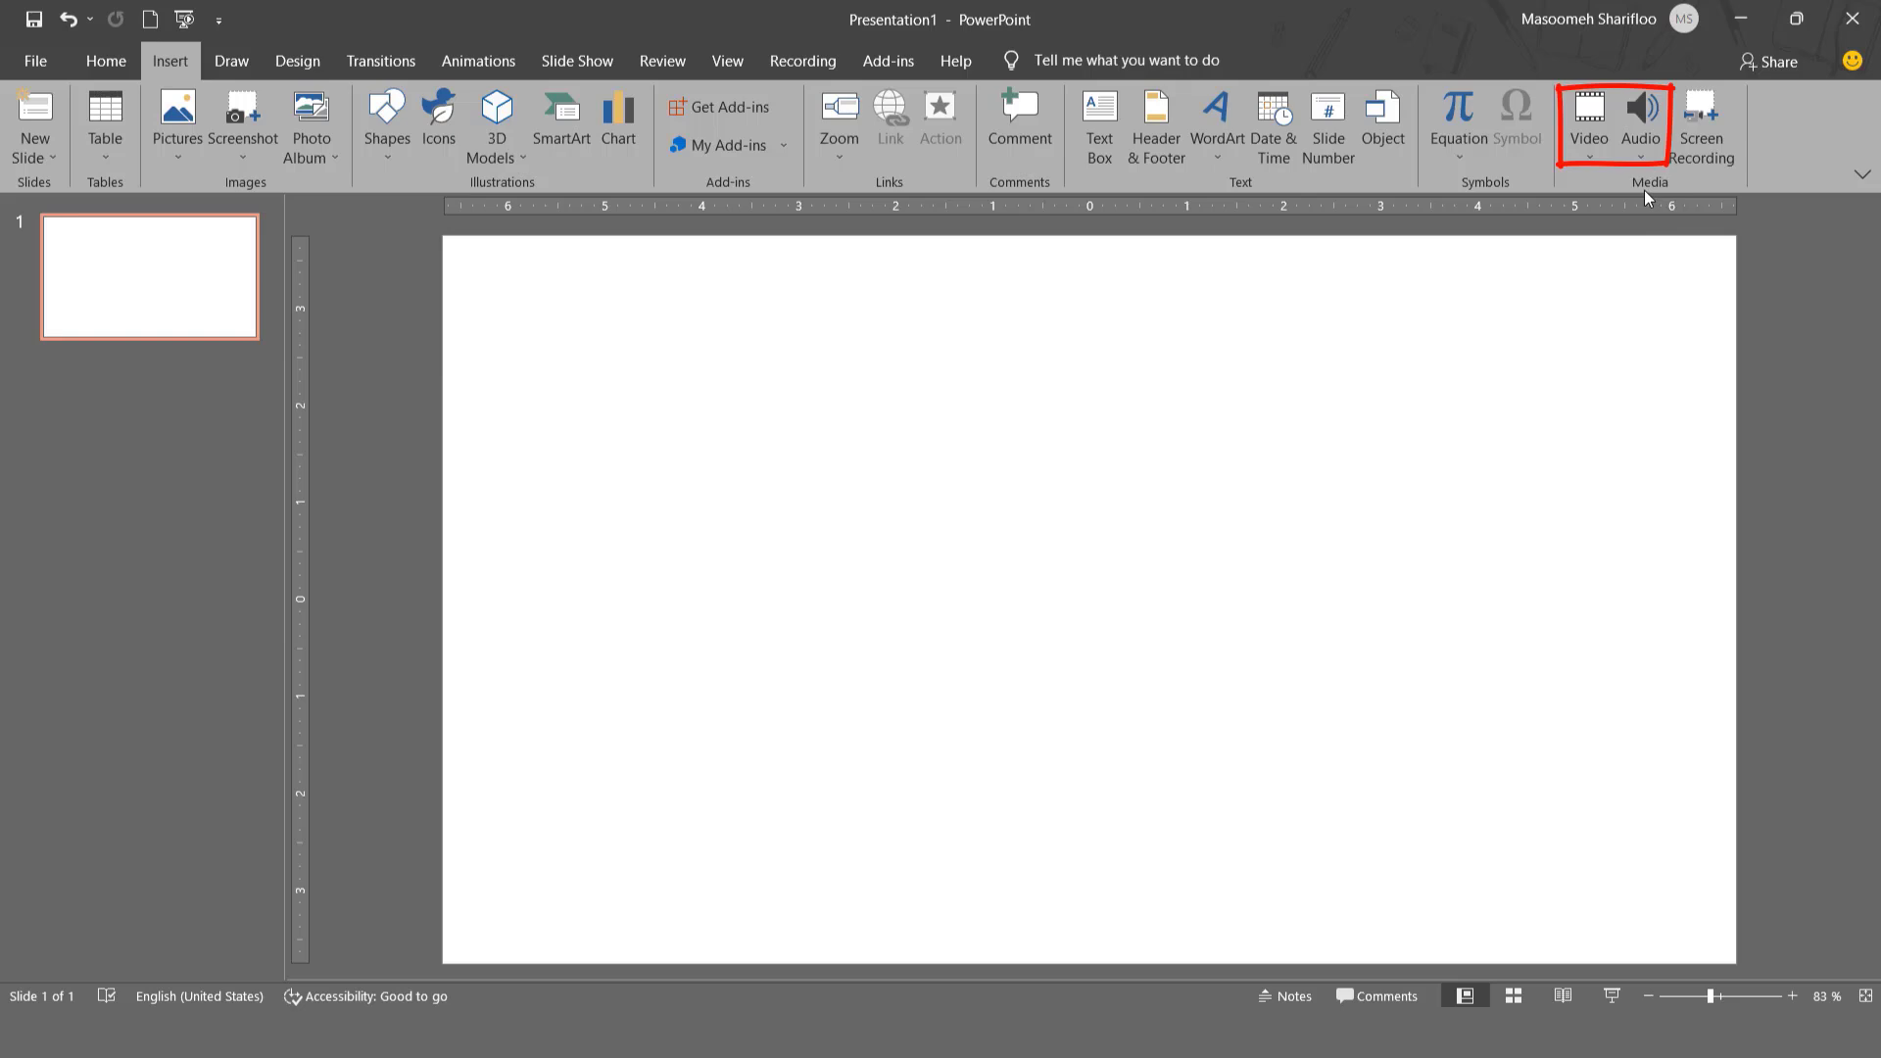
click(1589, 149)
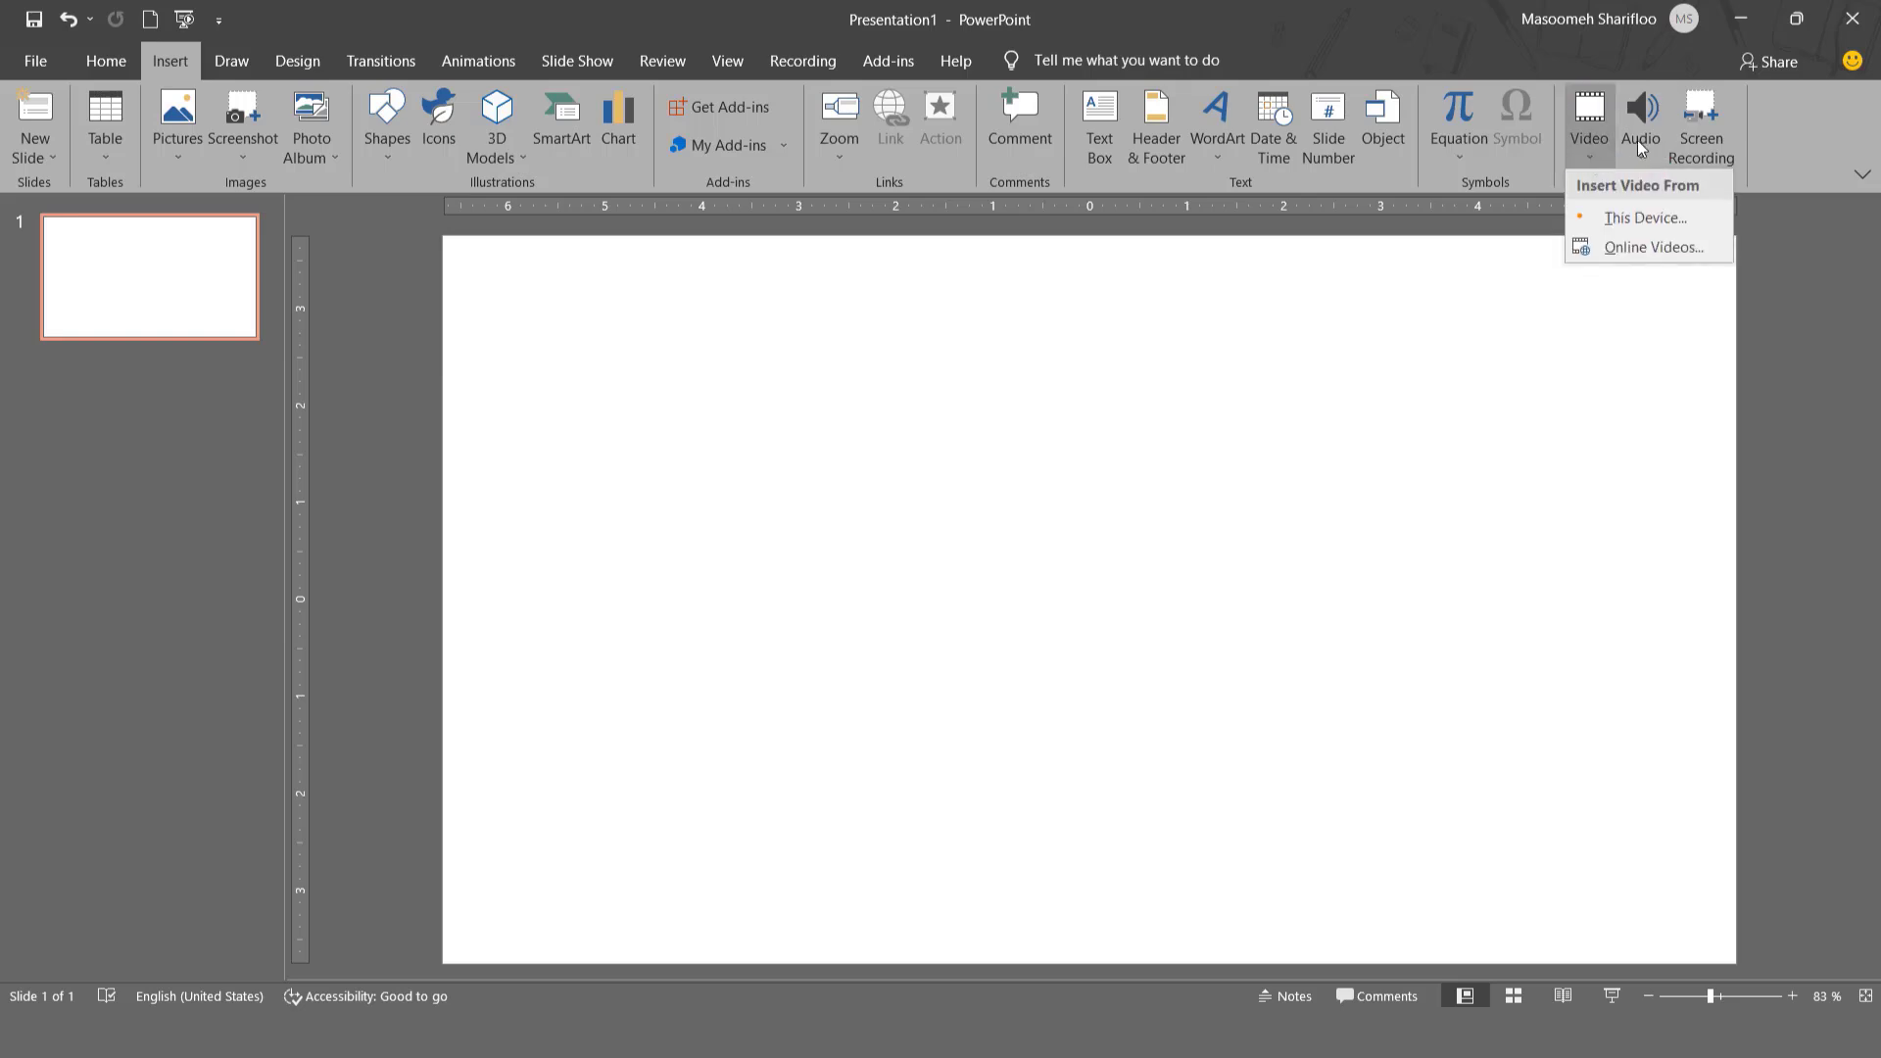
click(1636, 160)
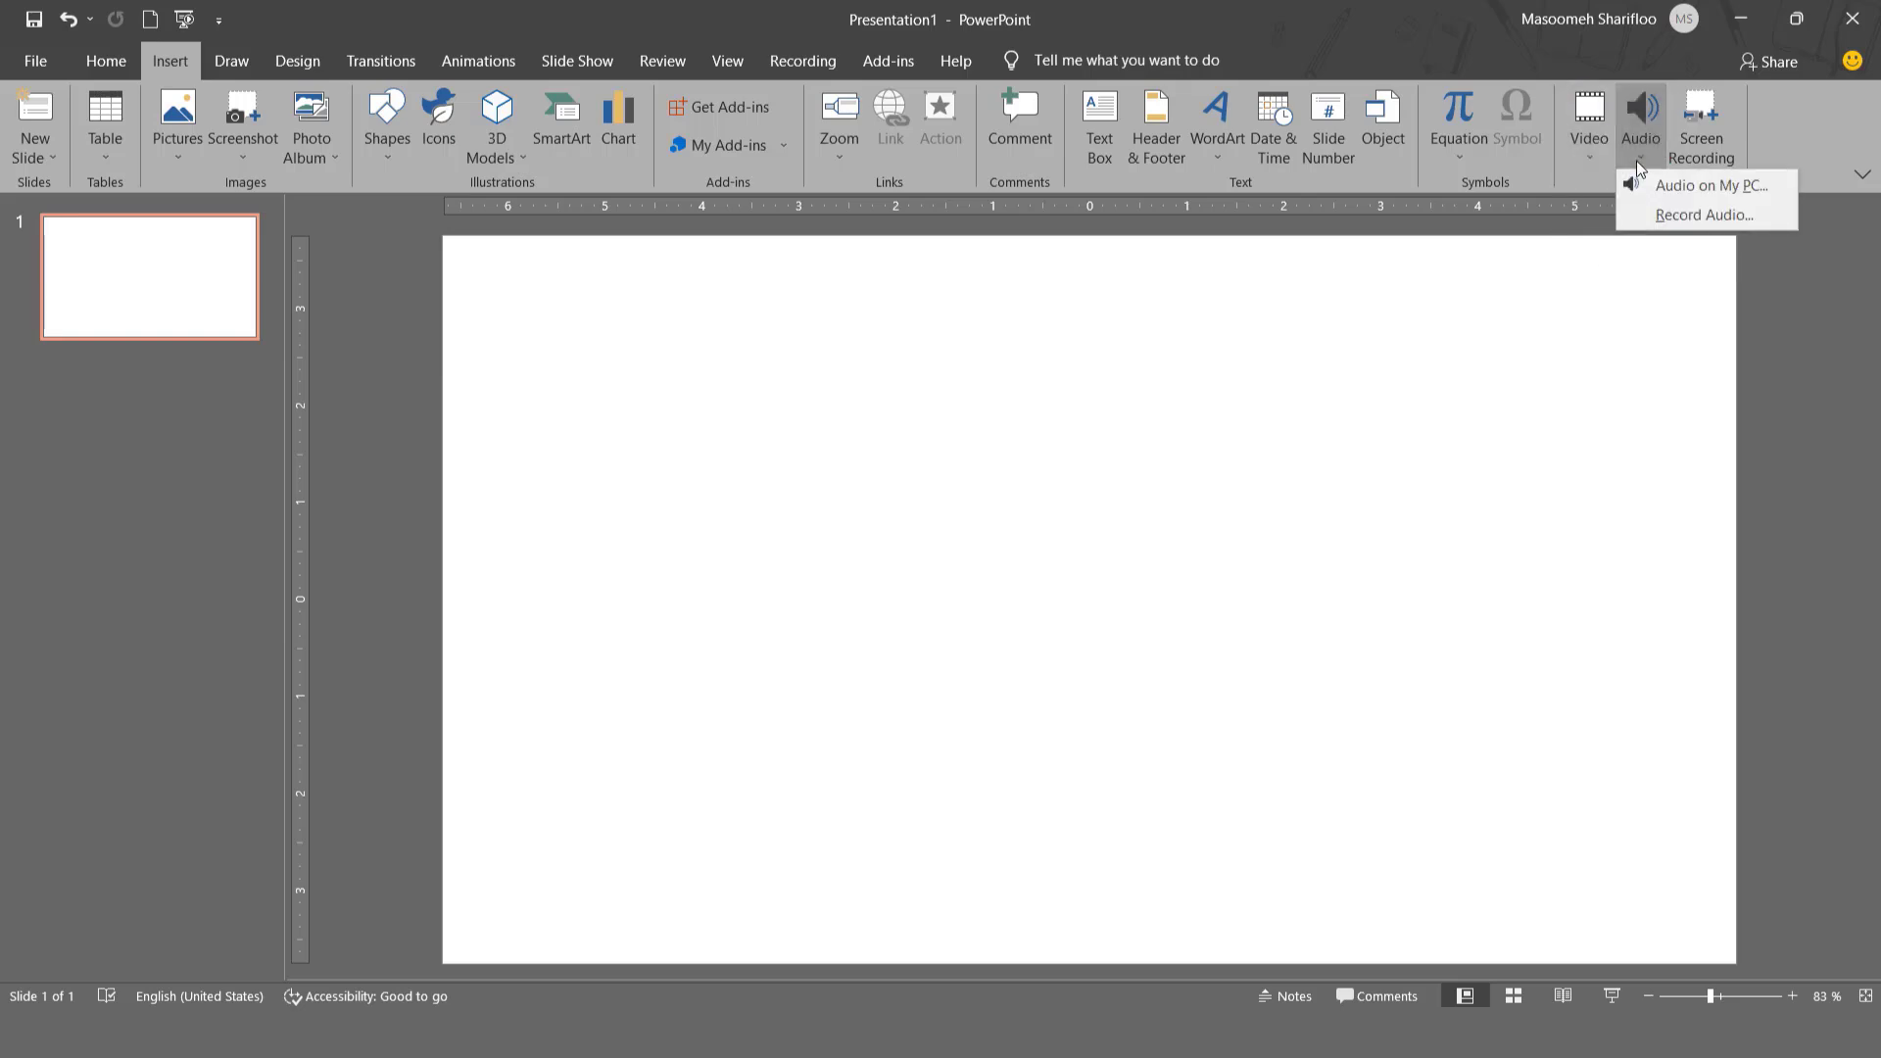
click(1590, 150)
click(1643, 161)
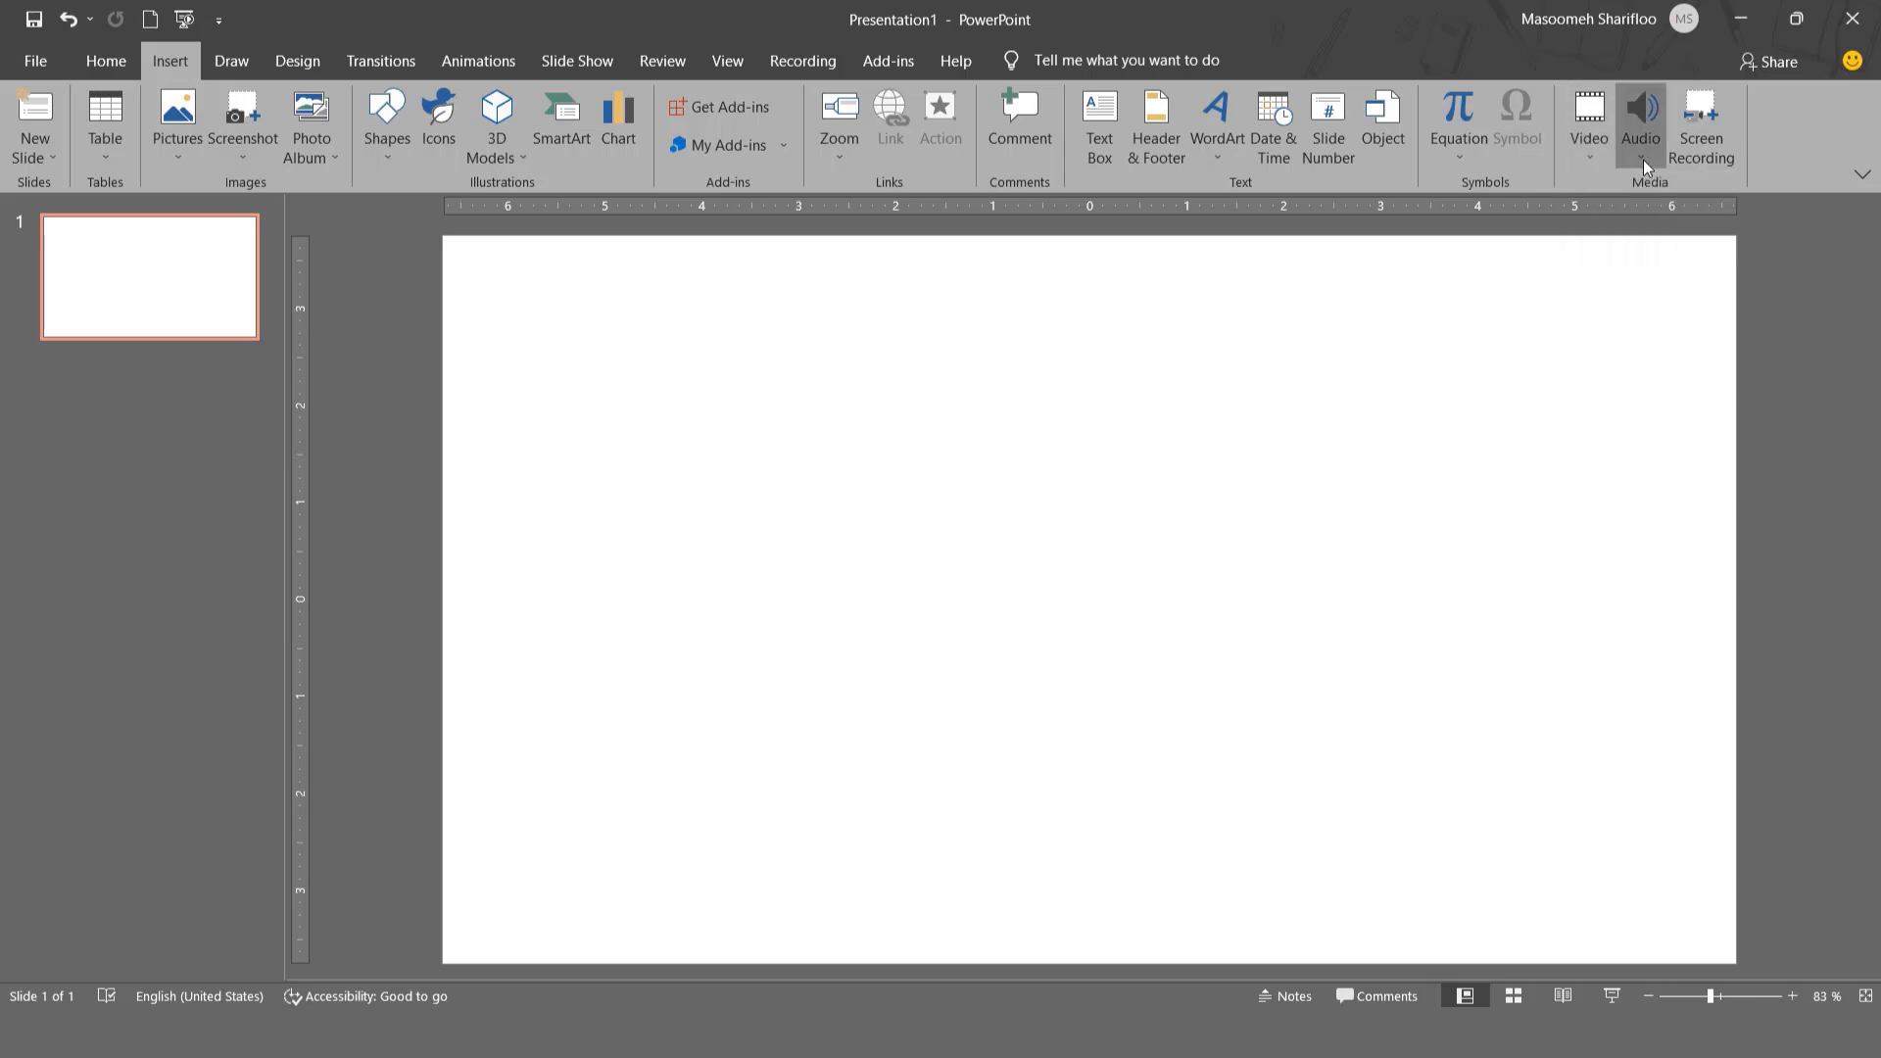
- Insert the video file "Squirrel On A Wood" from this device's Downloads > Video folder onto the blank slide
click(1597, 155)
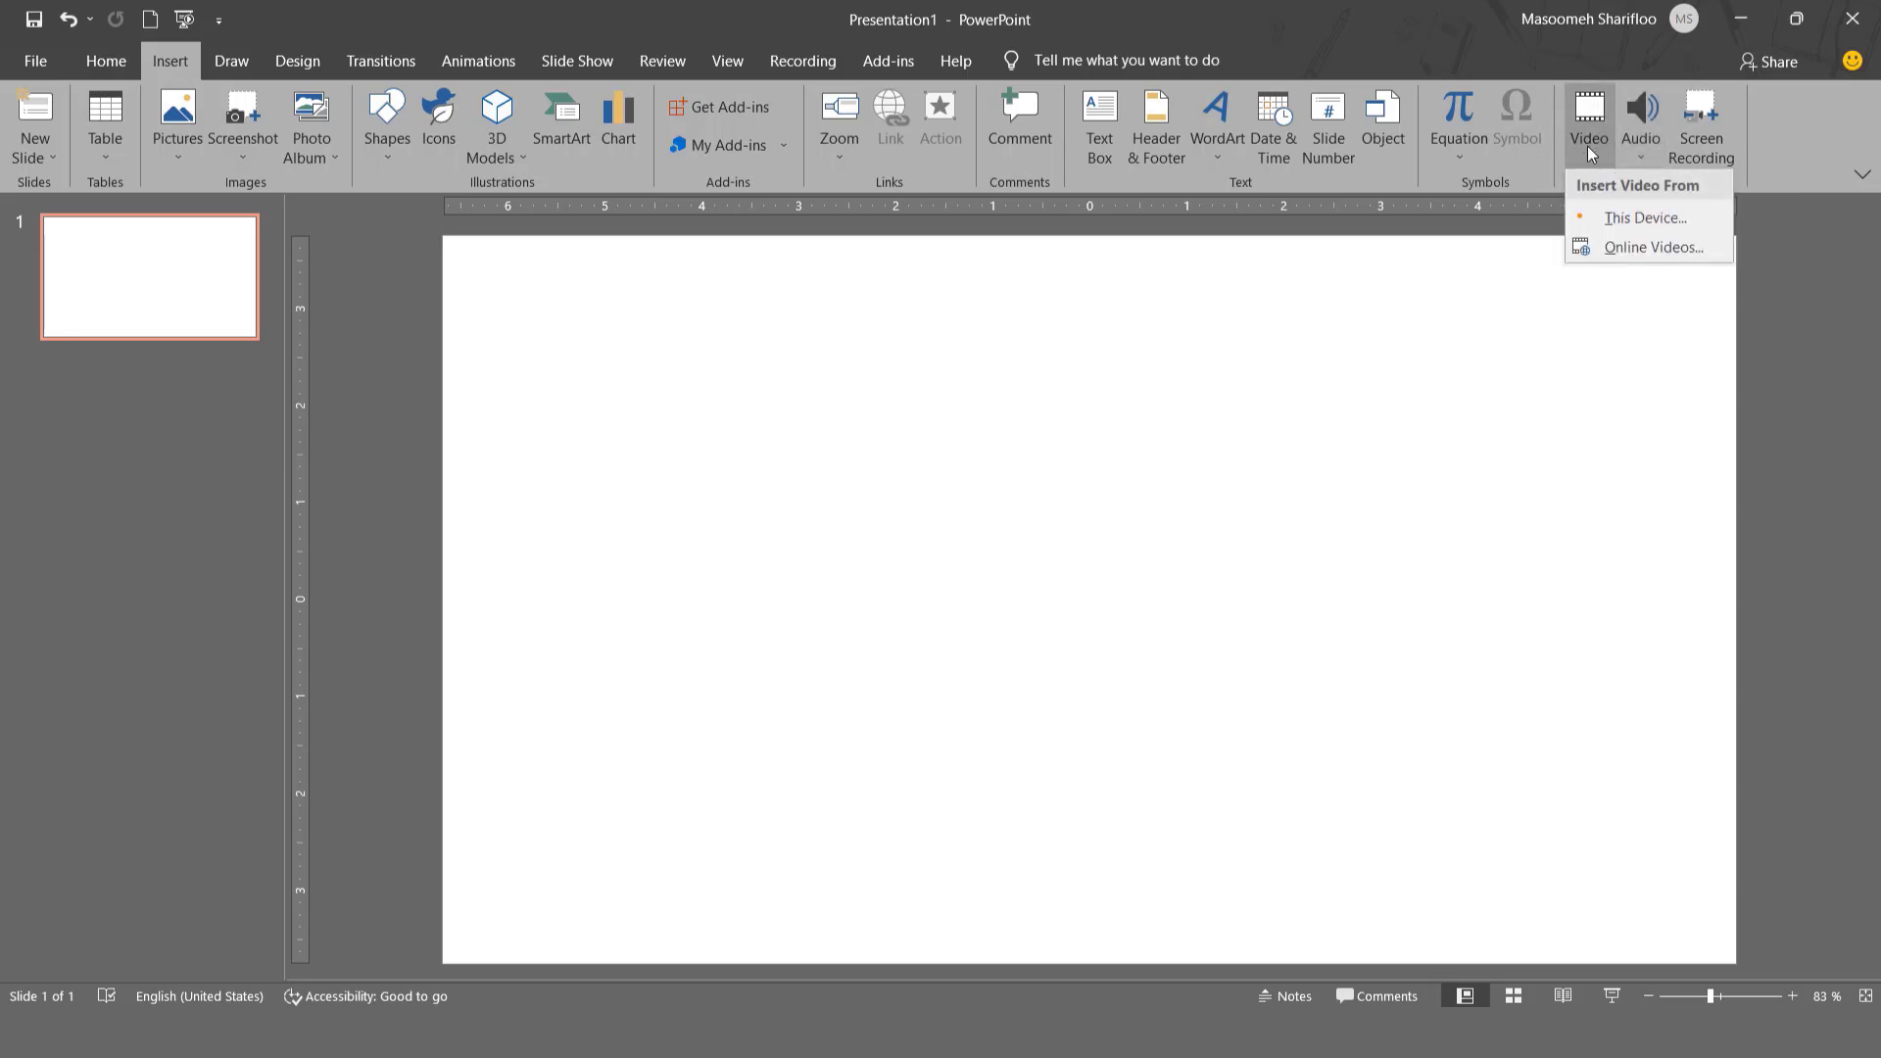
click(1603, 228)
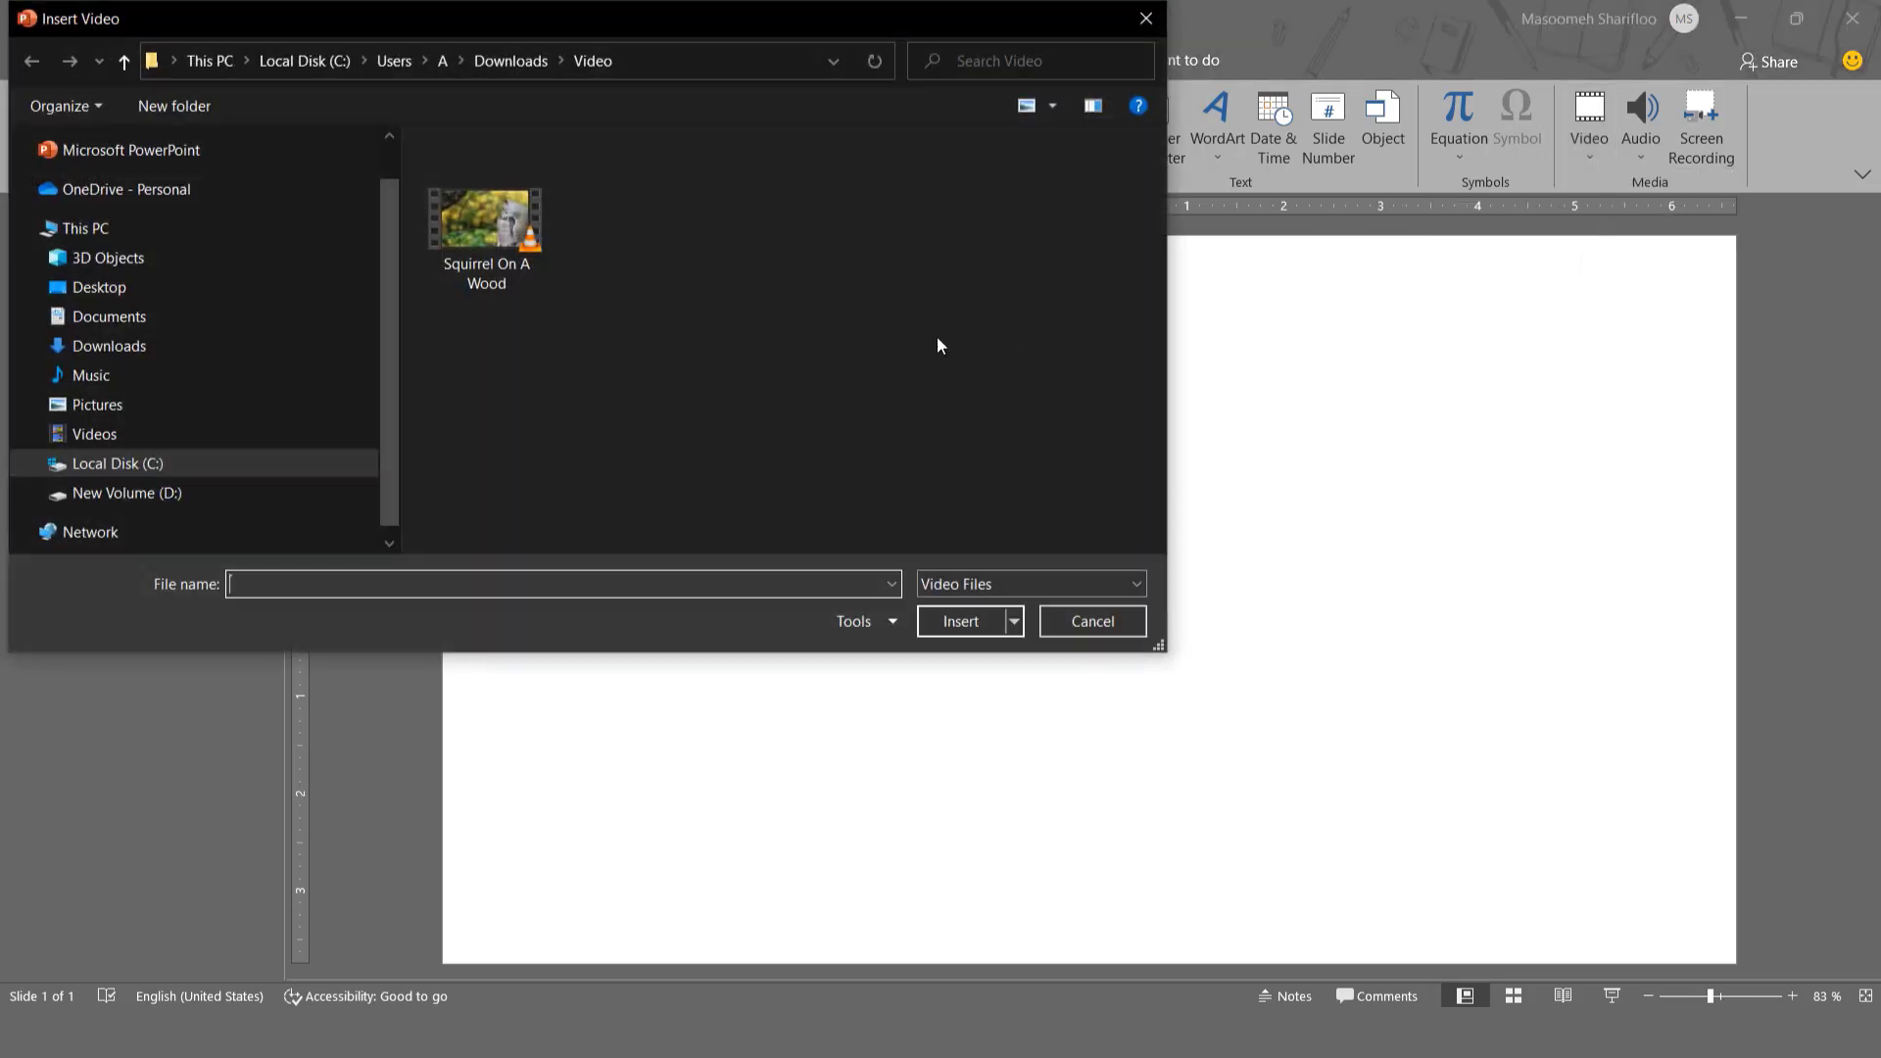
click(487, 243)
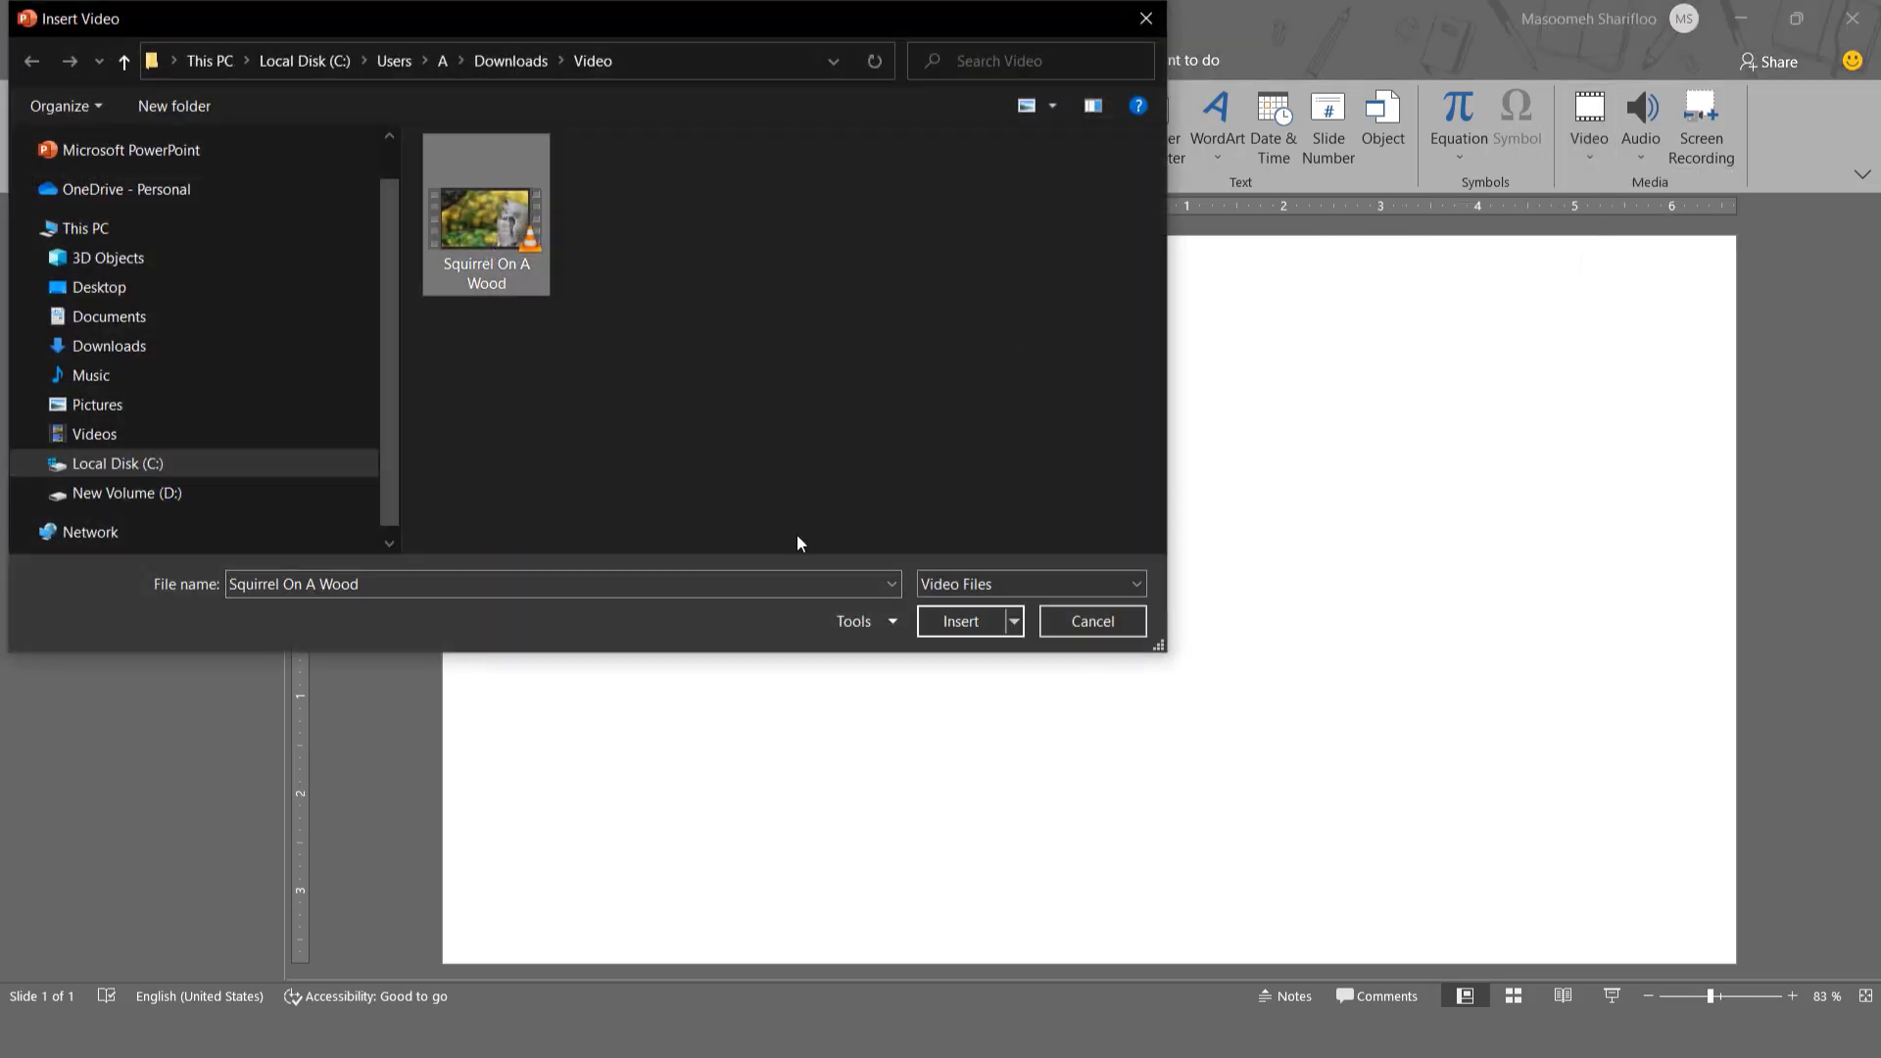
click(973, 632)
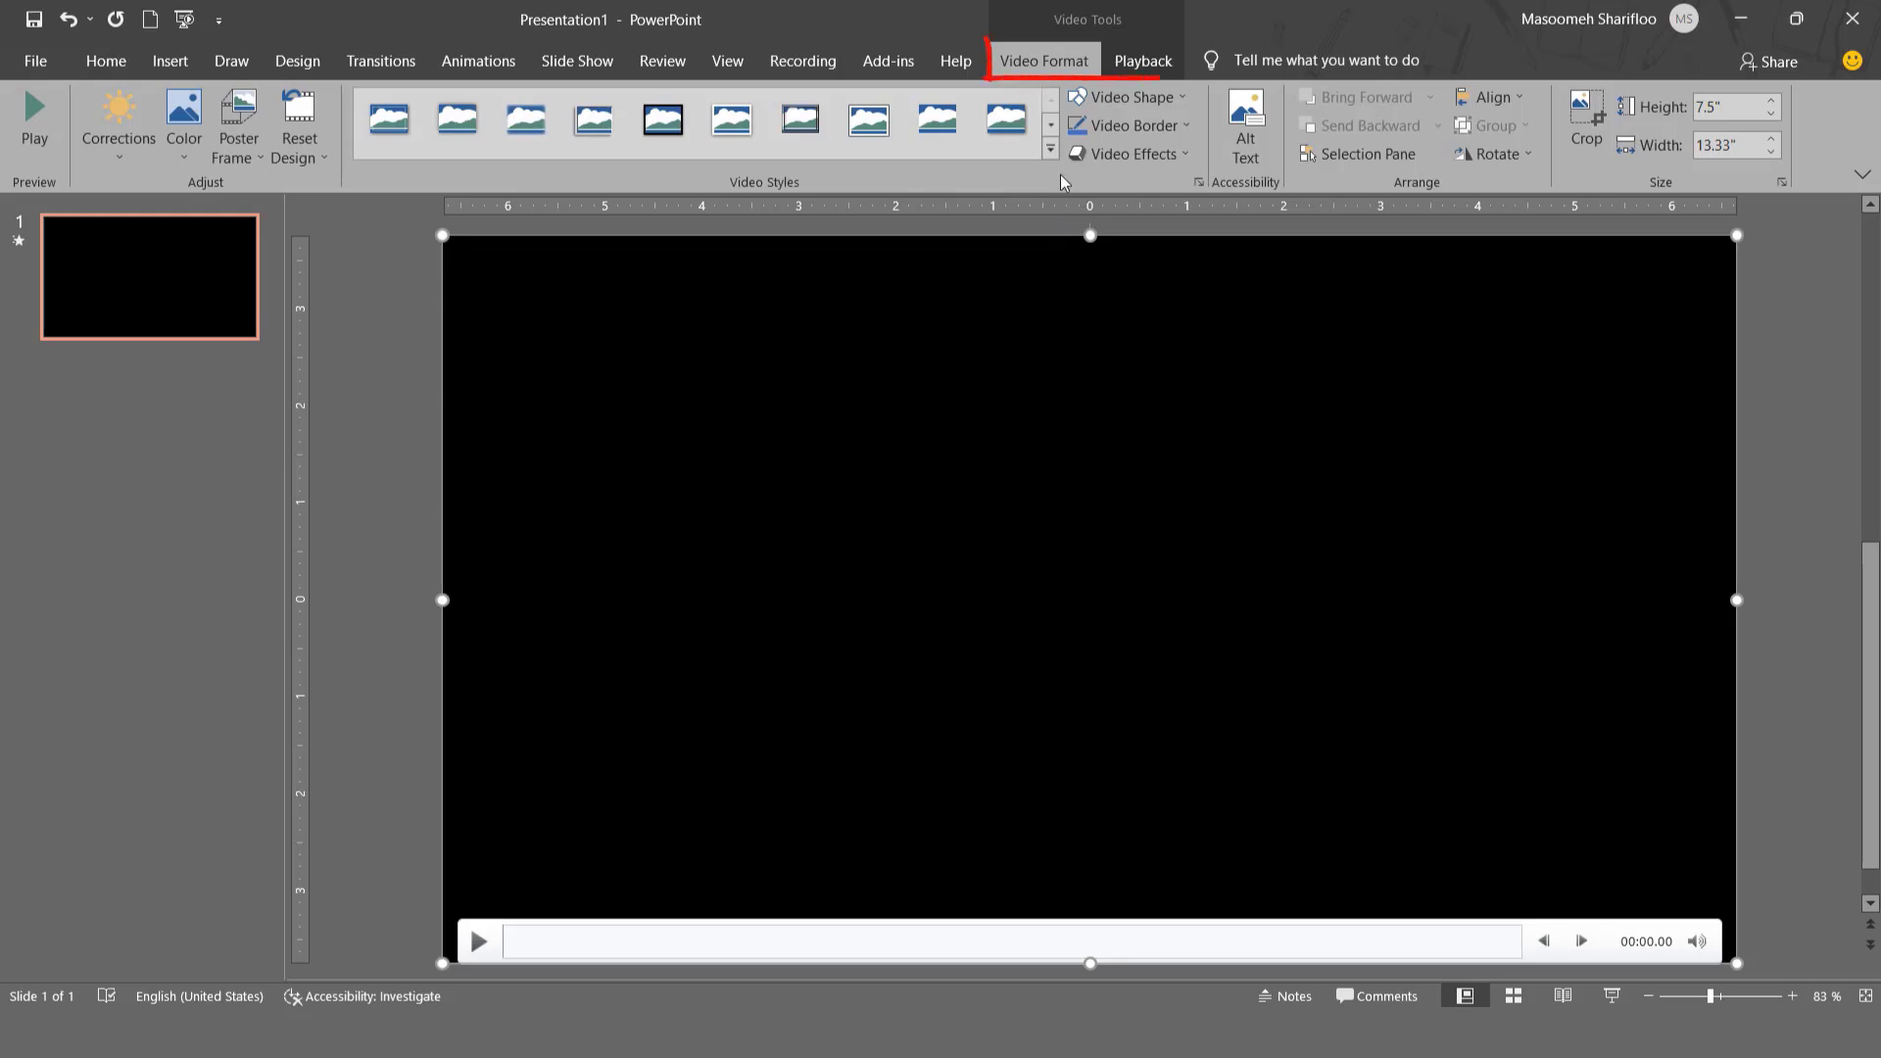
click(1156, 63)
click(1045, 61)
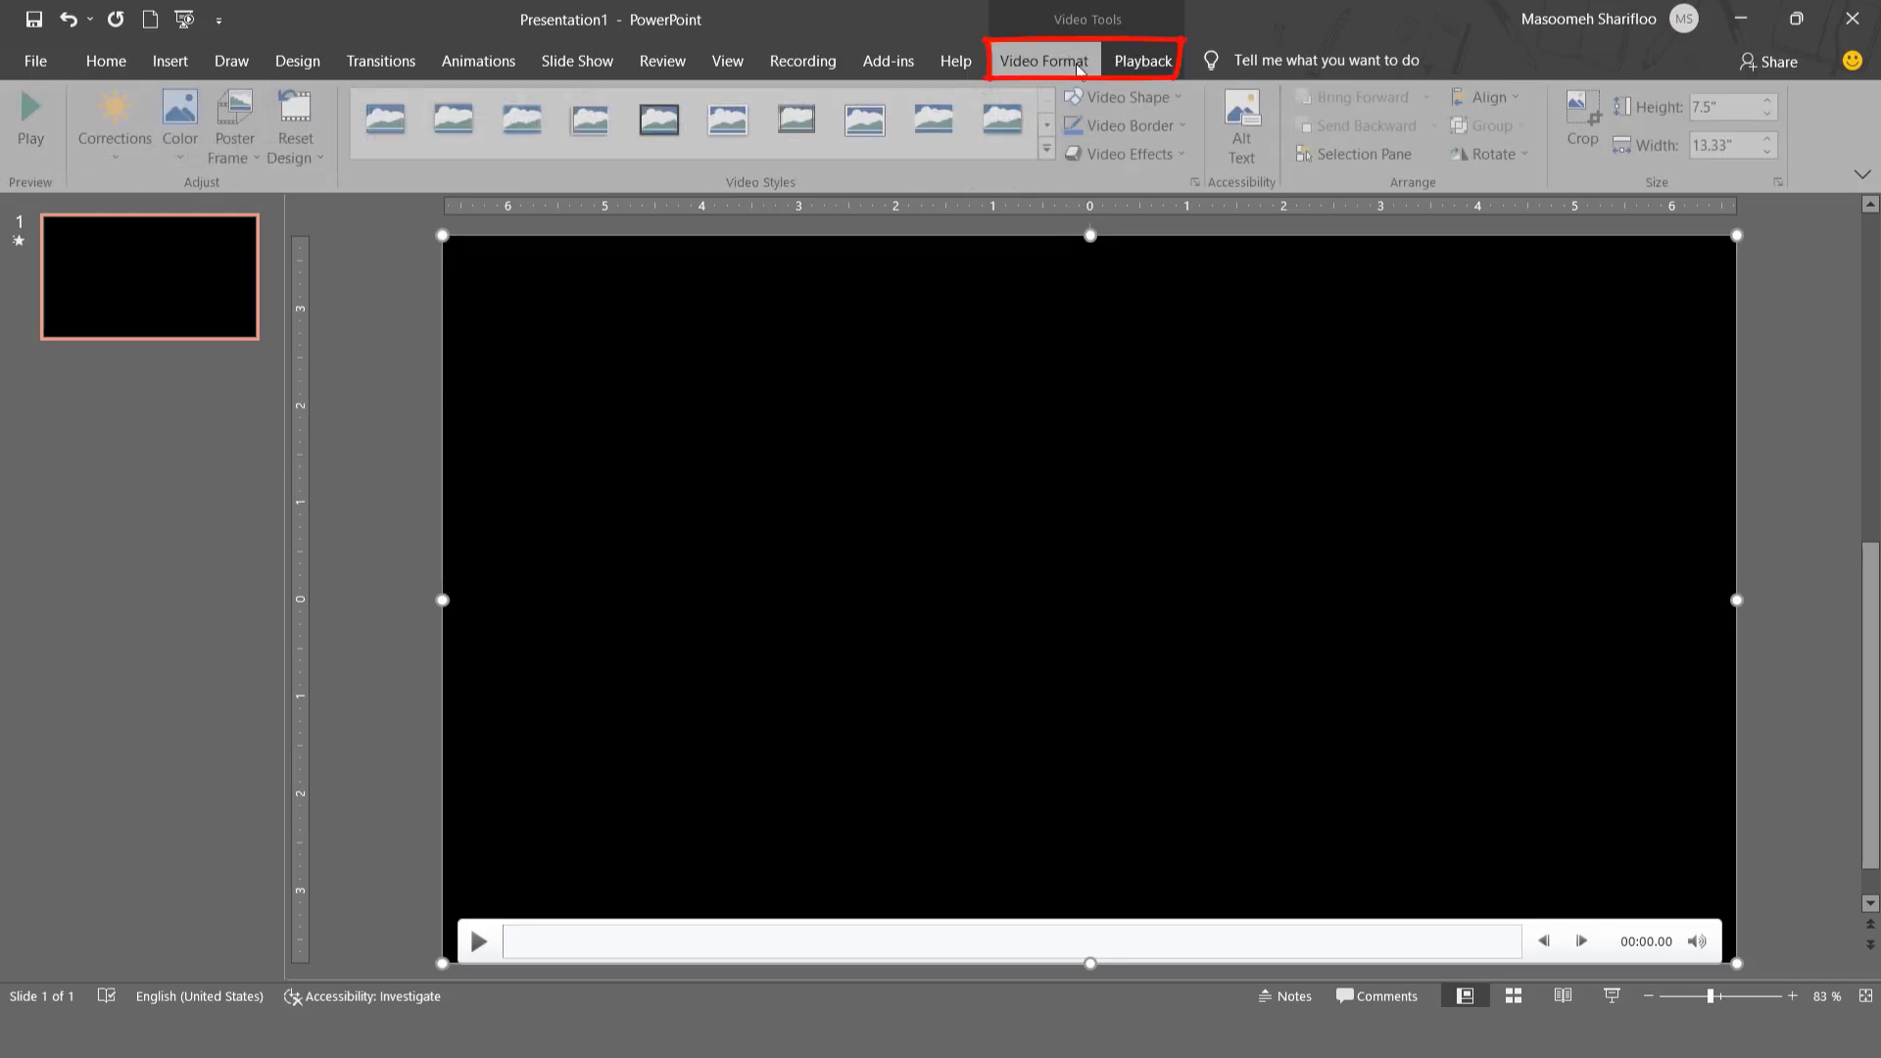
click(1136, 61)
click(1072, 68)
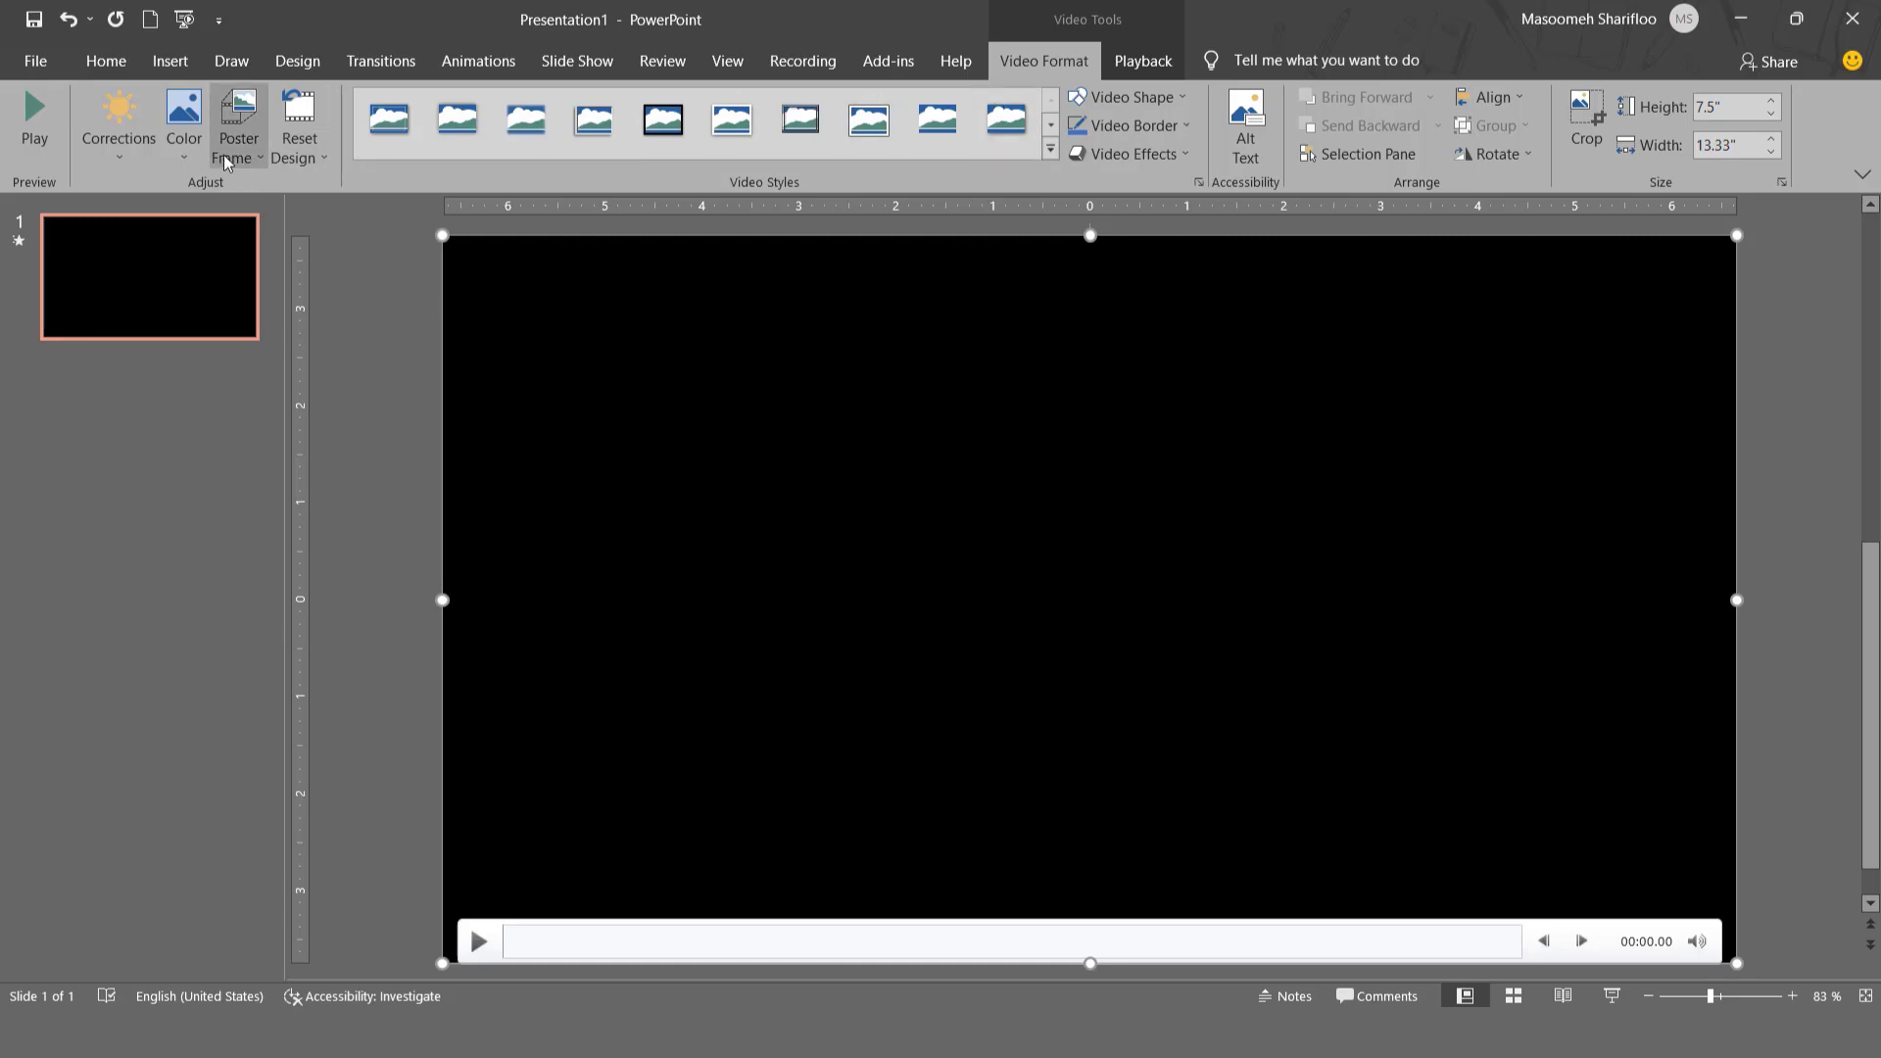
- Play and pause the video, try the brightest correction preset with -40% contrast on it, and undo that correction
click(37, 116)
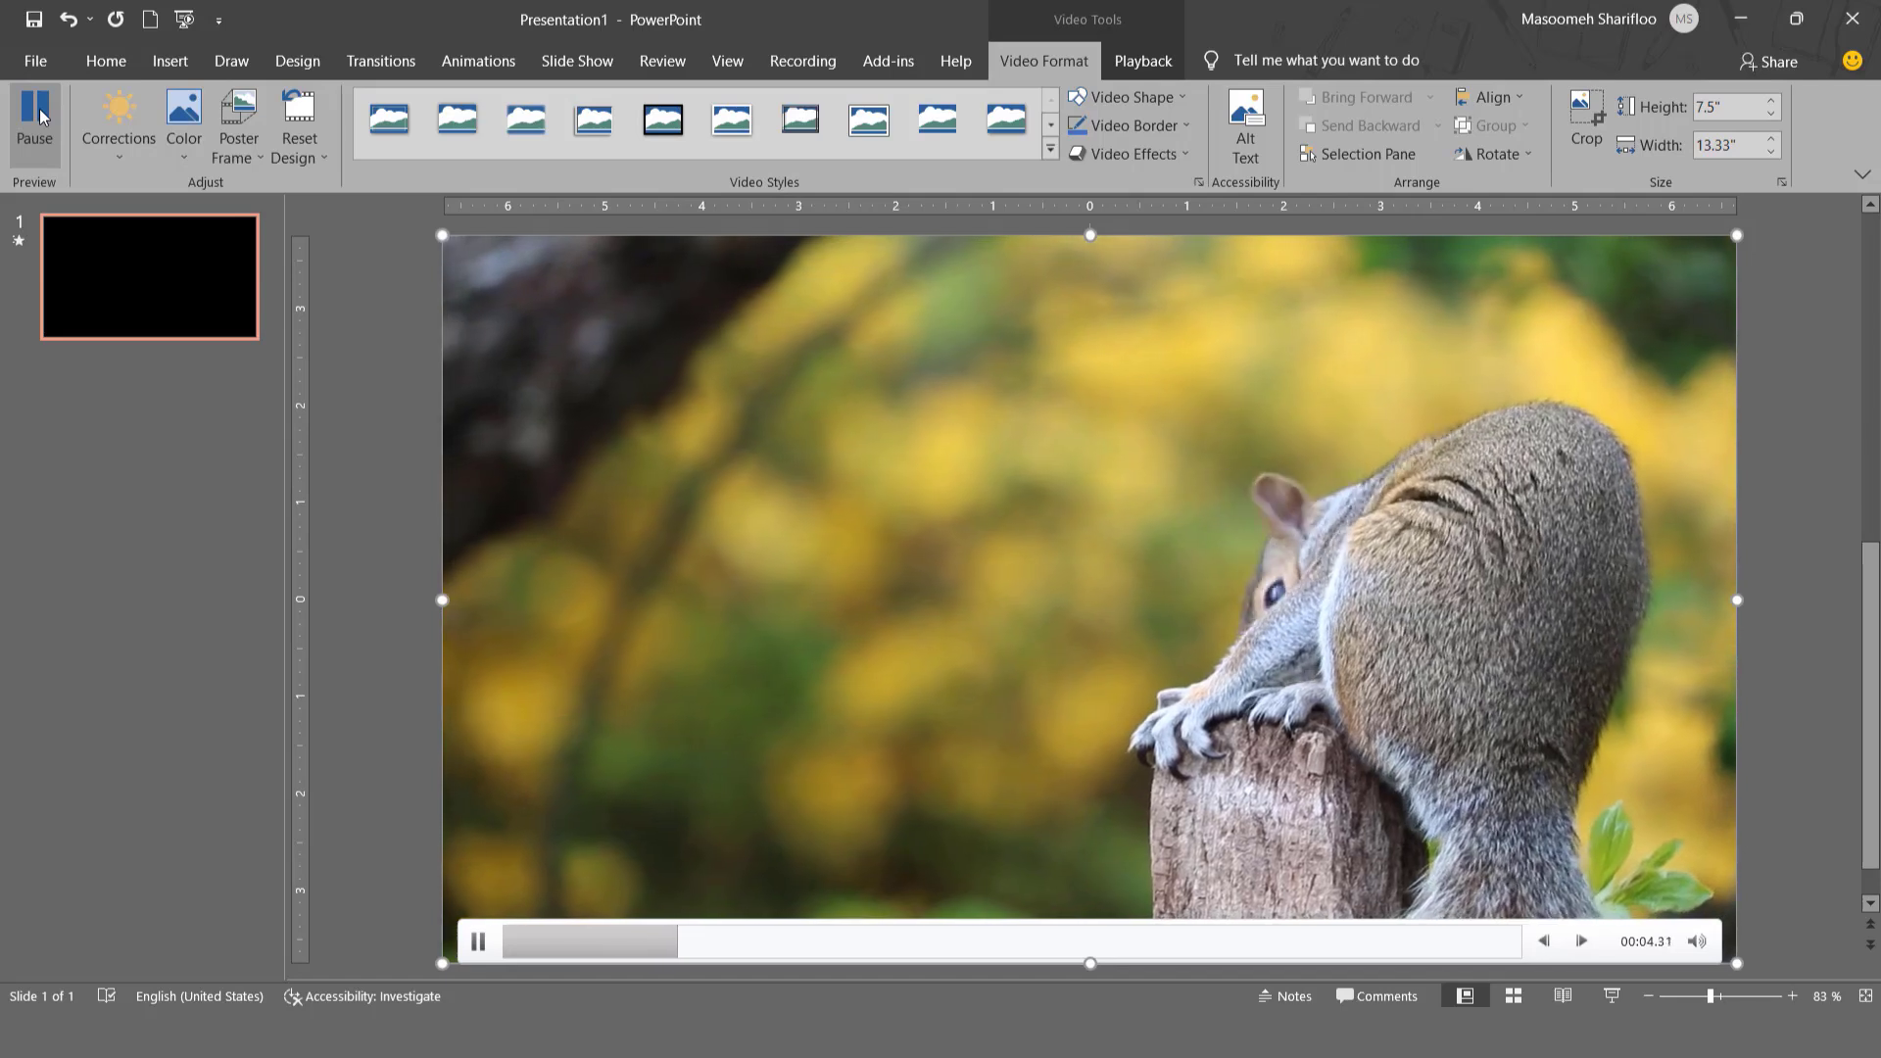
click(37, 116)
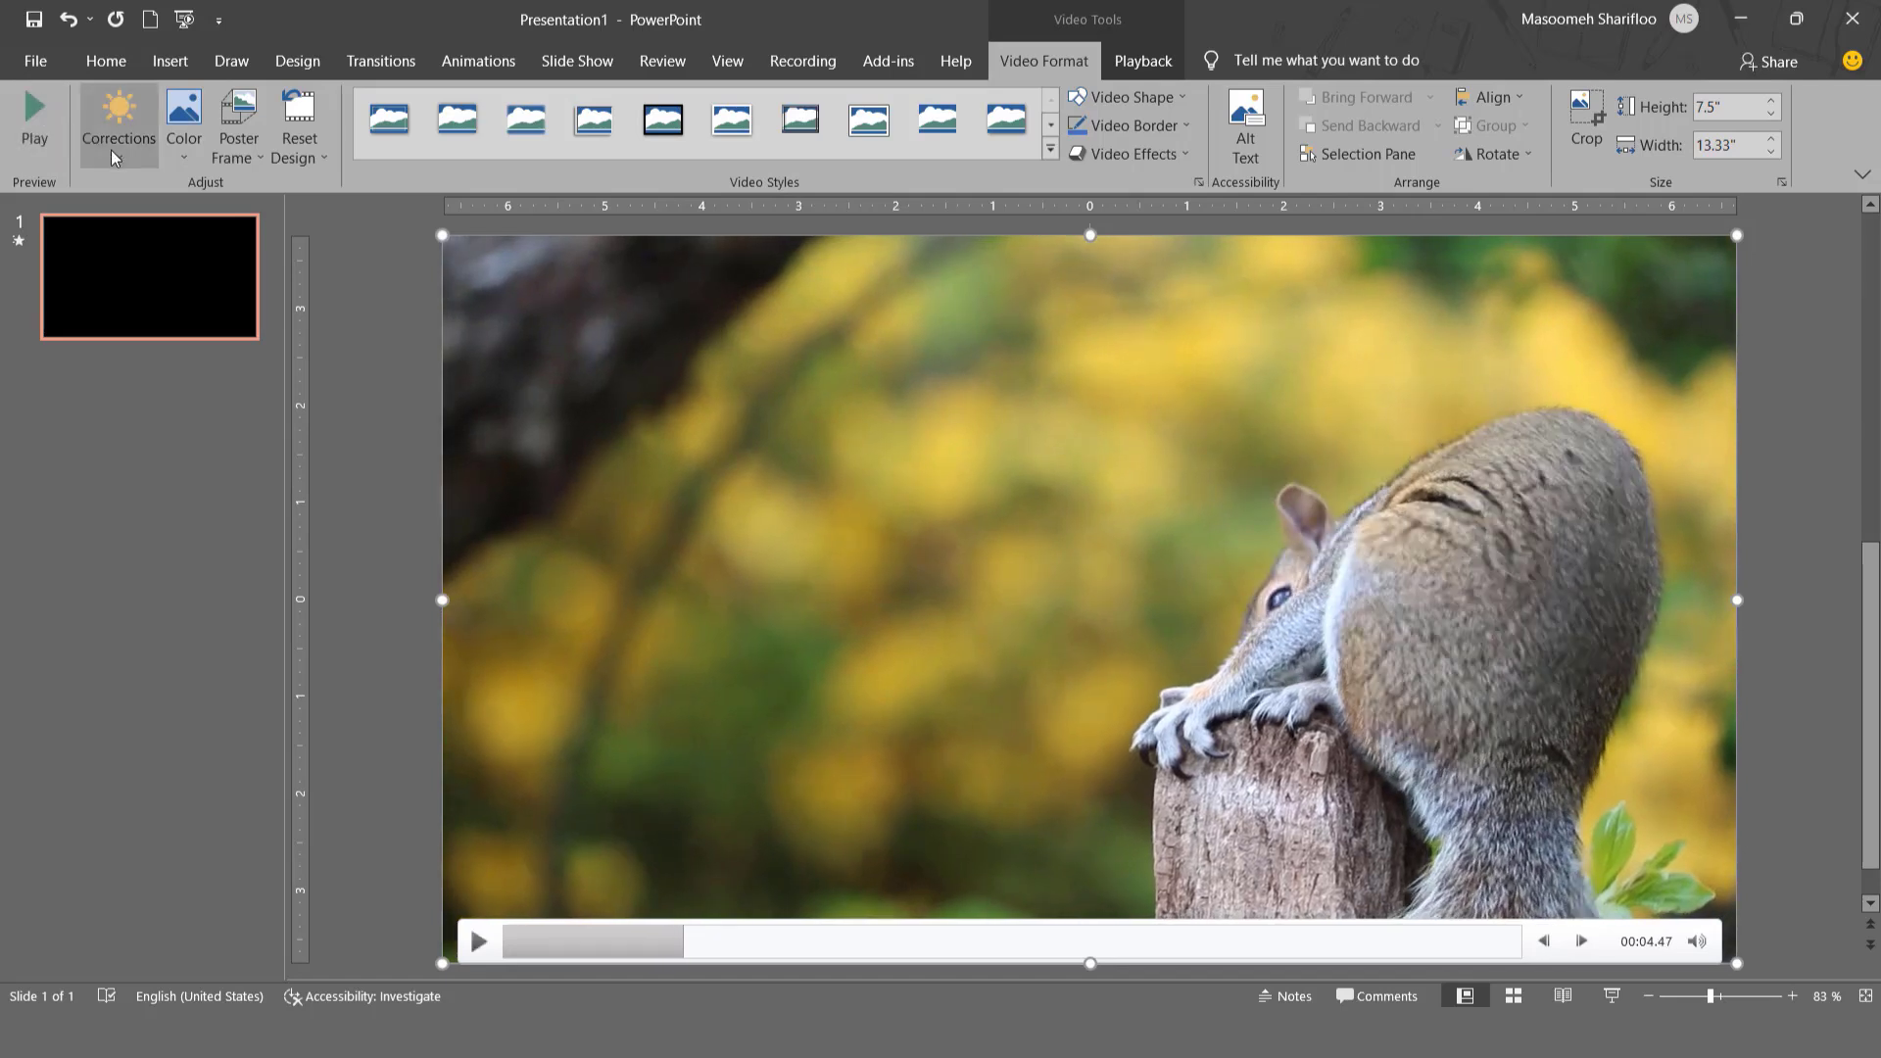
click(110, 150)
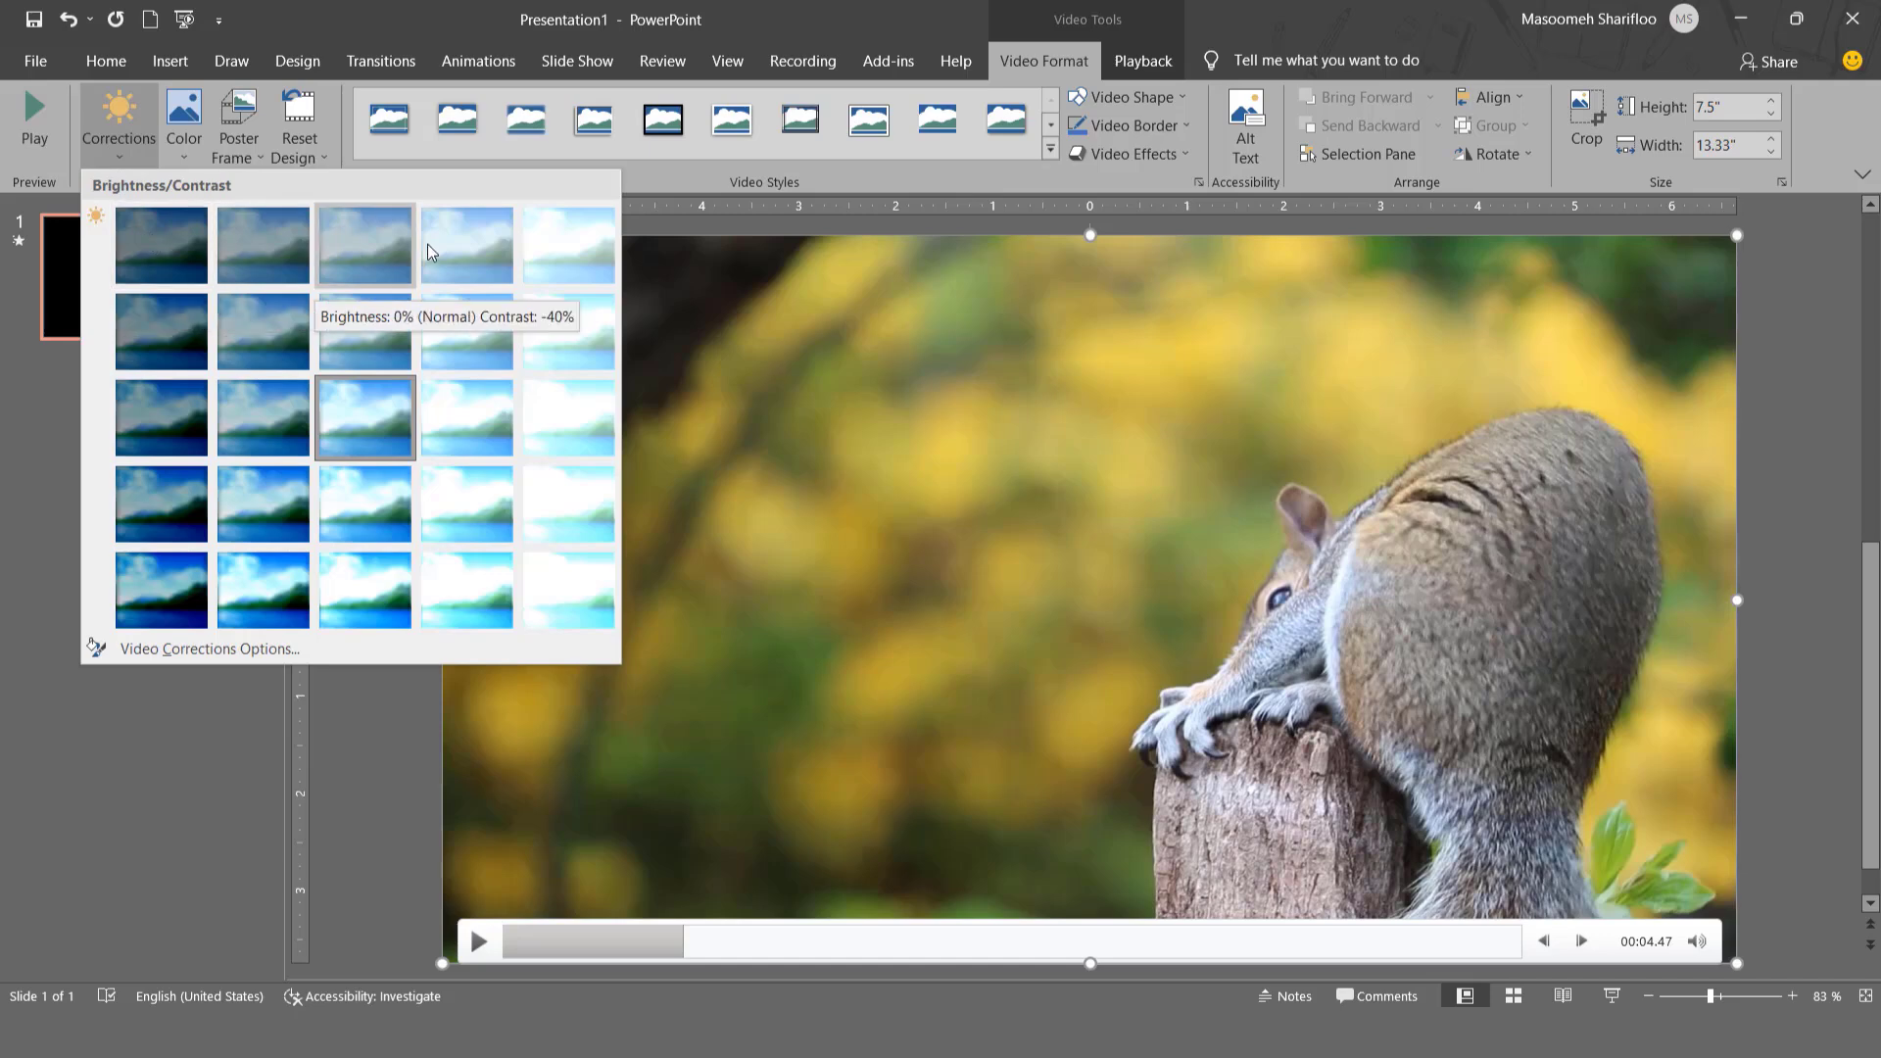
click(546, 250)
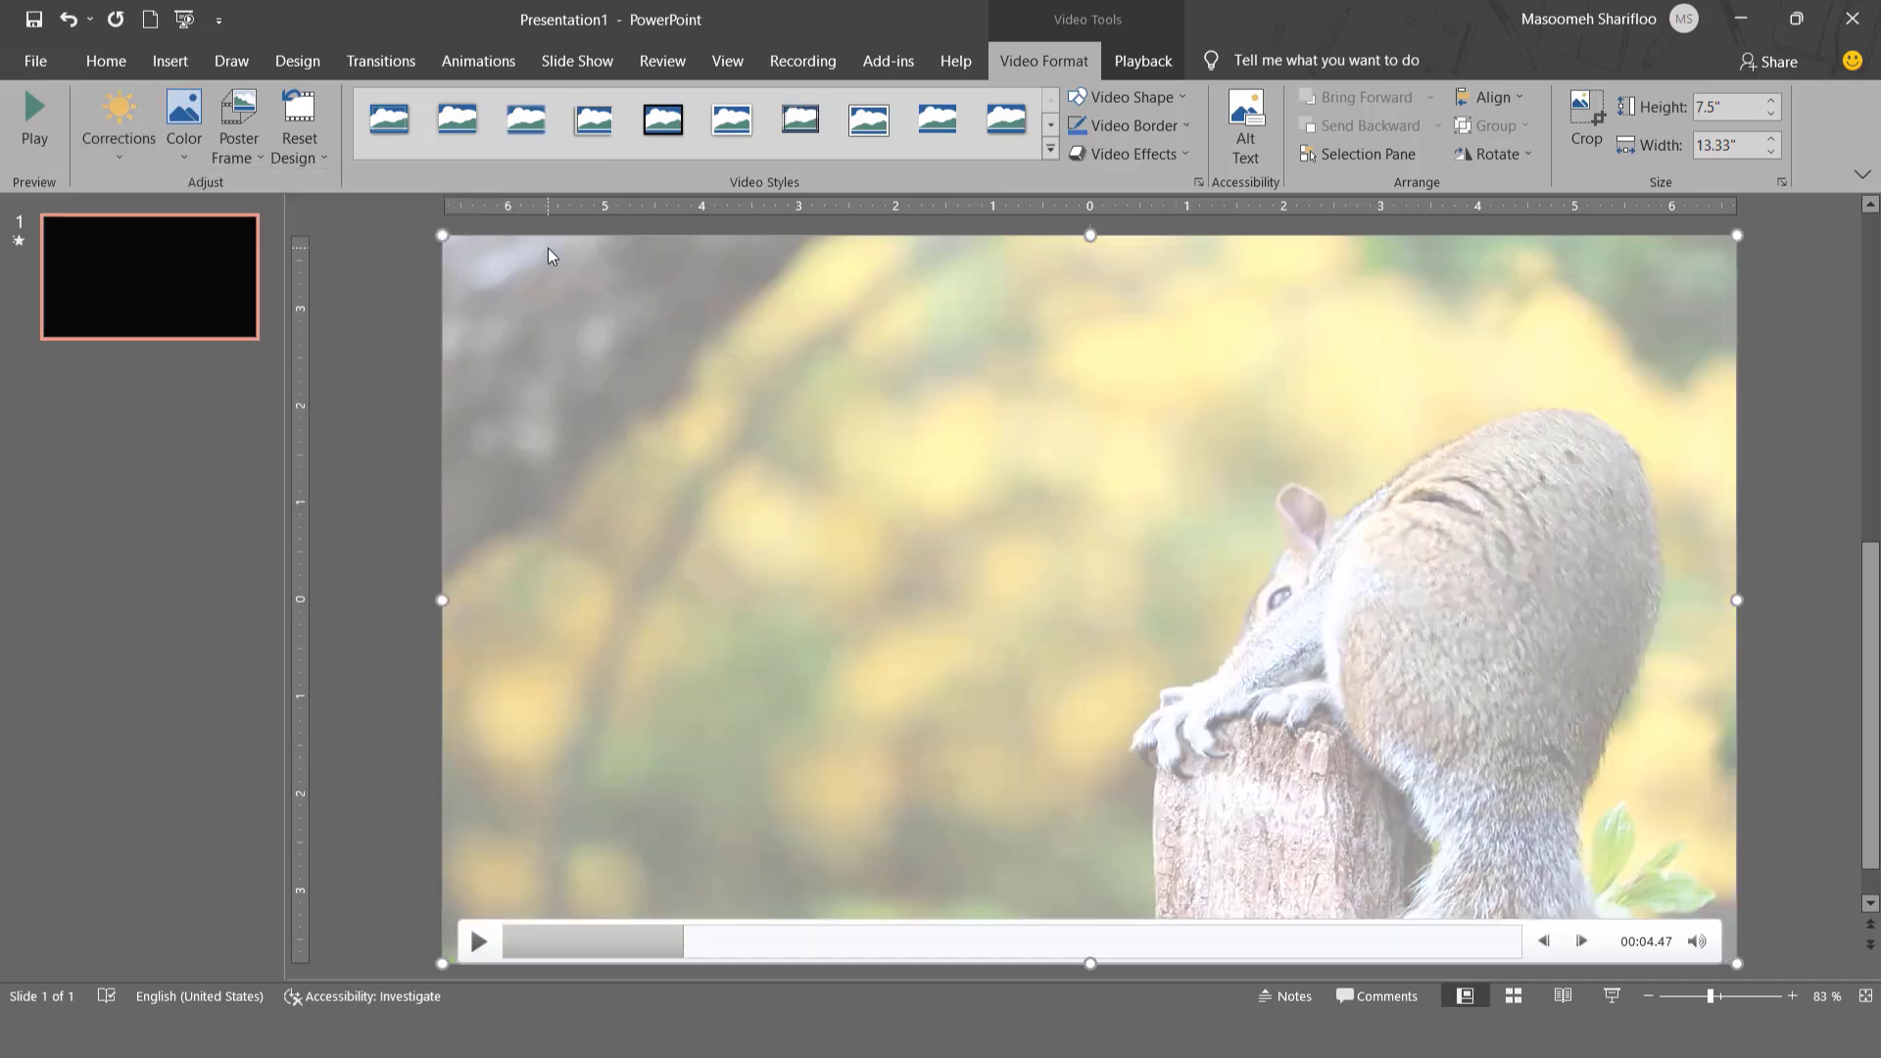
click(184, 154)
click(181, 152)
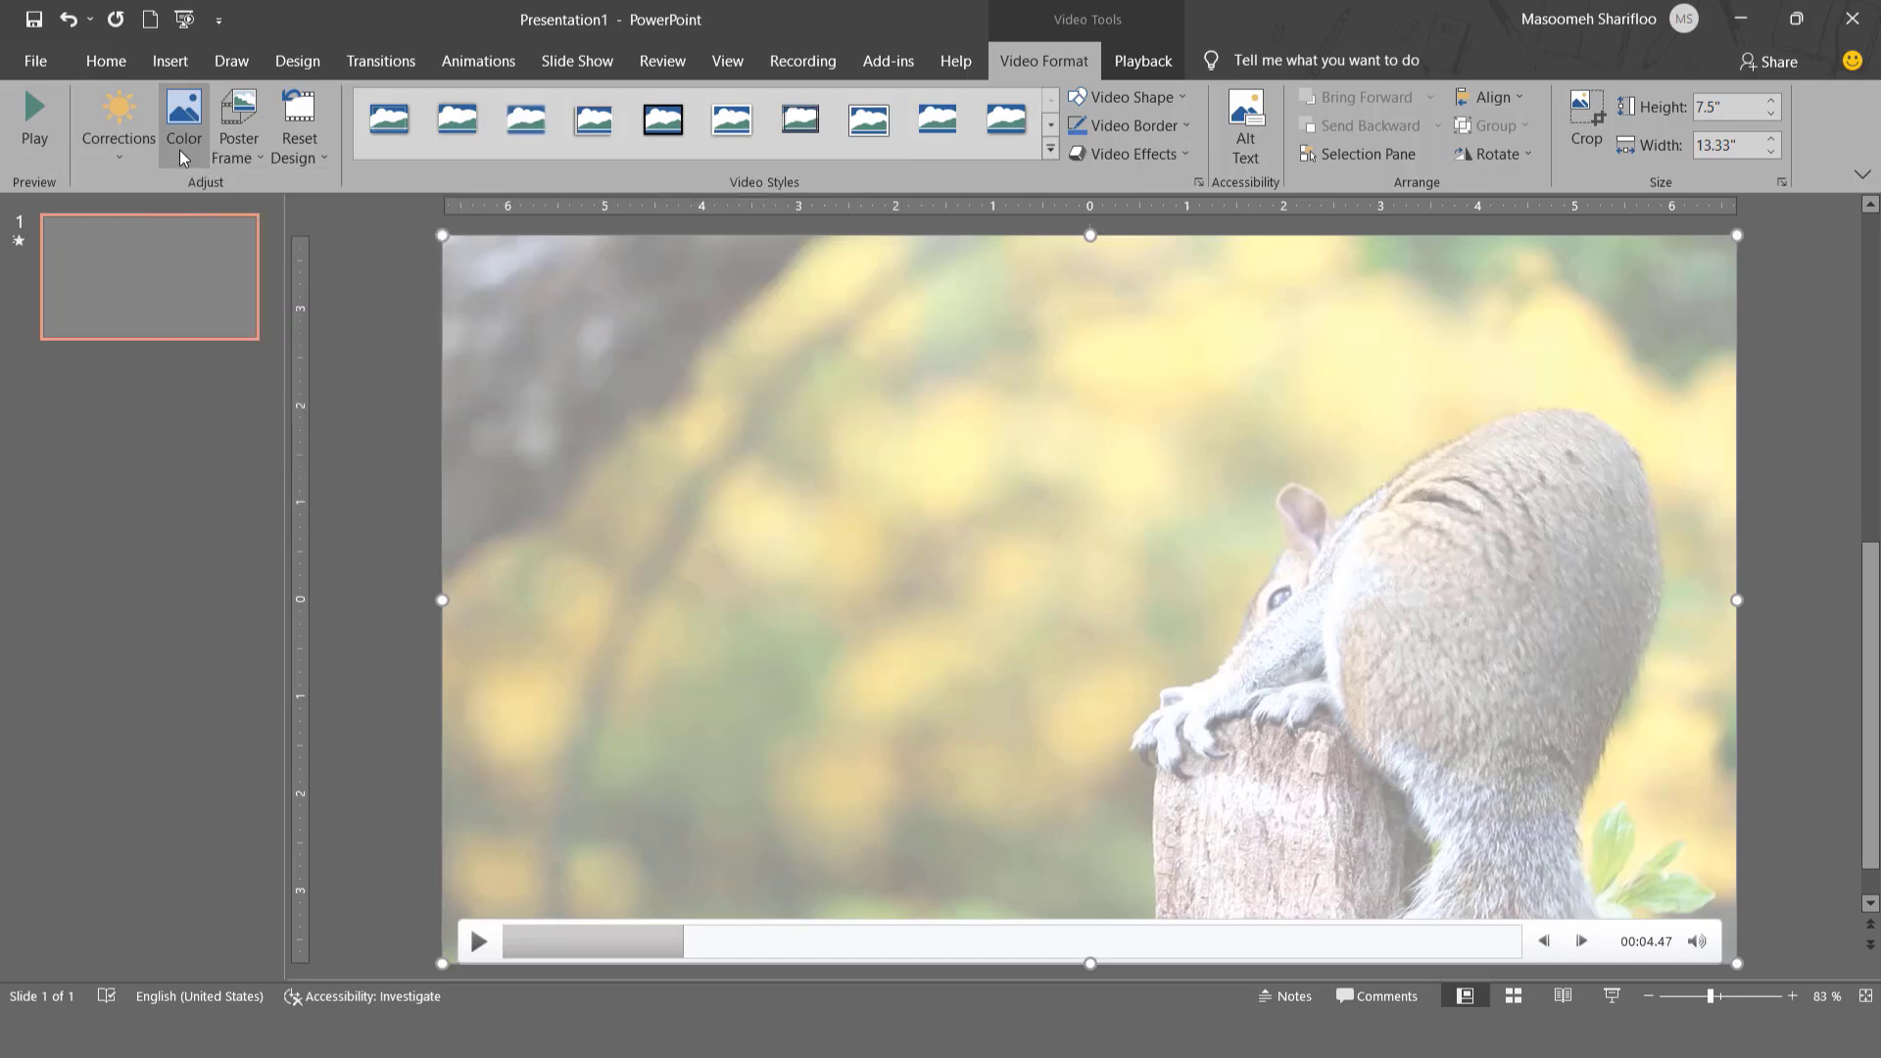
key(ctrl+z)
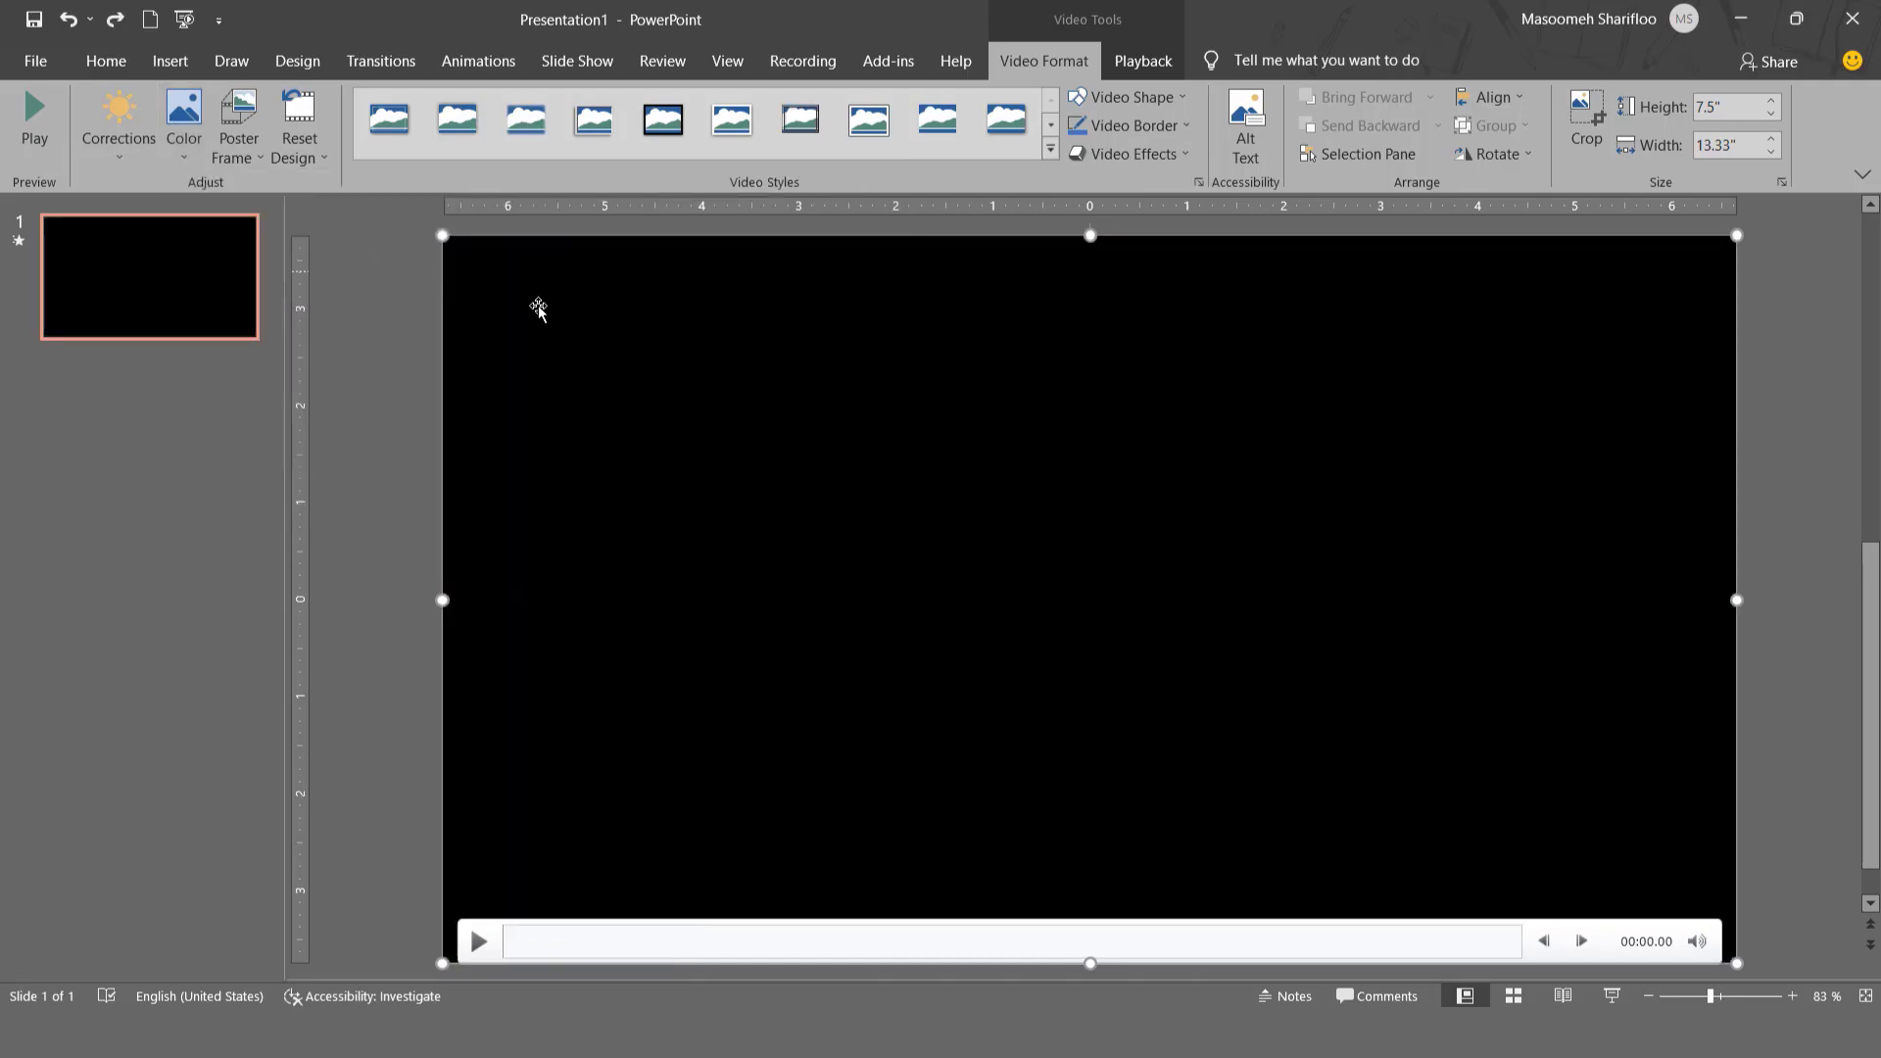
- Move the video to a squirrel frame, recolor it with the dark gold variation, and briefly play the result
click(685, 921)
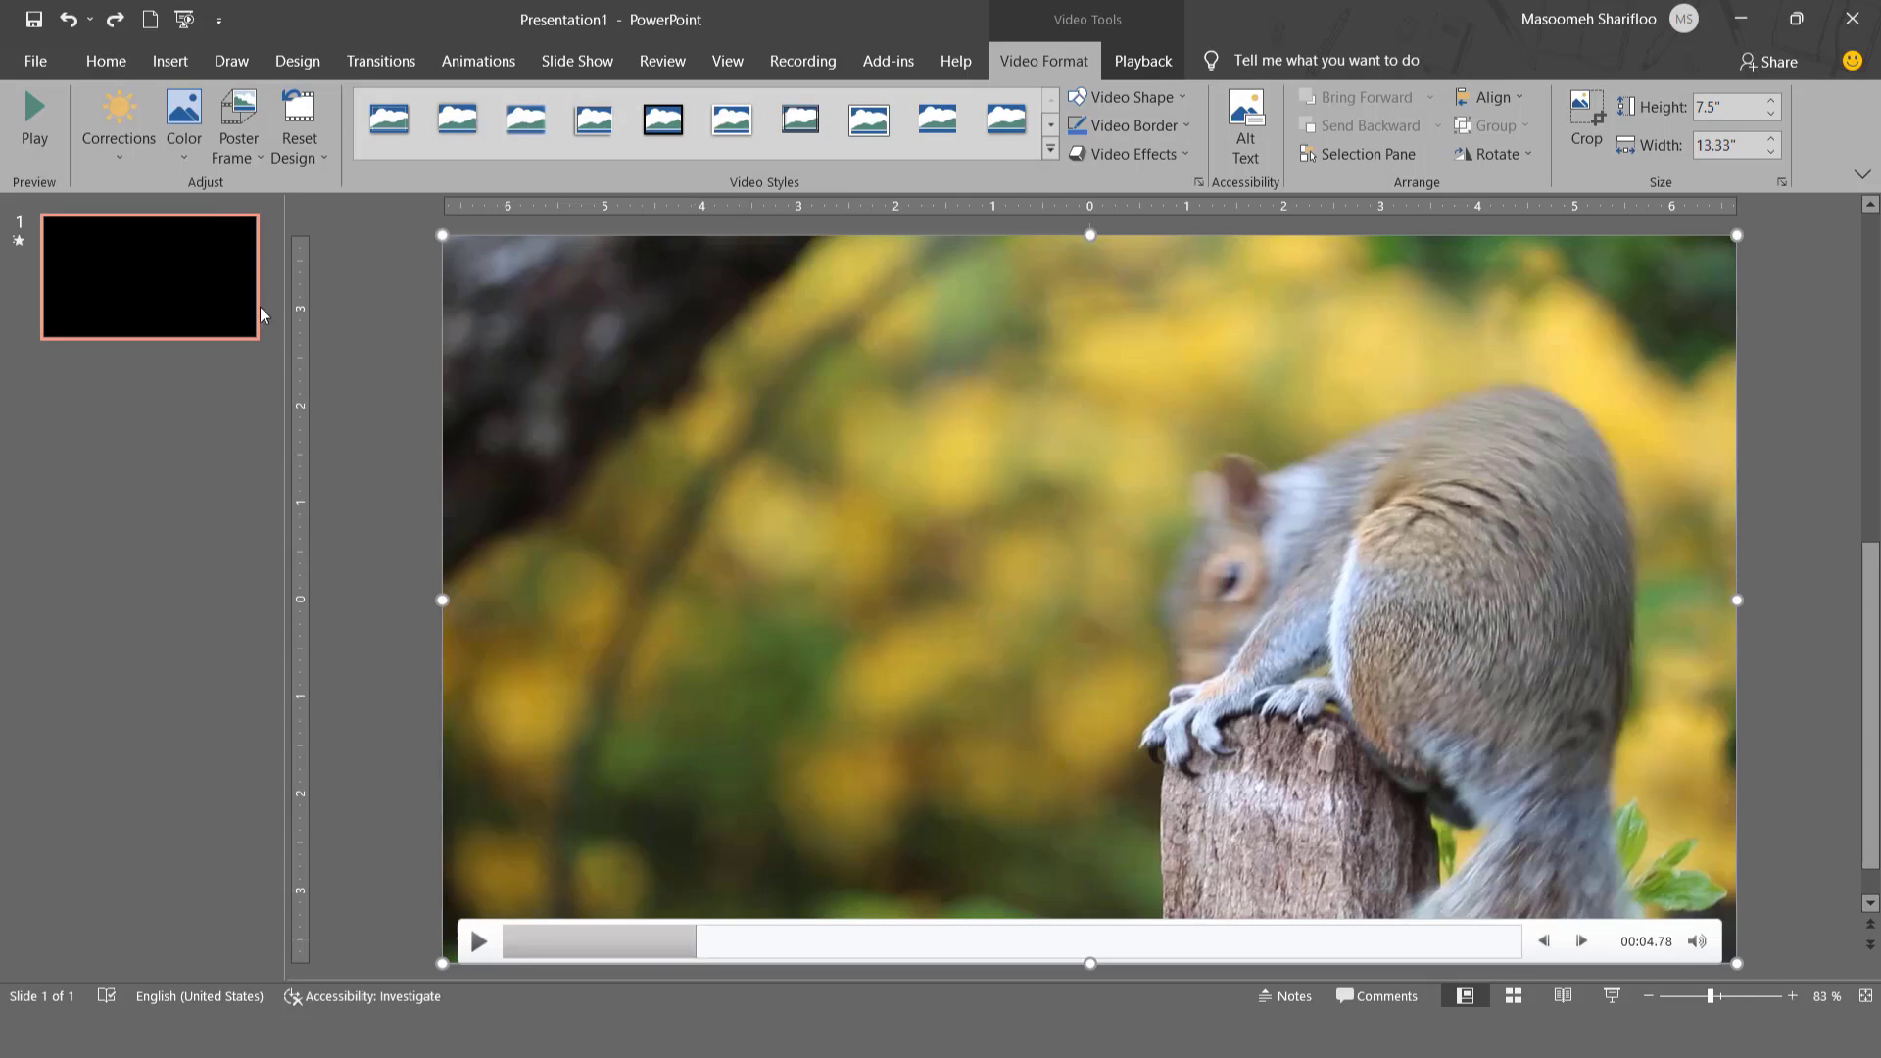
click(185, 158)
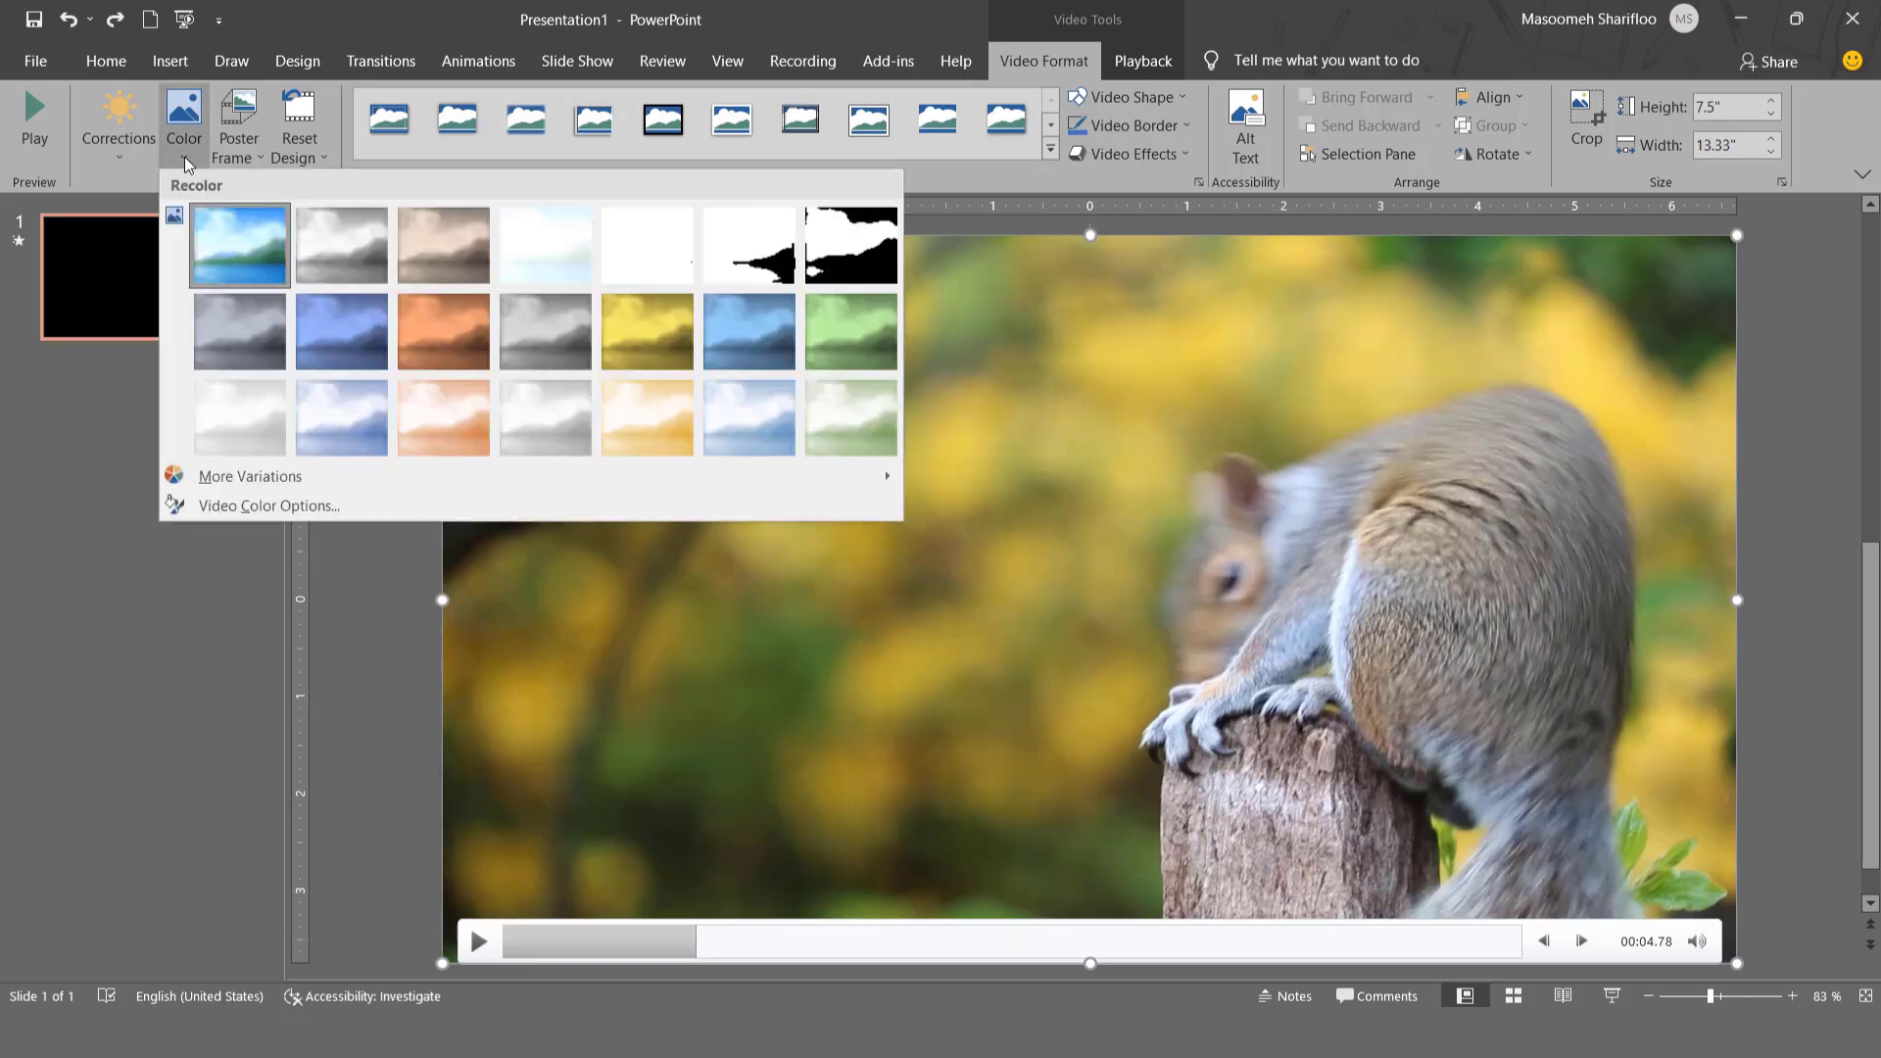
click(637, 339)
click(480, 950)
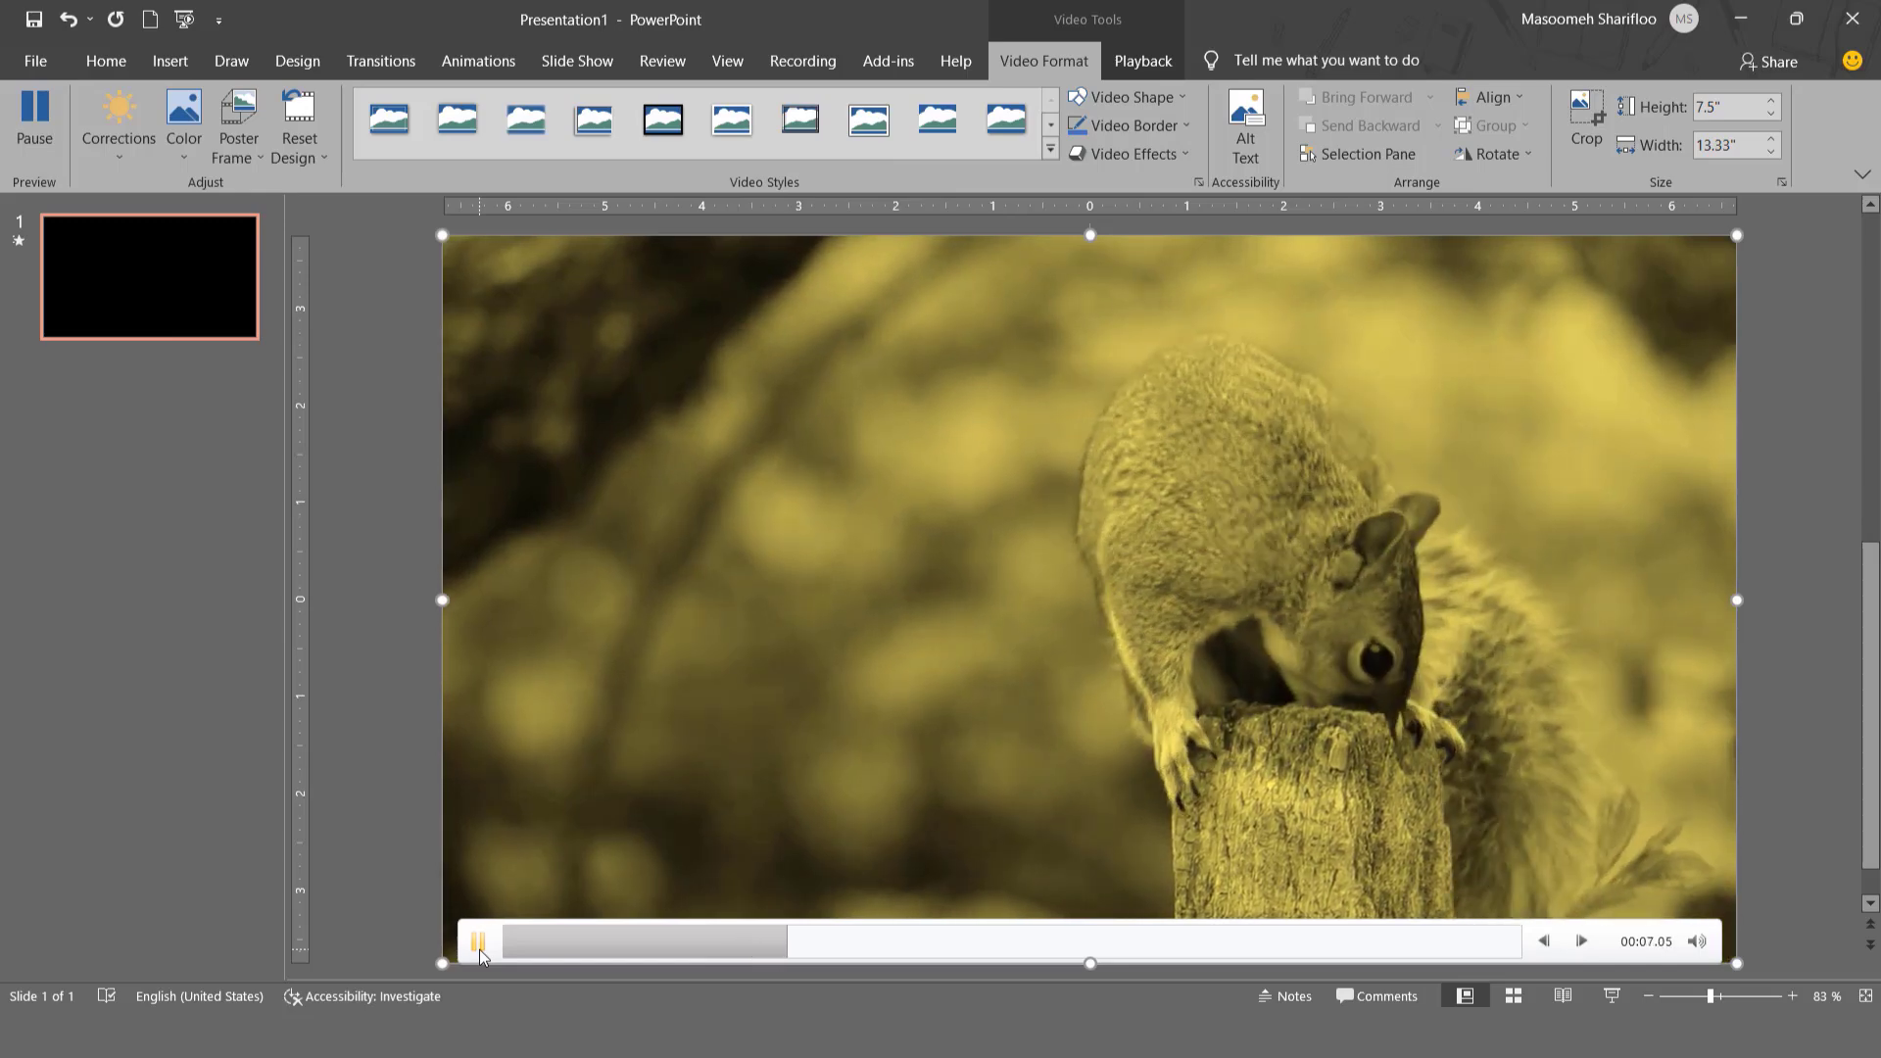
click(479, 949)
click(479, 949)
click(479, 949)
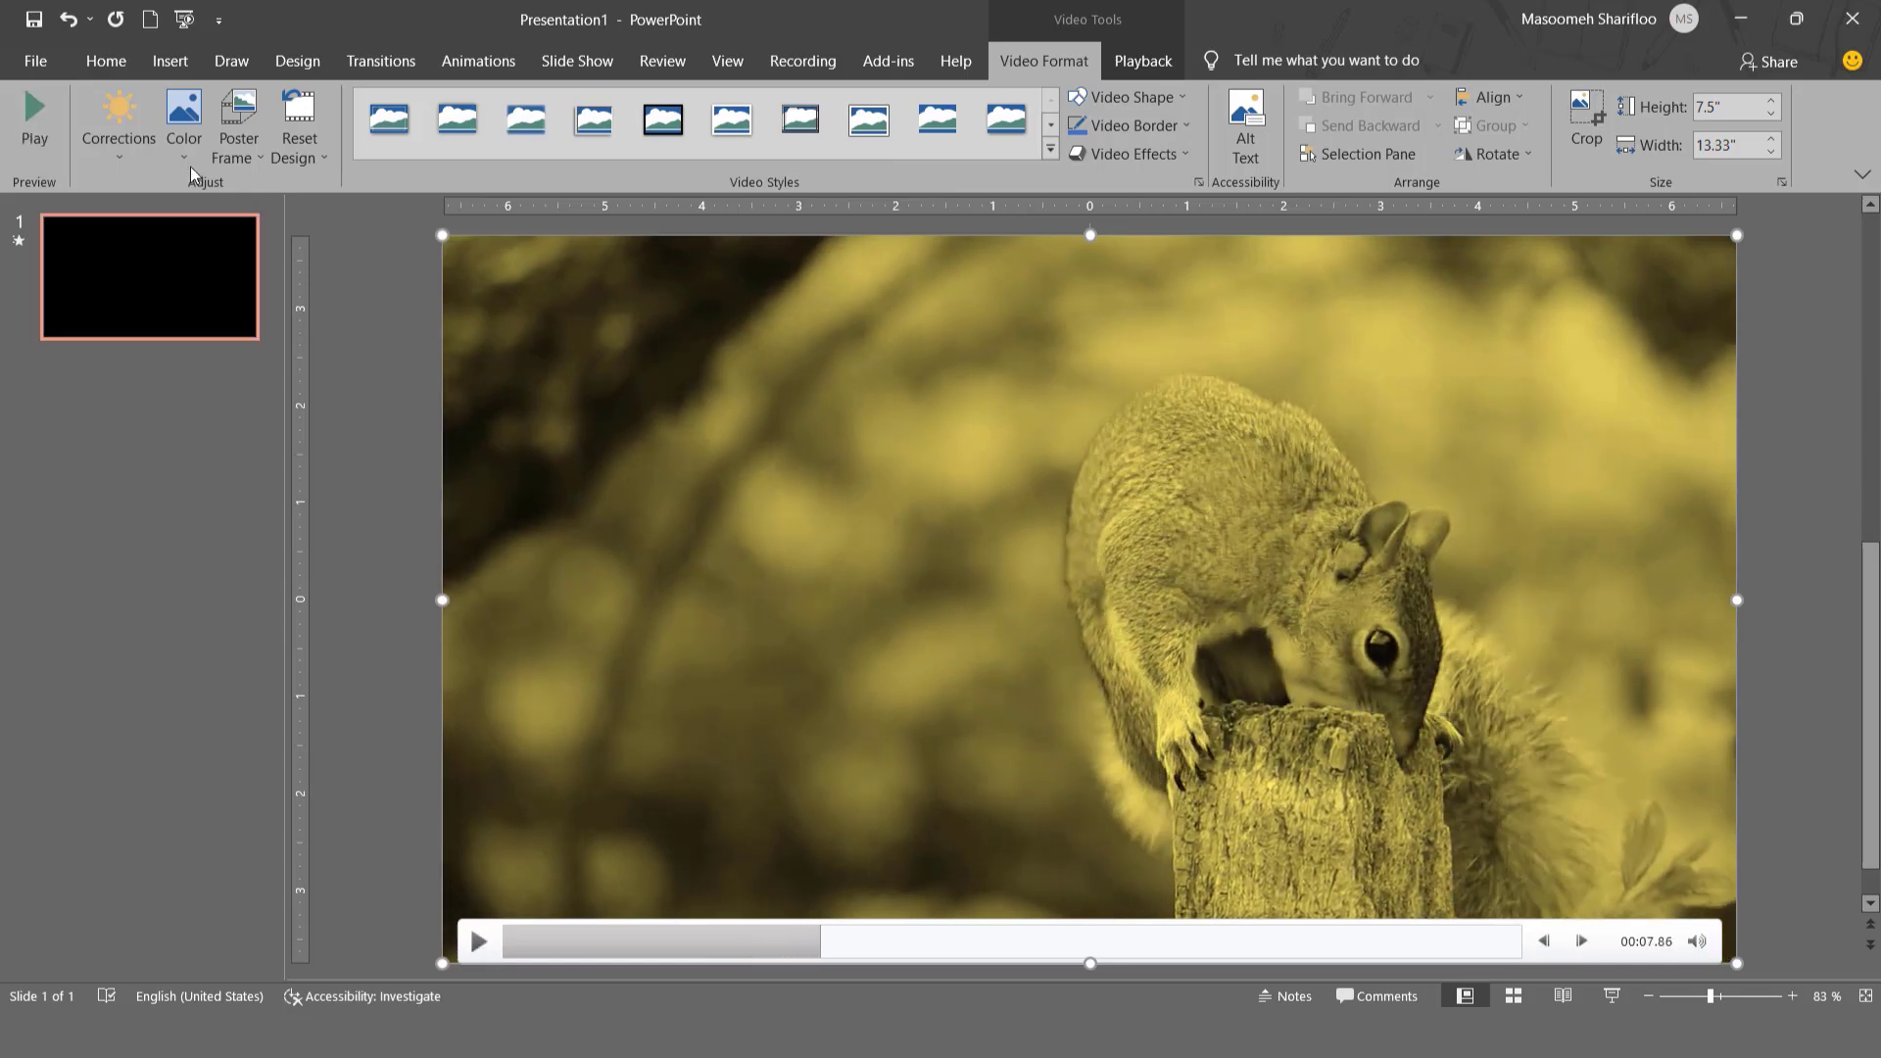
- Recolor the video to Grayscale, play it, and pause on the close-up of the squirrel among the leaves
click(184, 132)
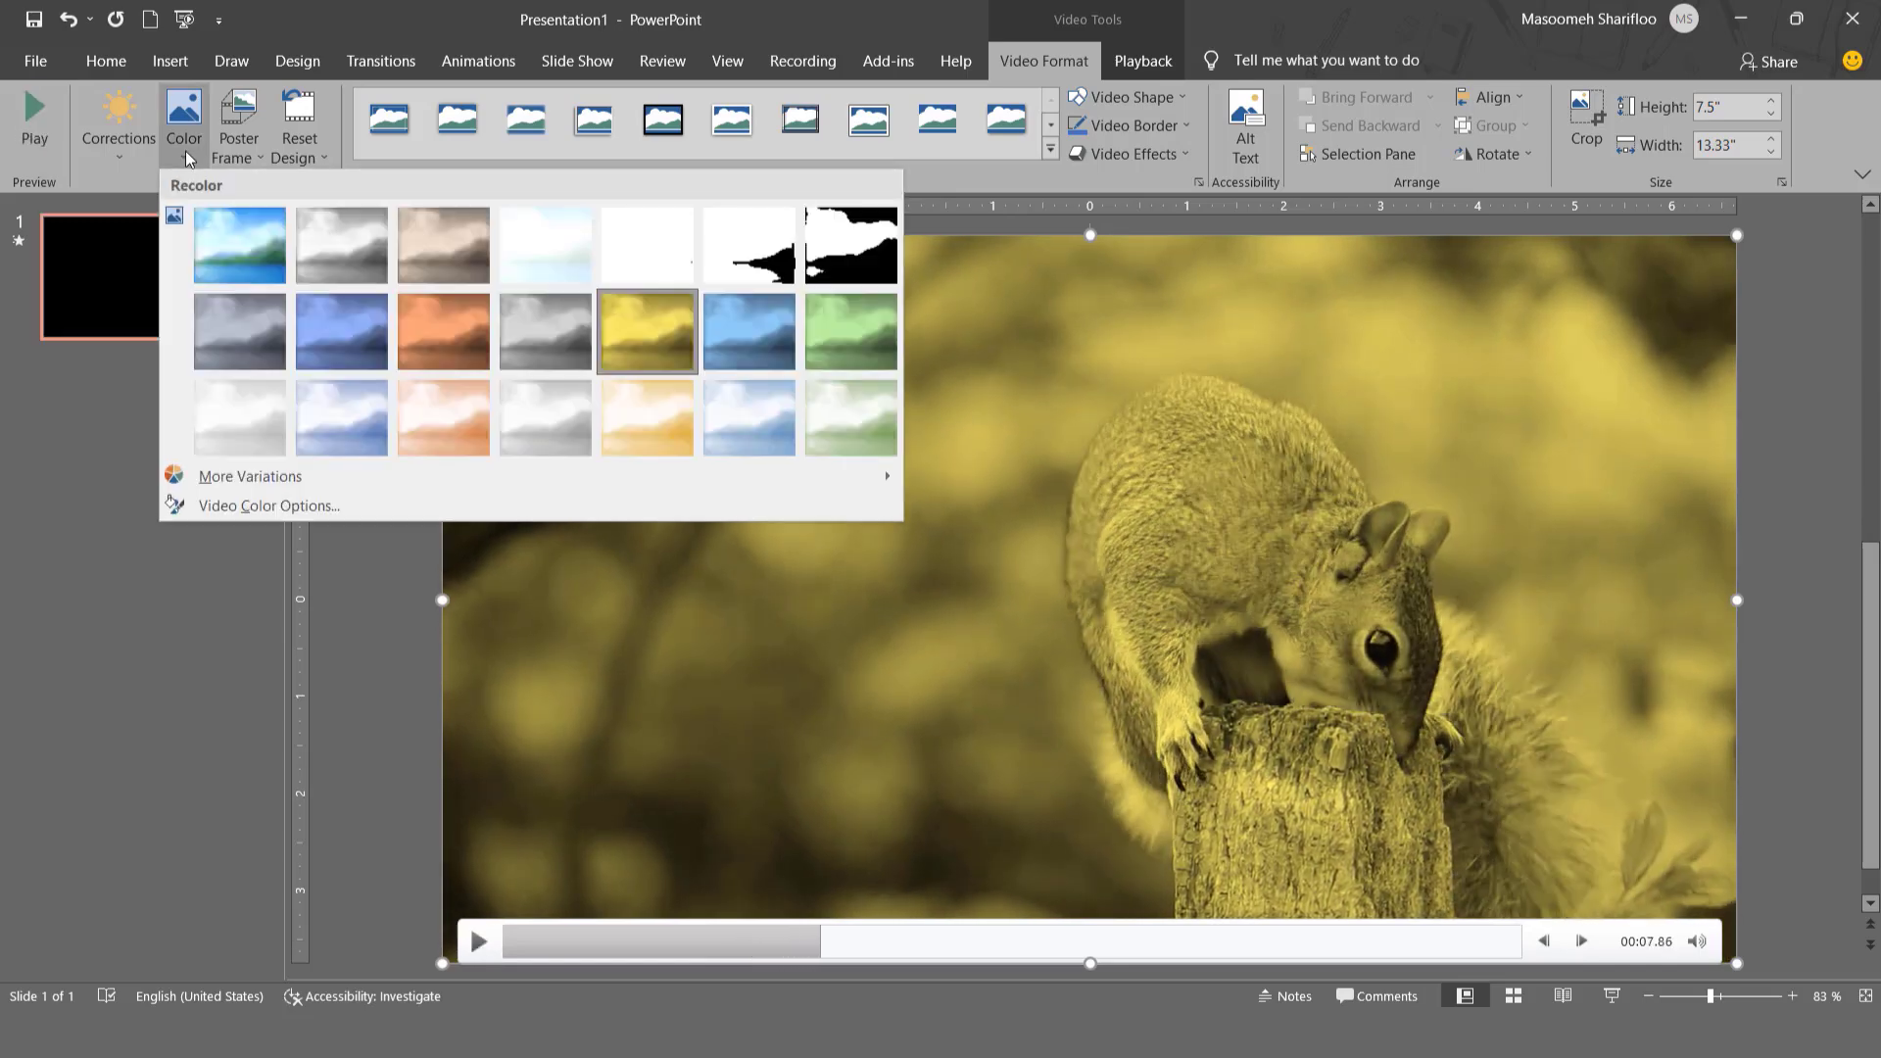
click(313, 238)
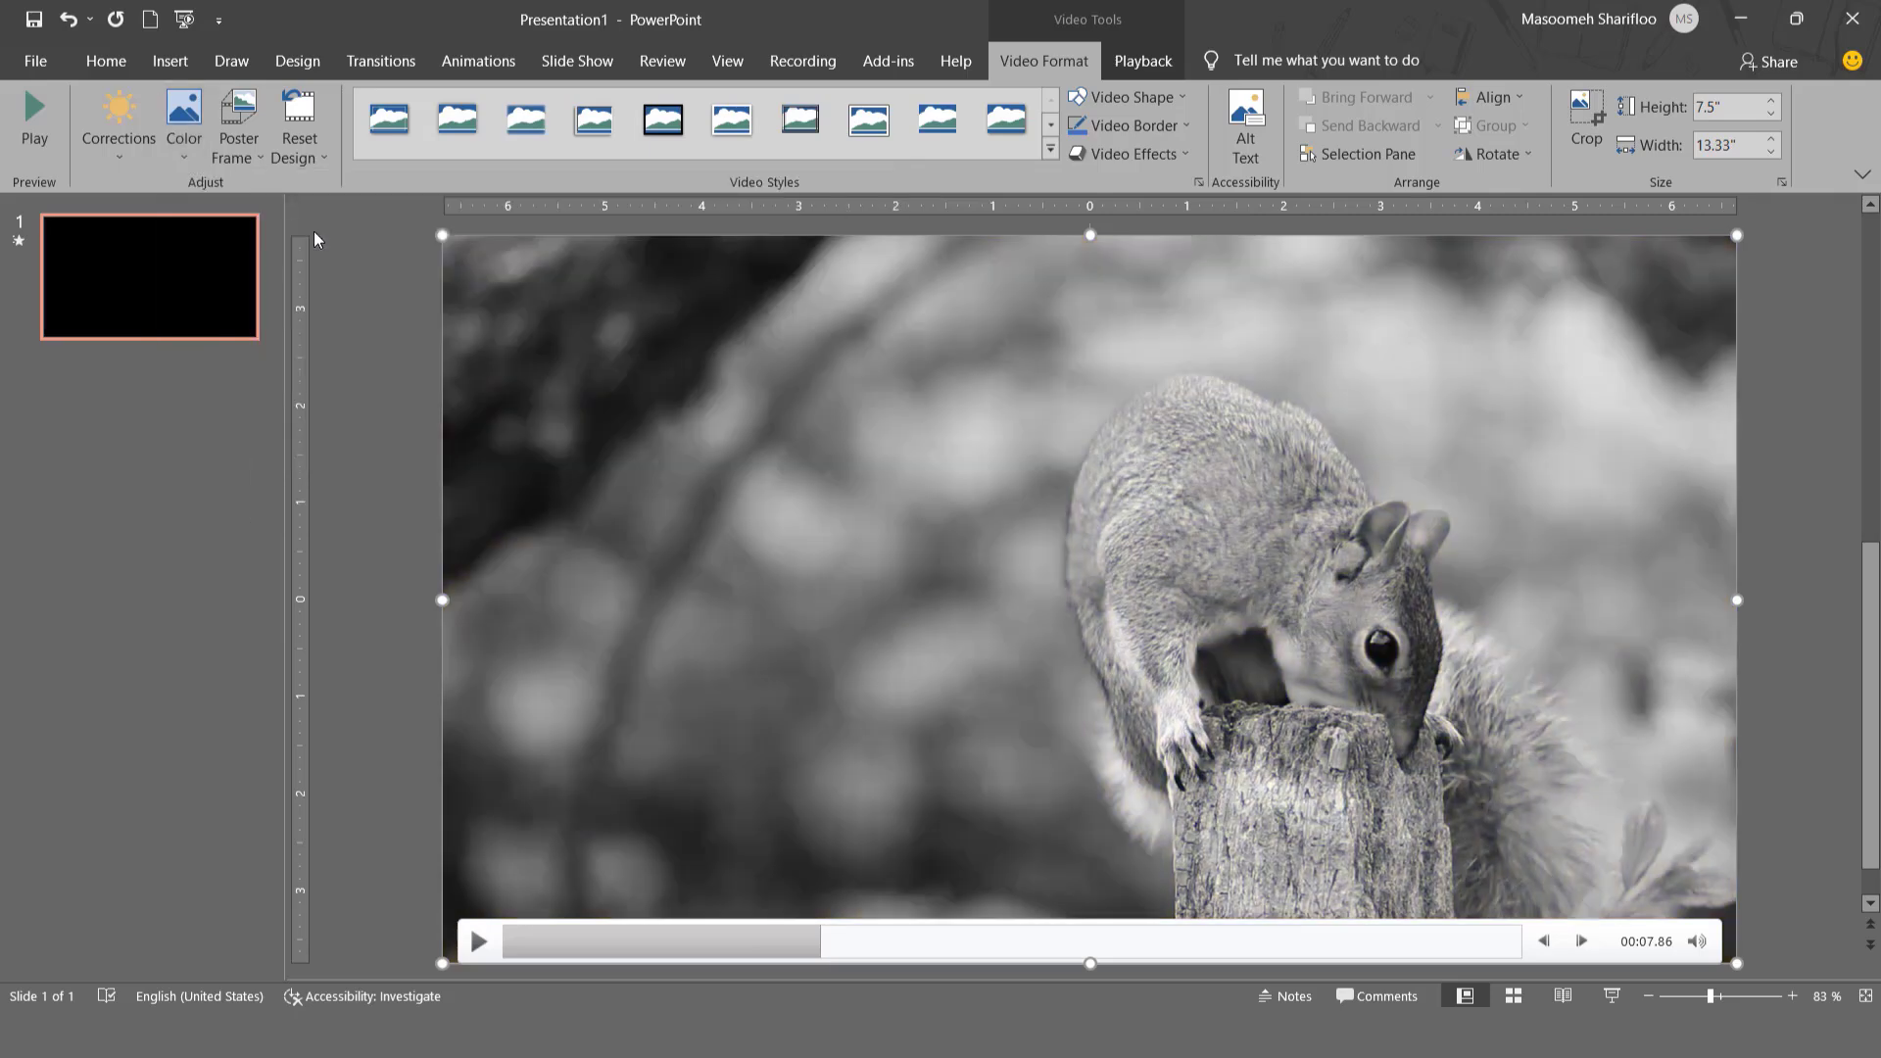
click(478, 943)
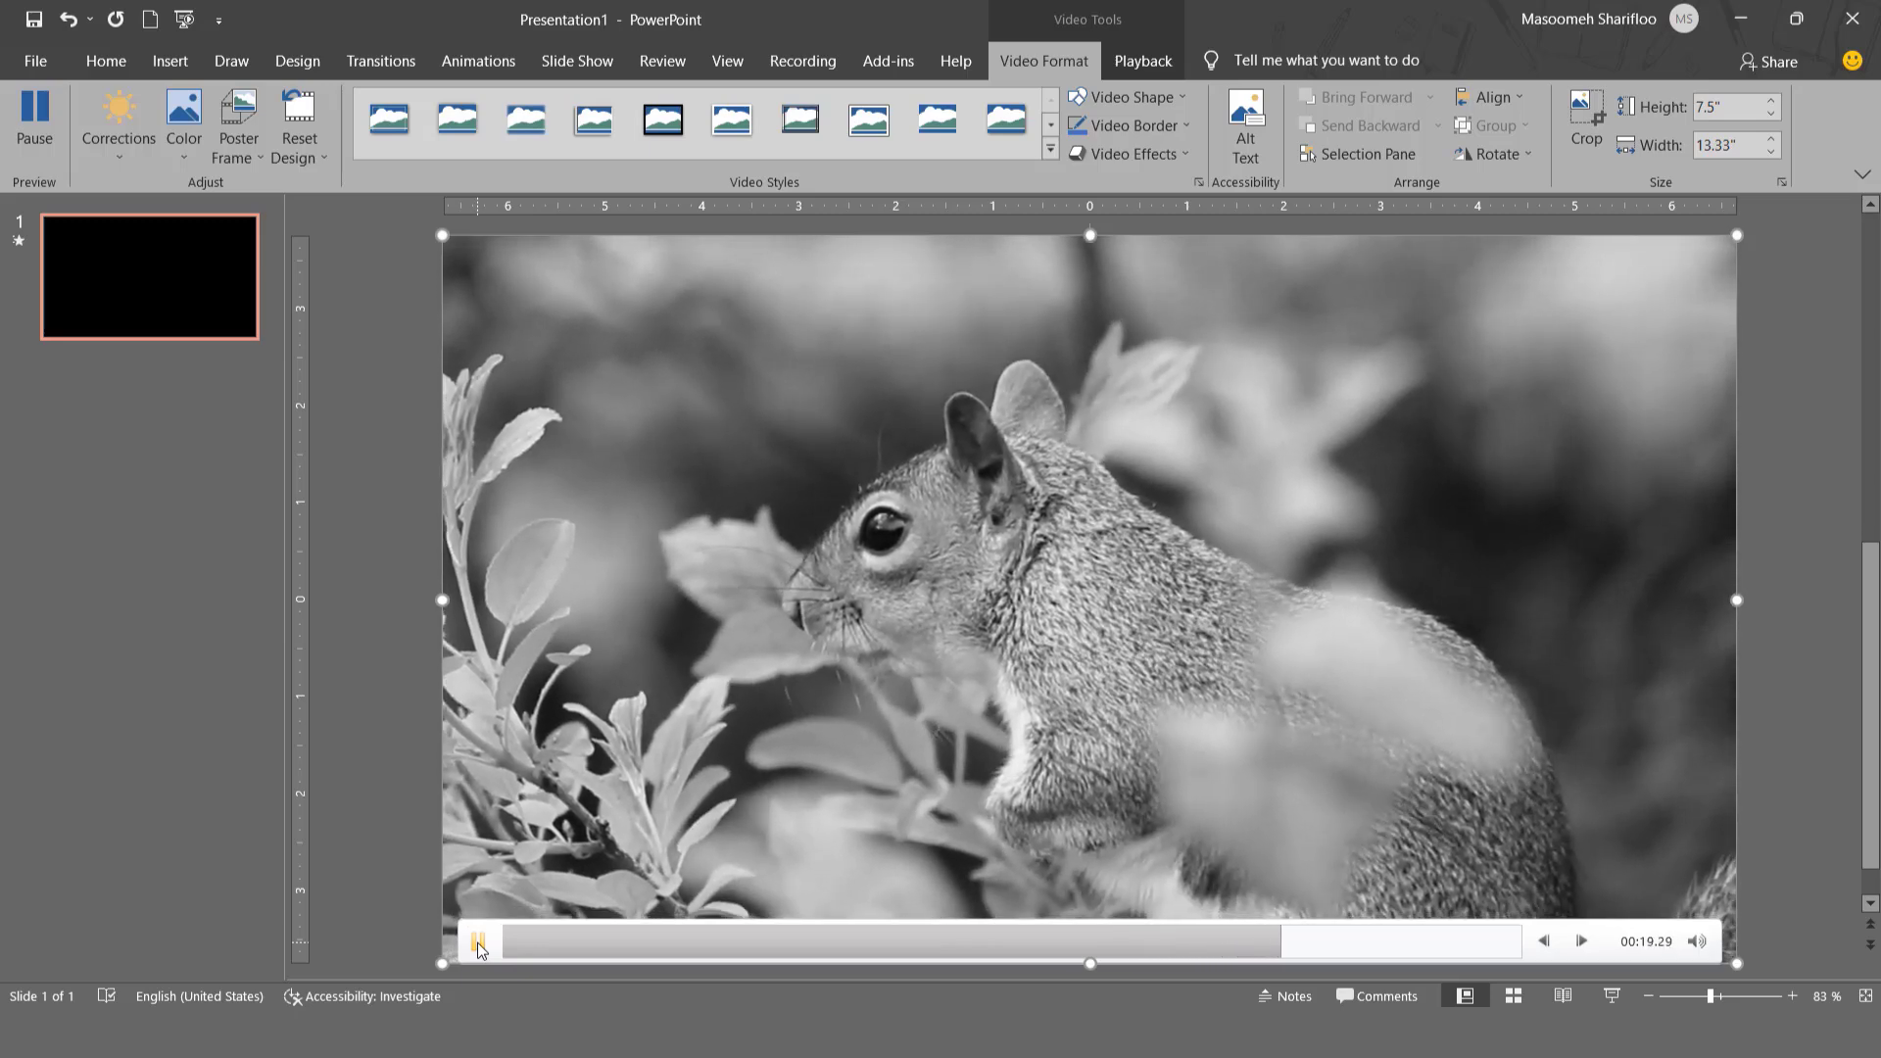
click(478, 942)
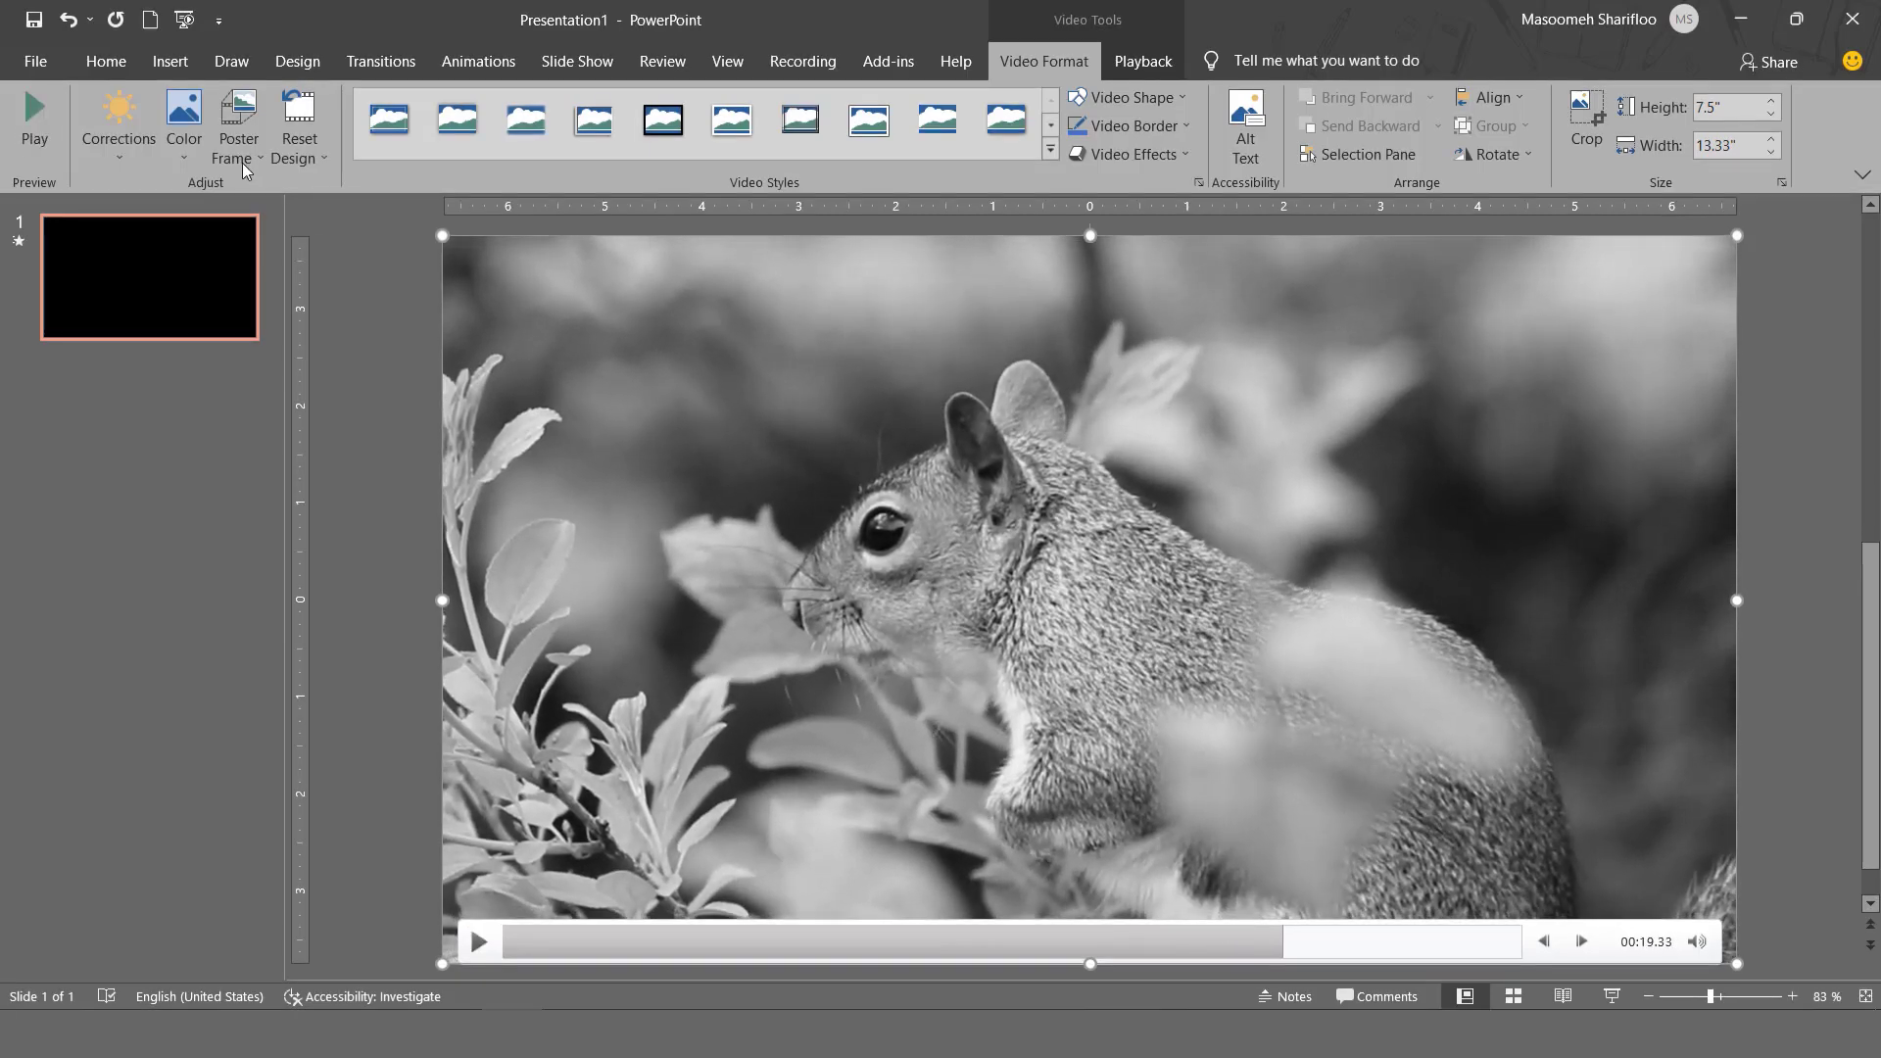
- Set the current frame as the video's poster frame, check it by playing the video in the slide show, and exit the show
click(238, 152)
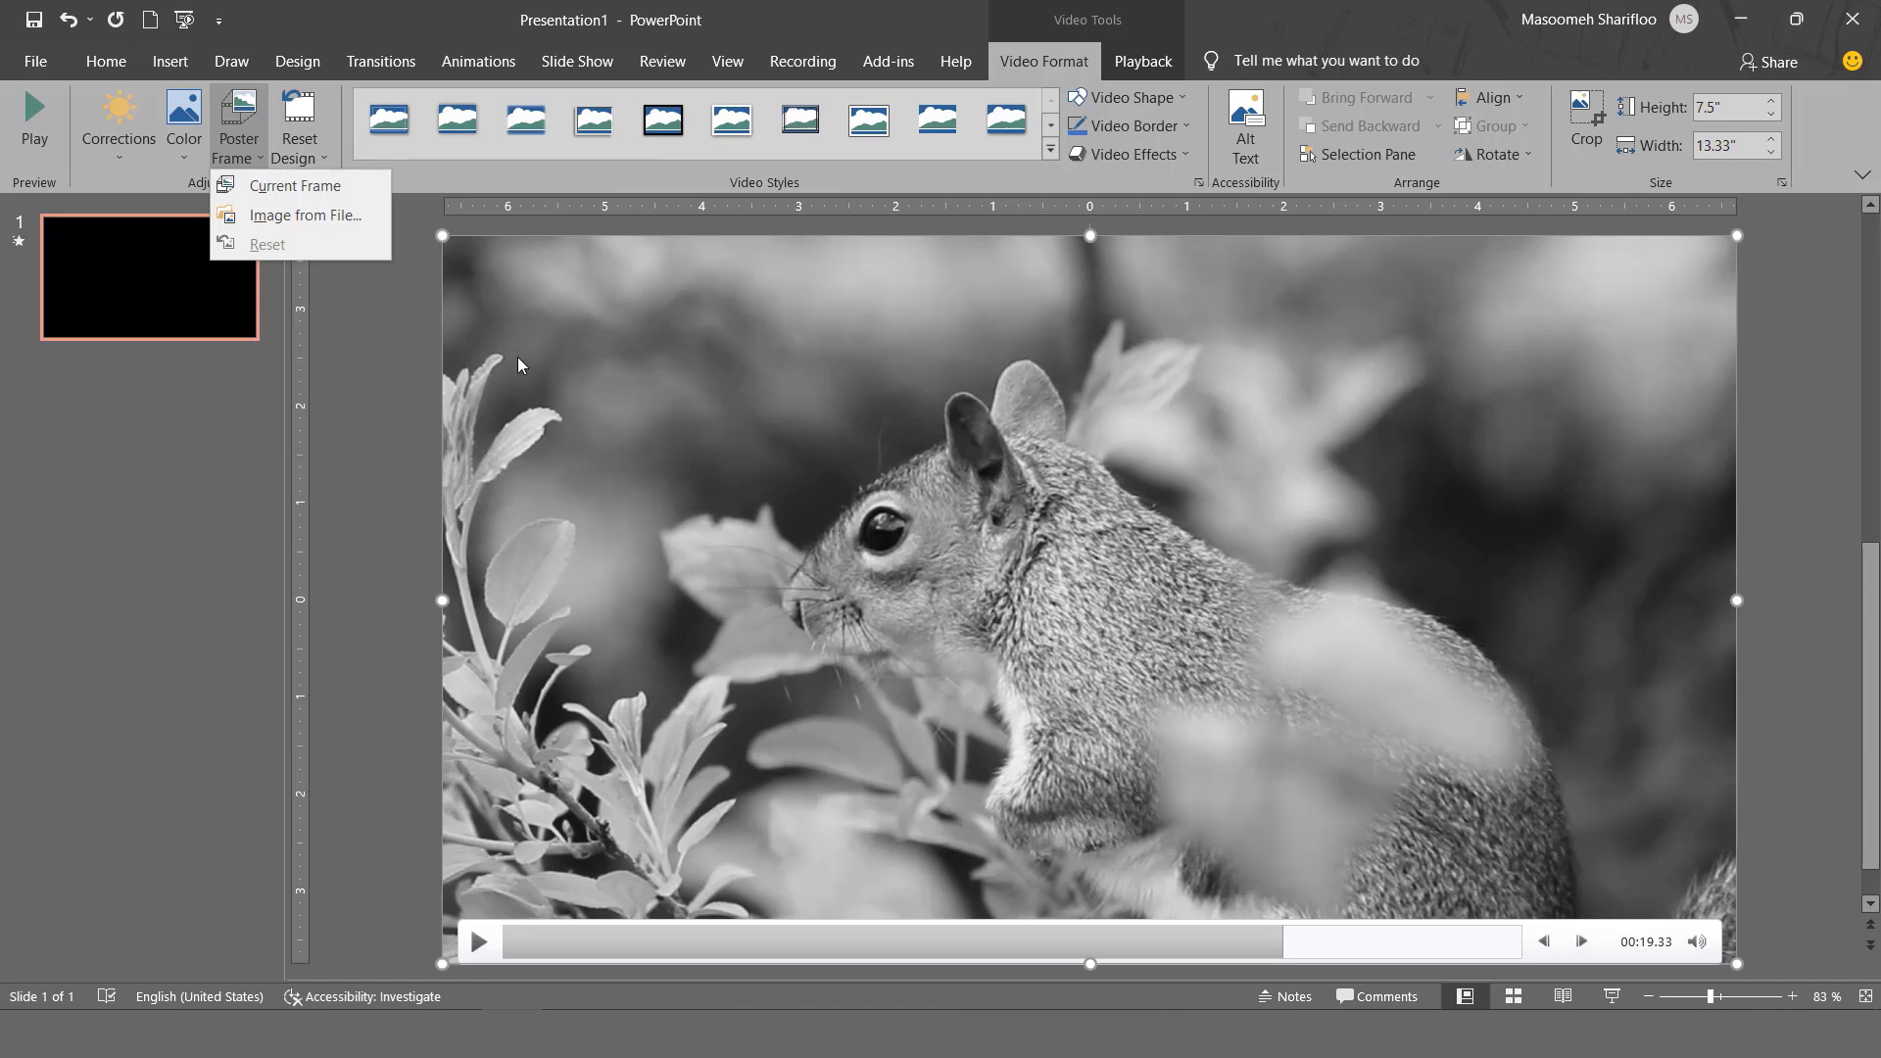
click(321, 187)
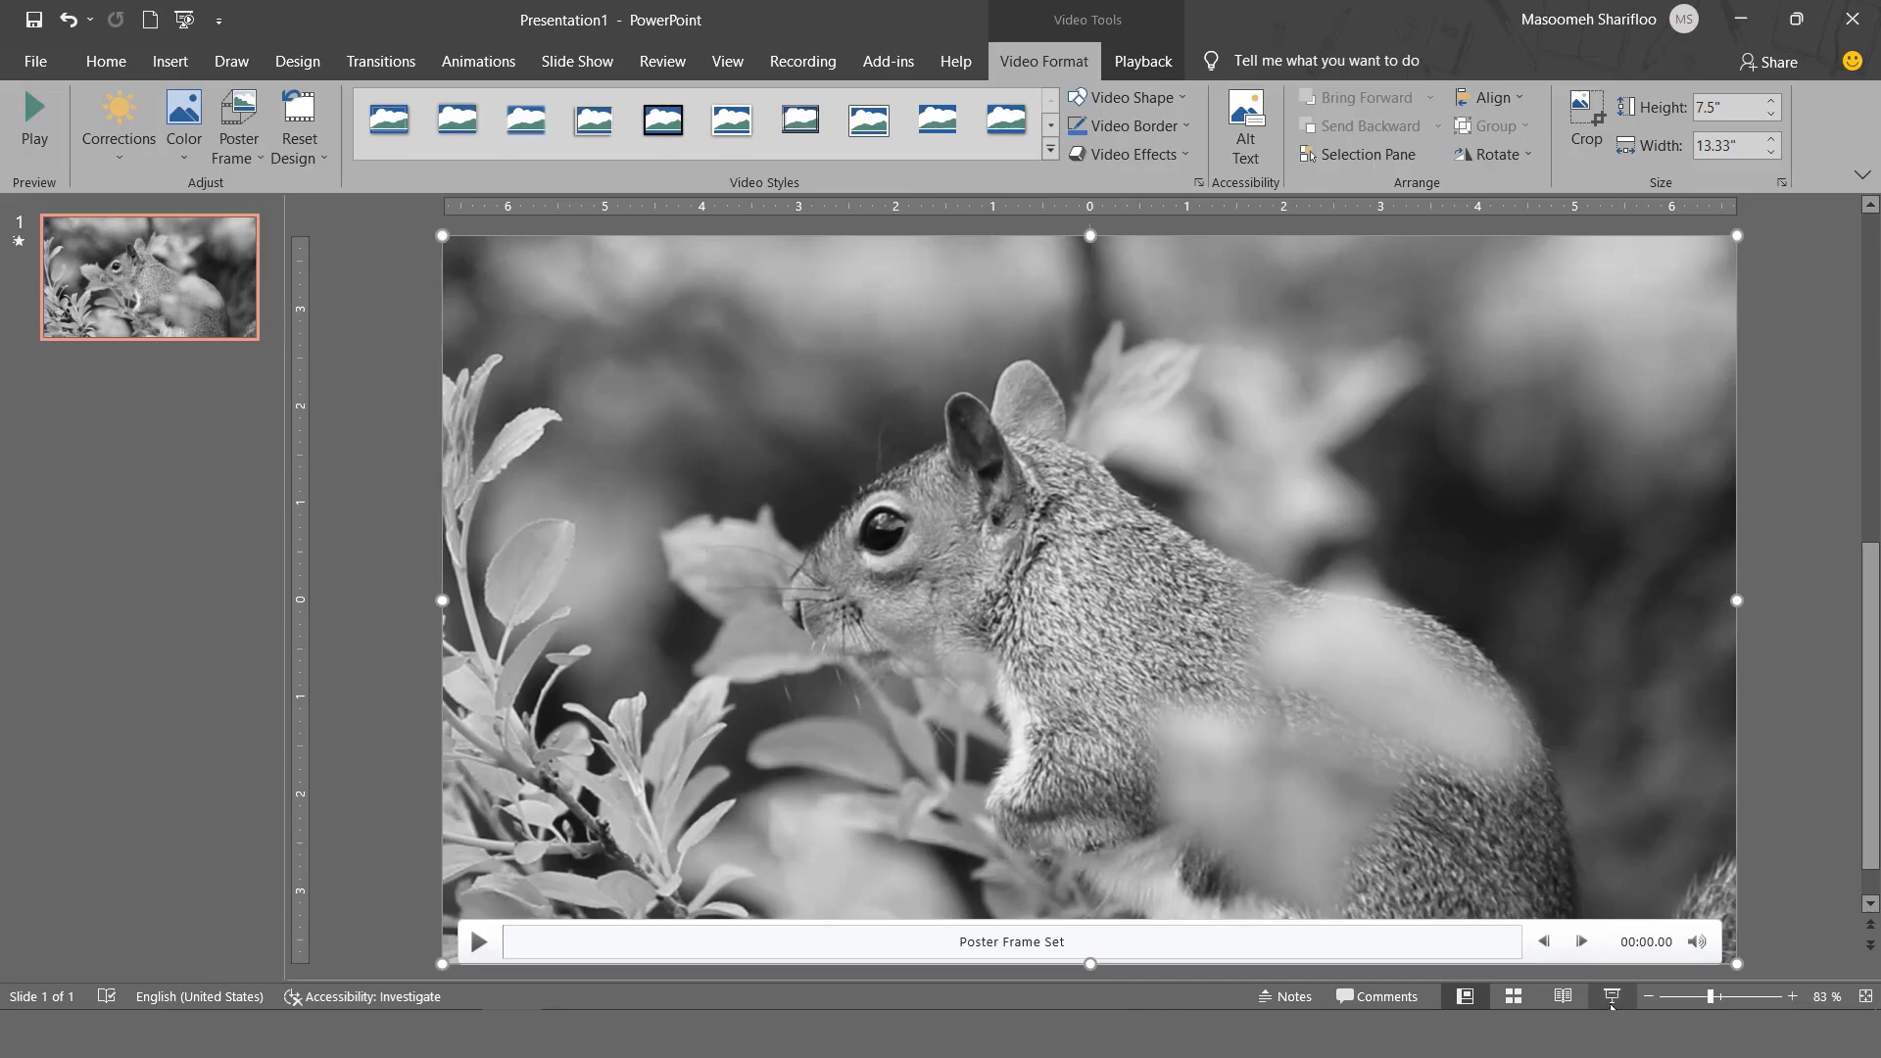
click(1612, 996)
mouse_move(843, 731)
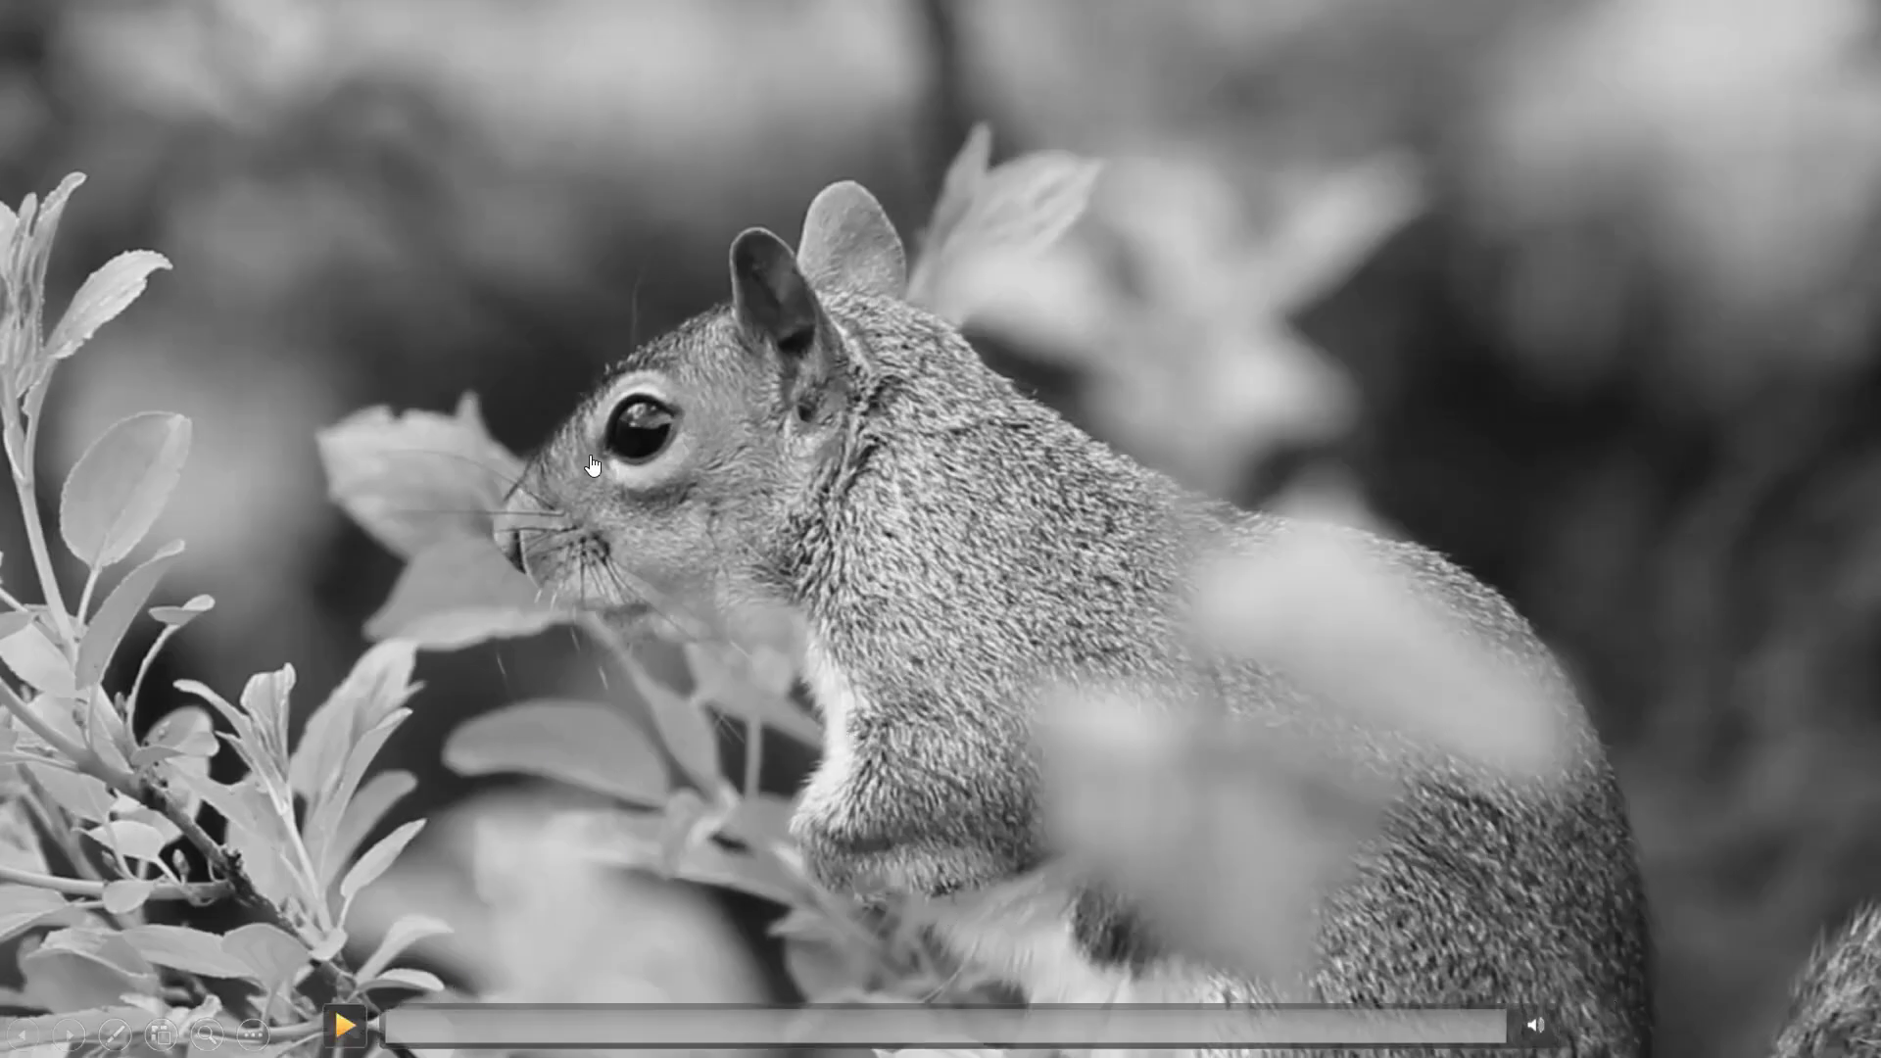
click(343, 1026)
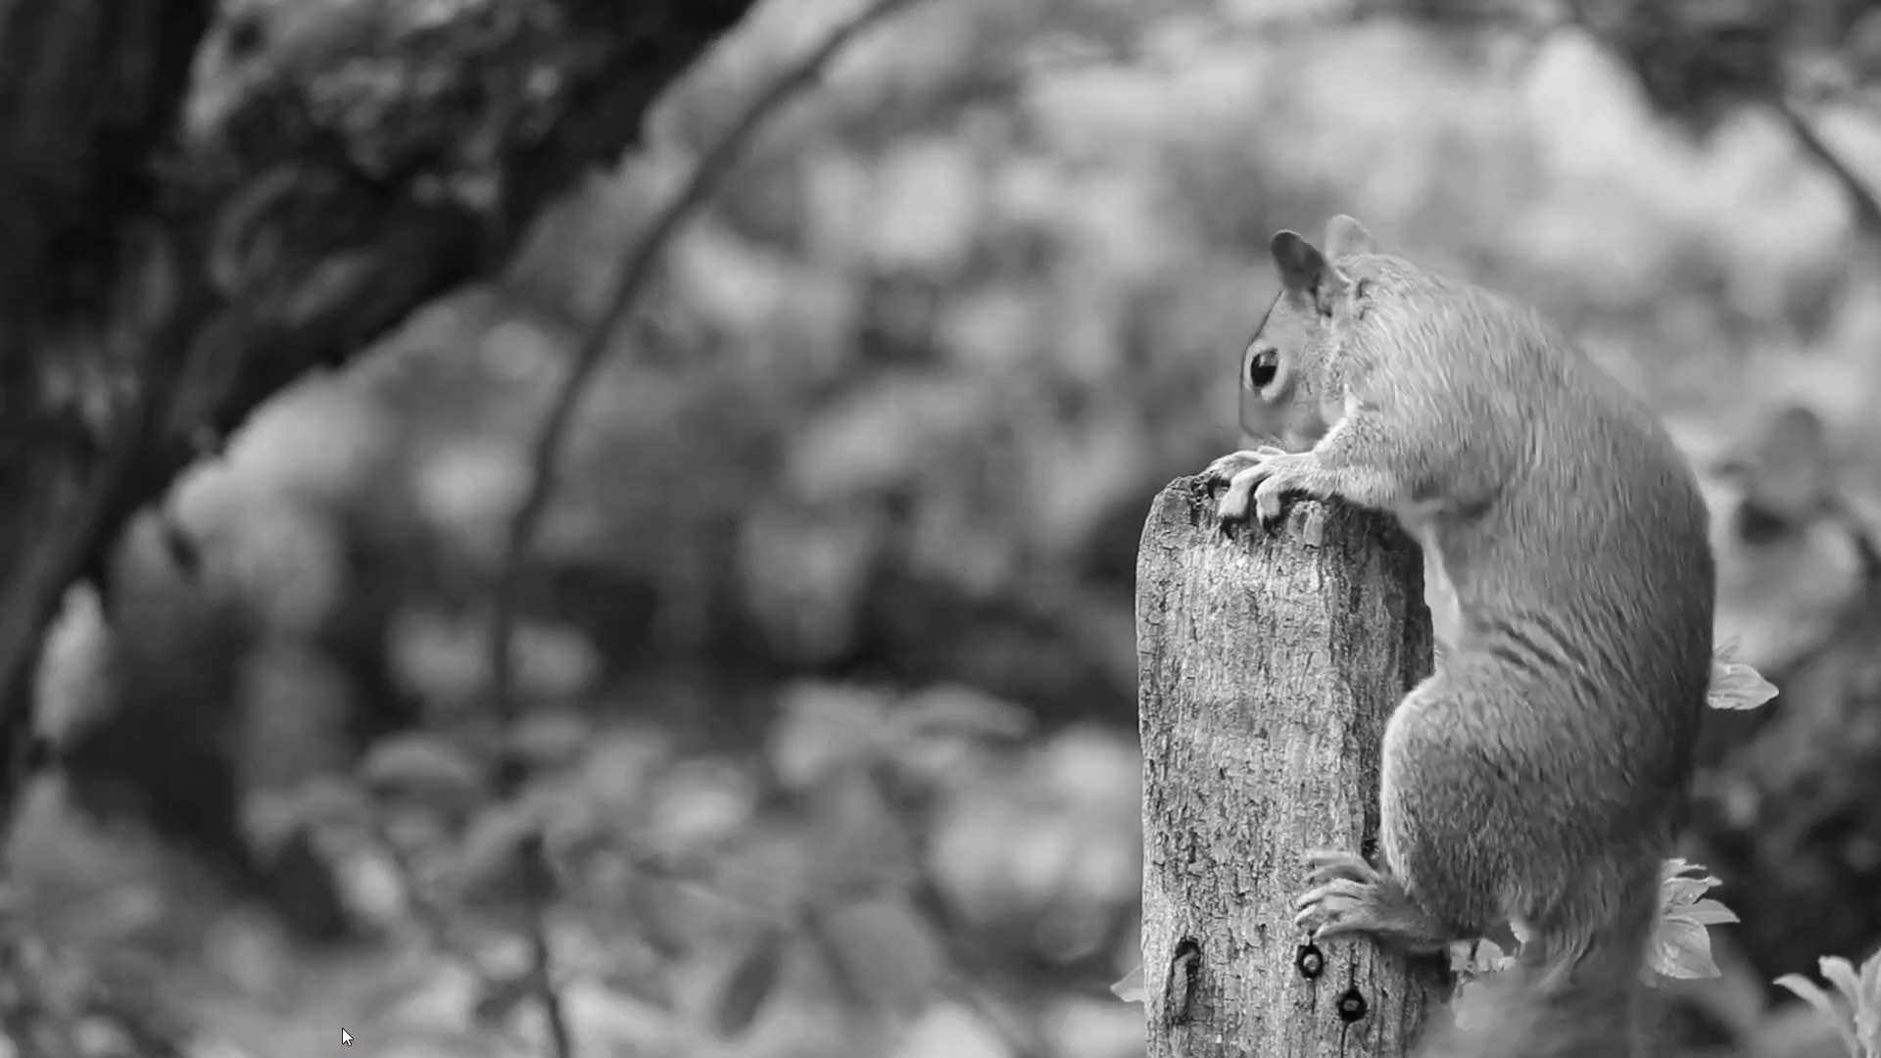
key(Escape)
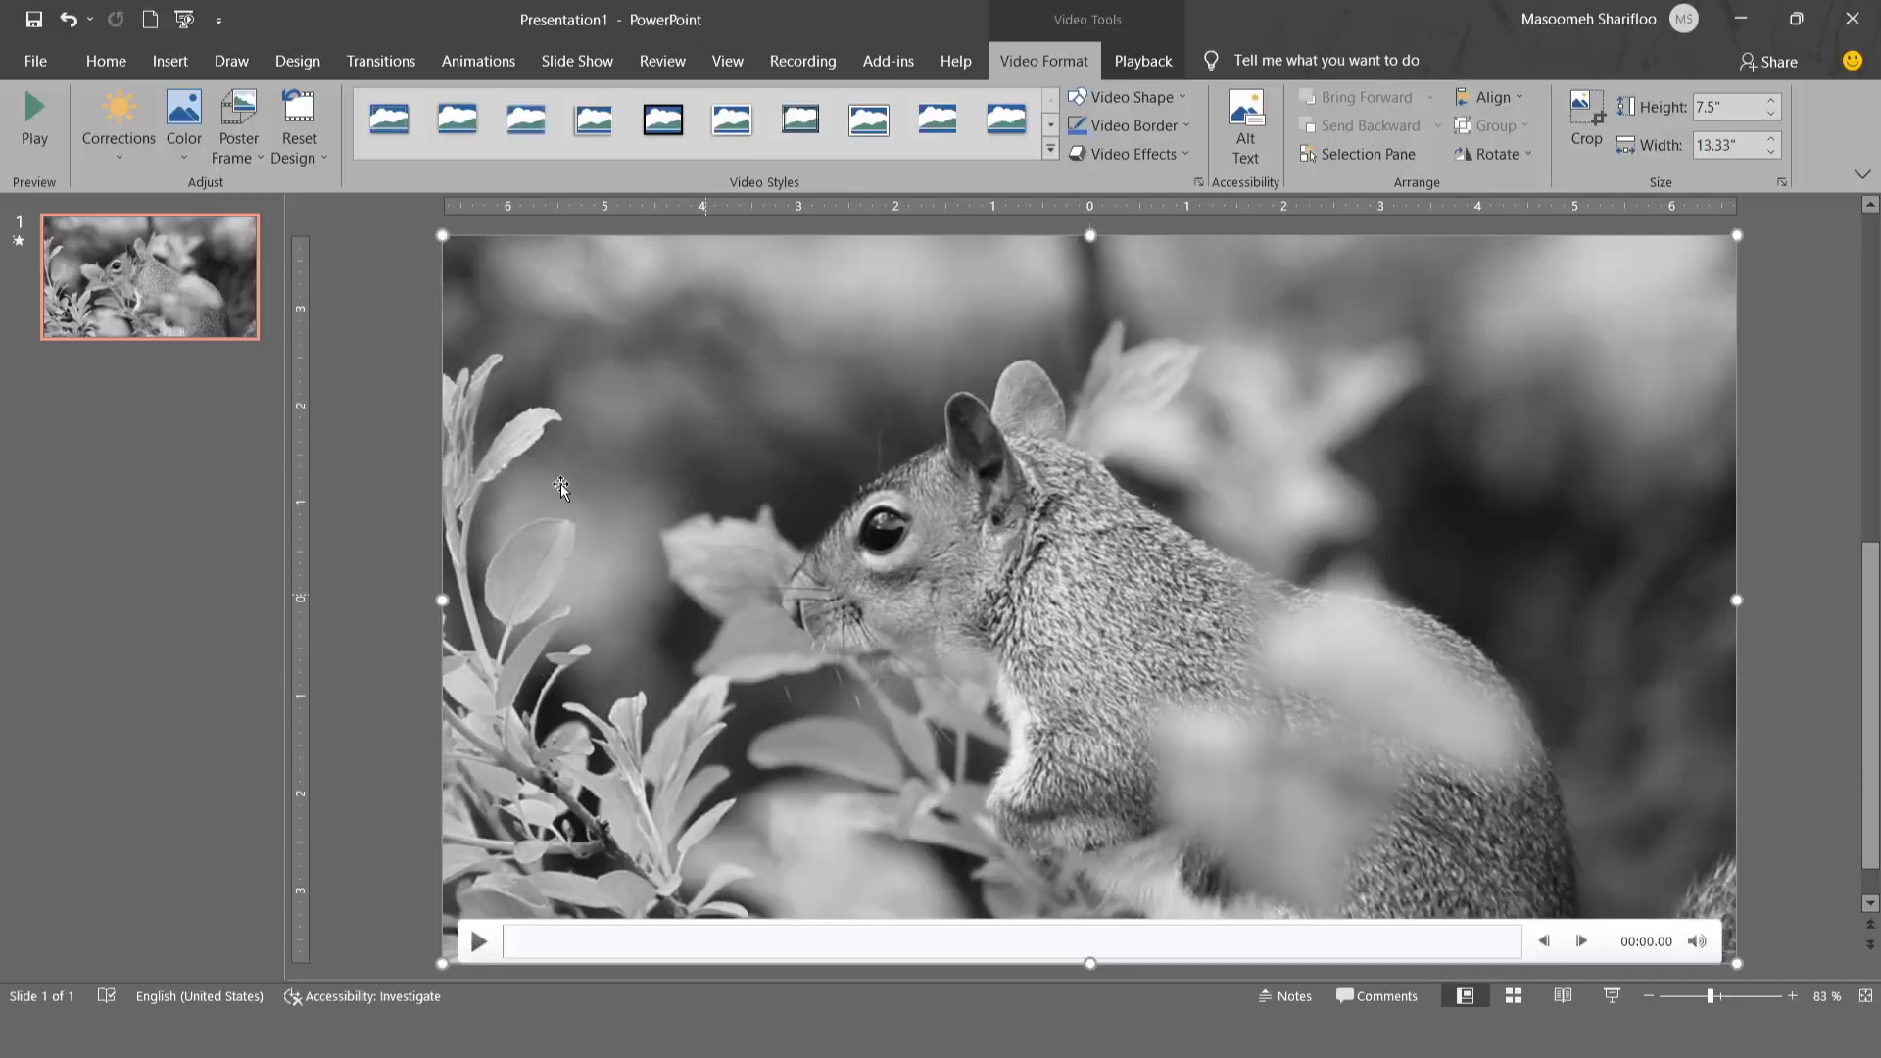
- Use the picture file "1 (41)" as the video's poster frame, view it in the slide show, and end the show
click(243, 157)
click(322, 214)
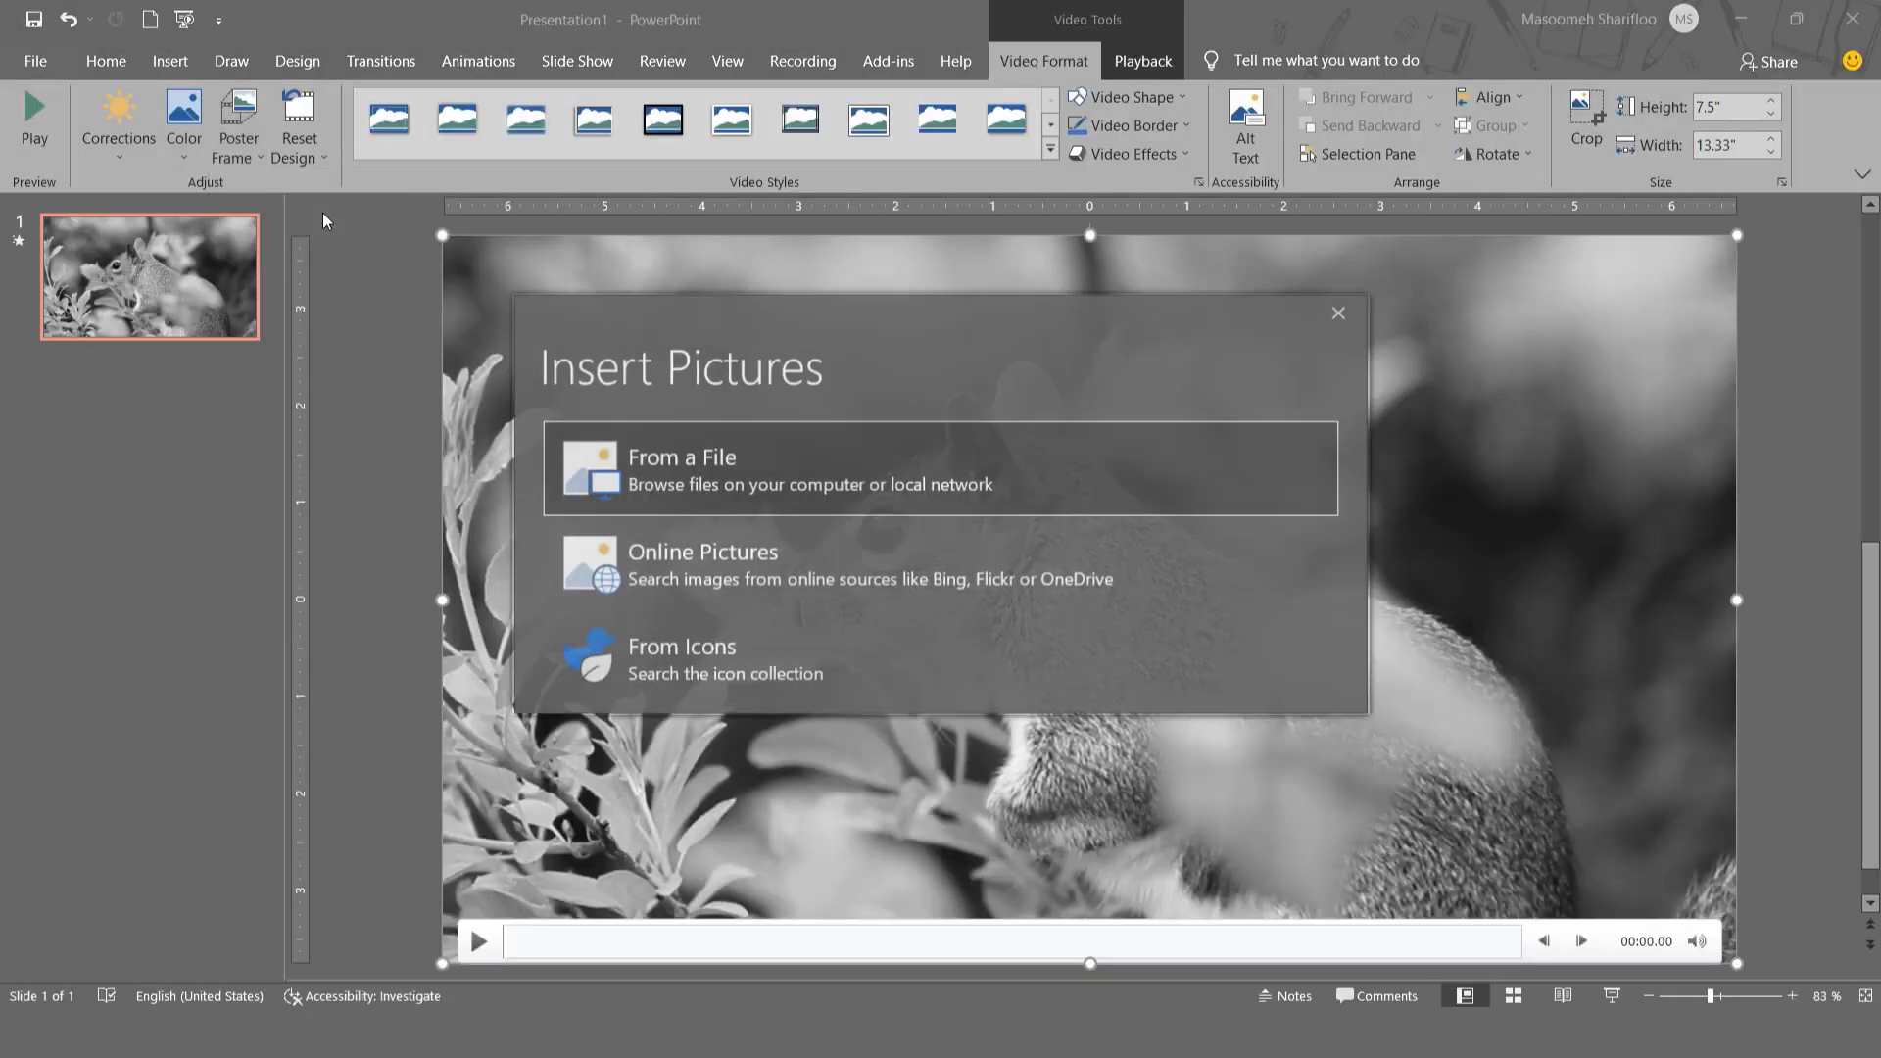
click(713, 491)
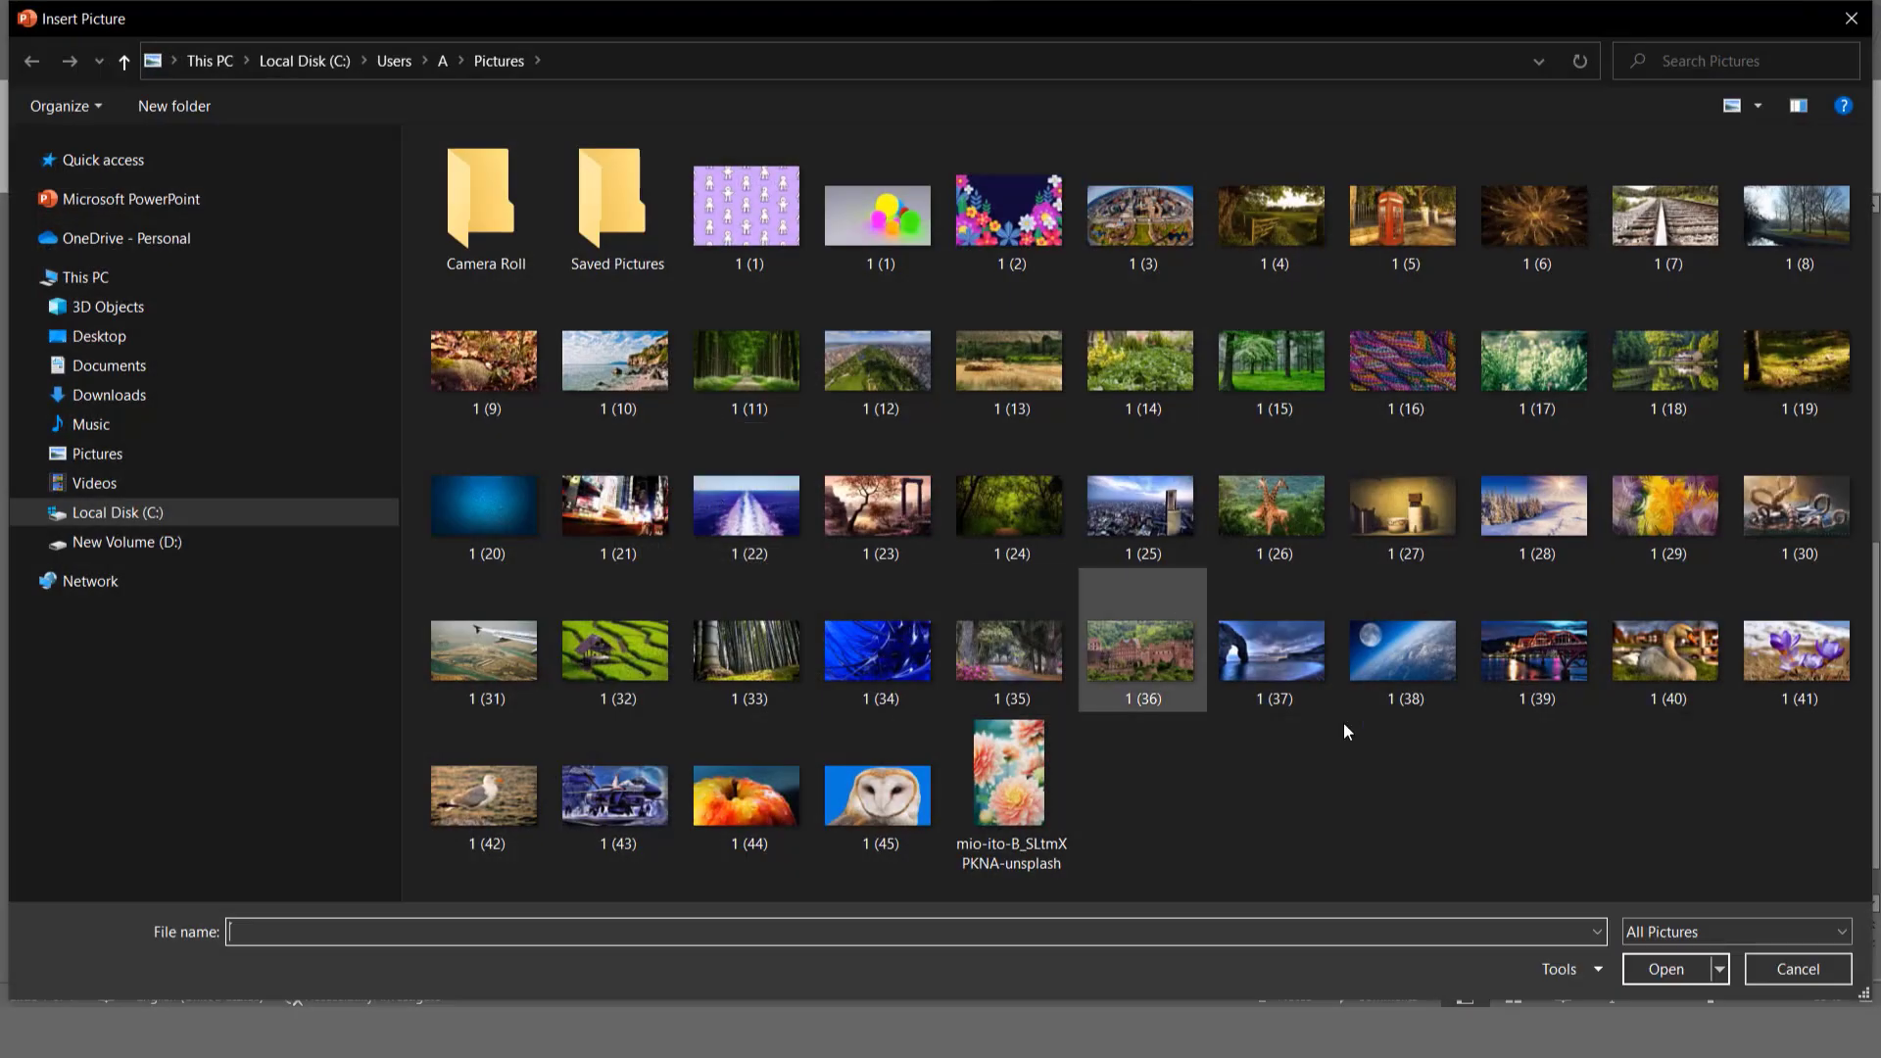
click(1771, 680)
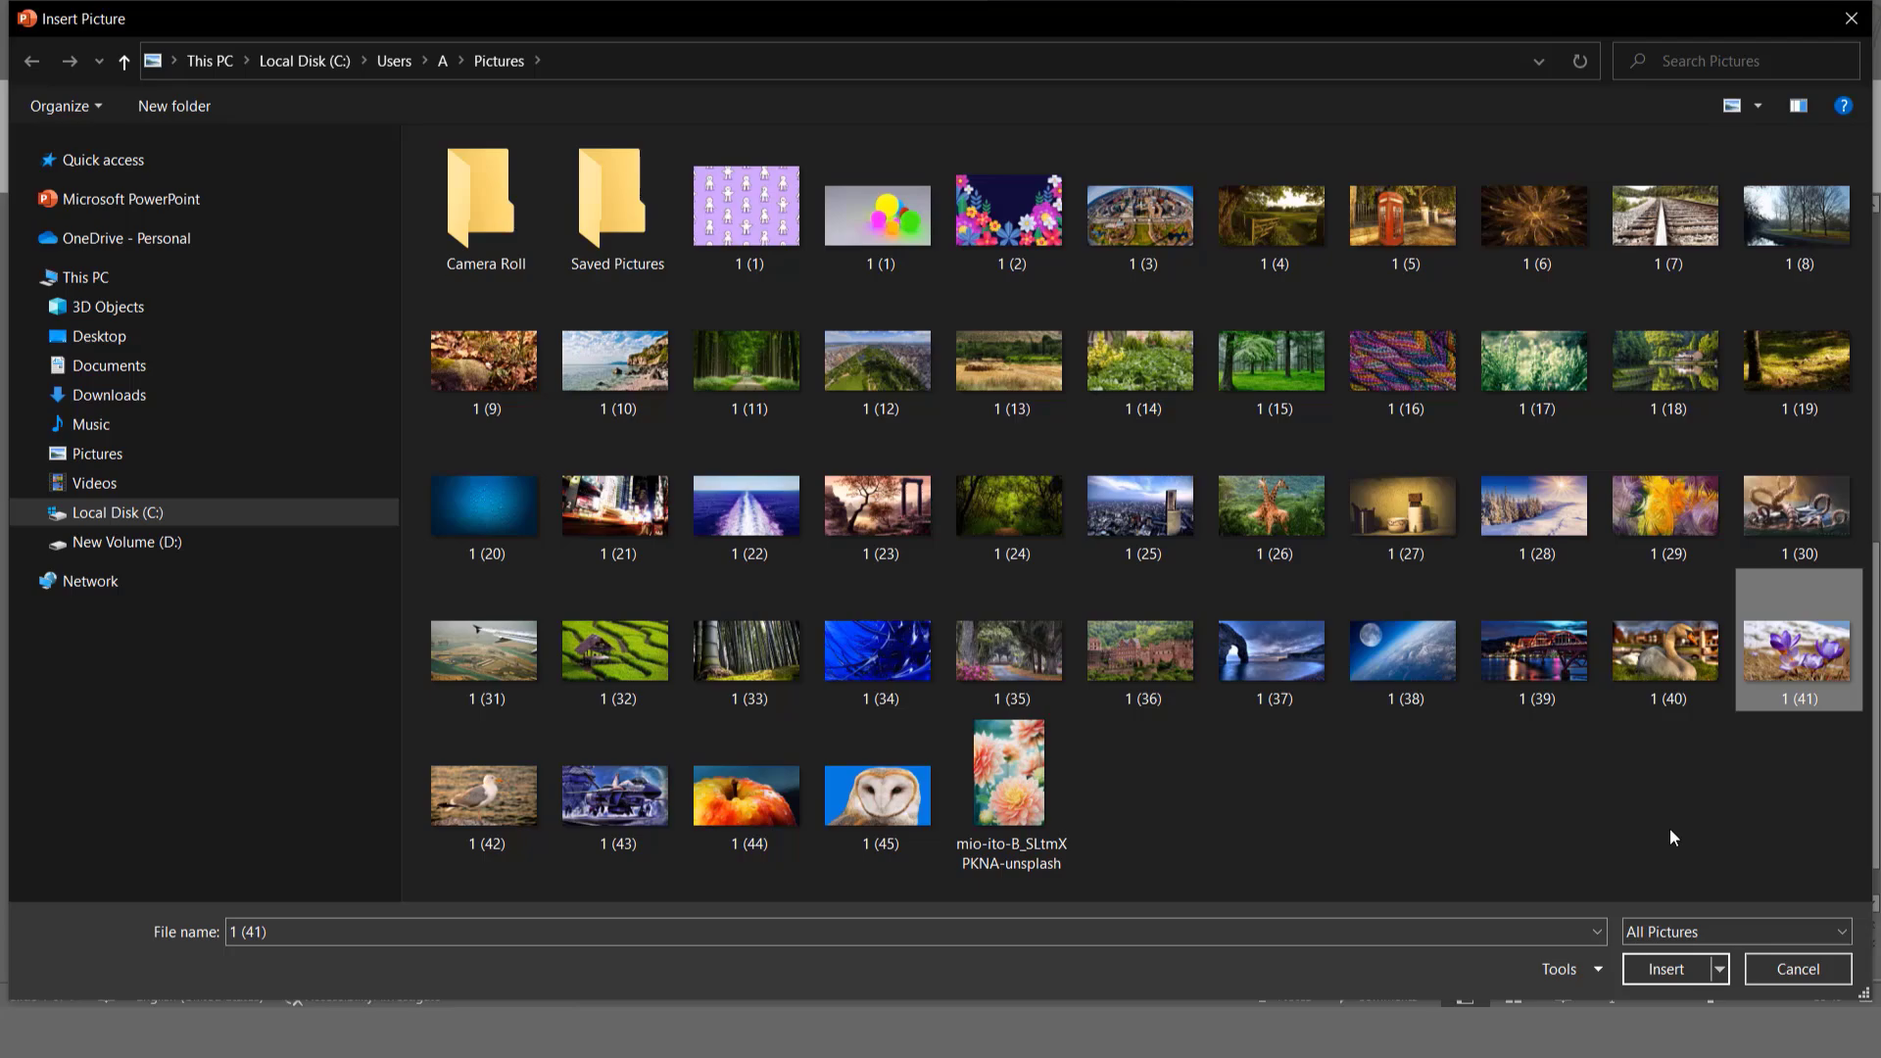
click(1662, 968)
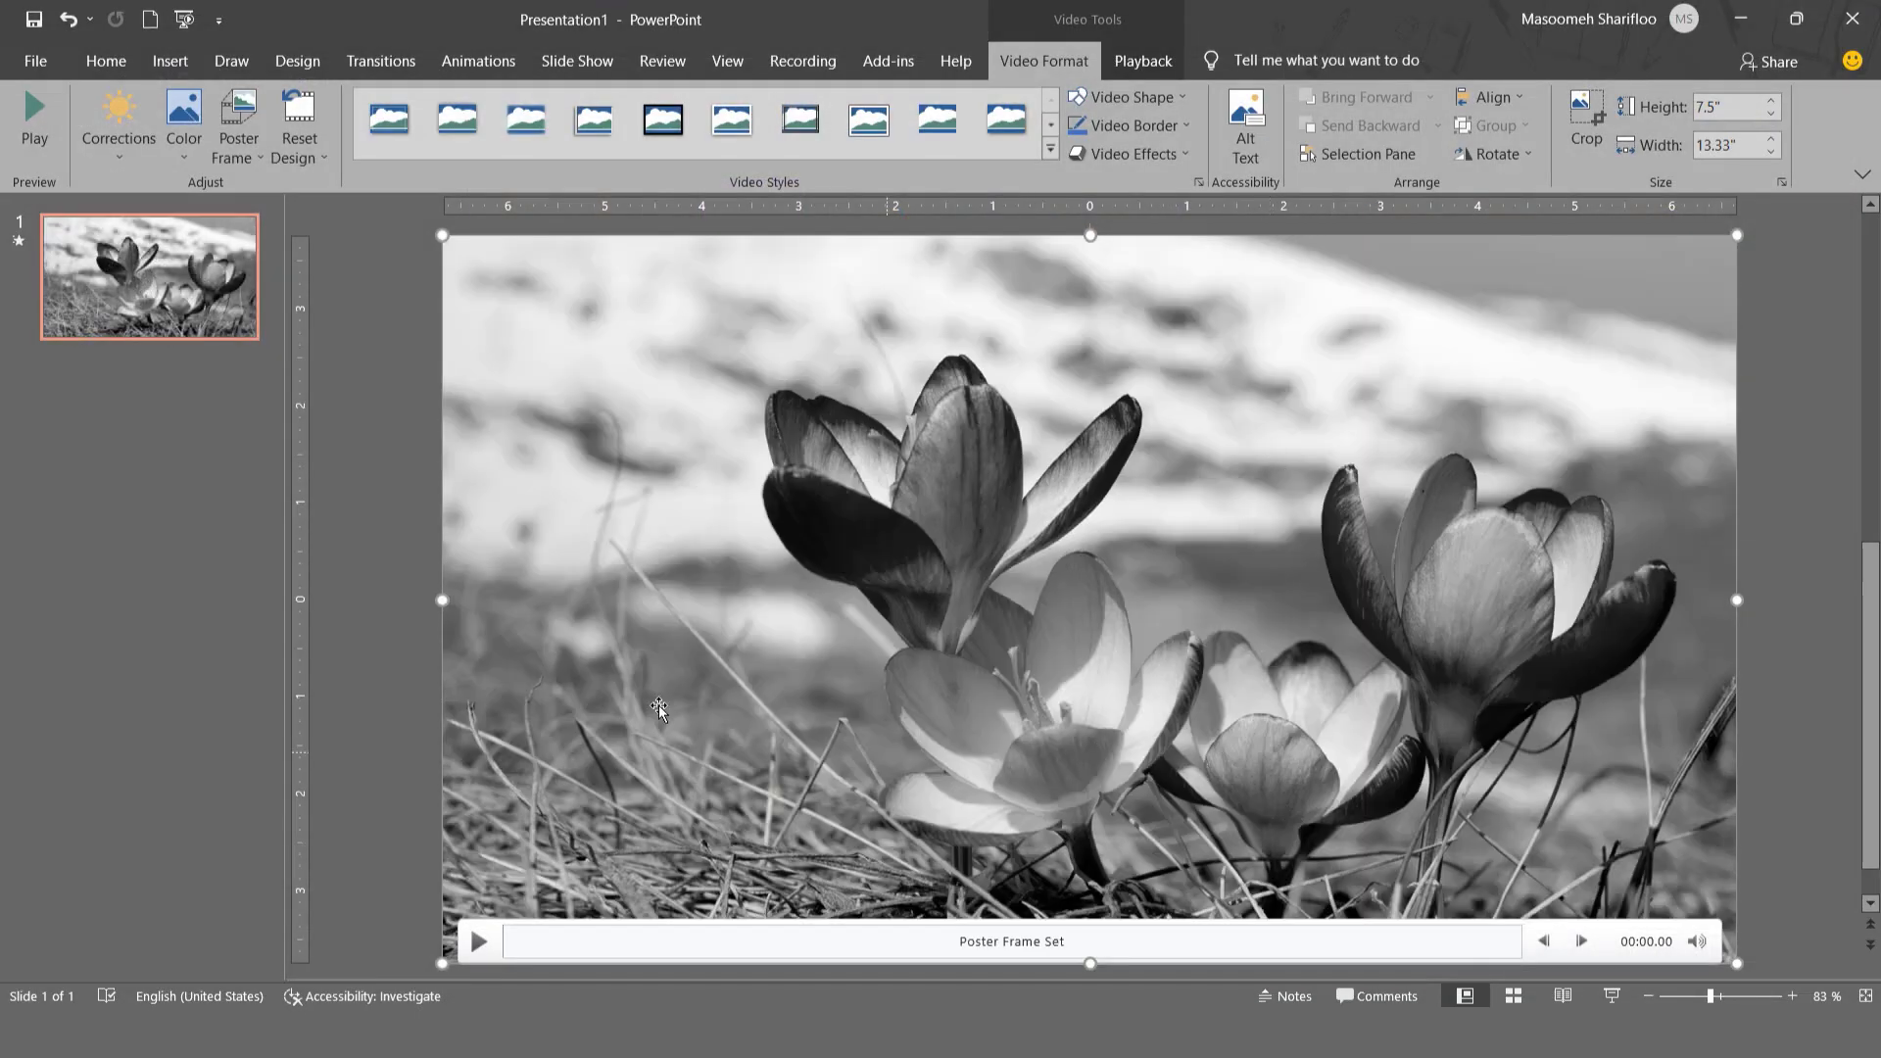
click(1610, 996)
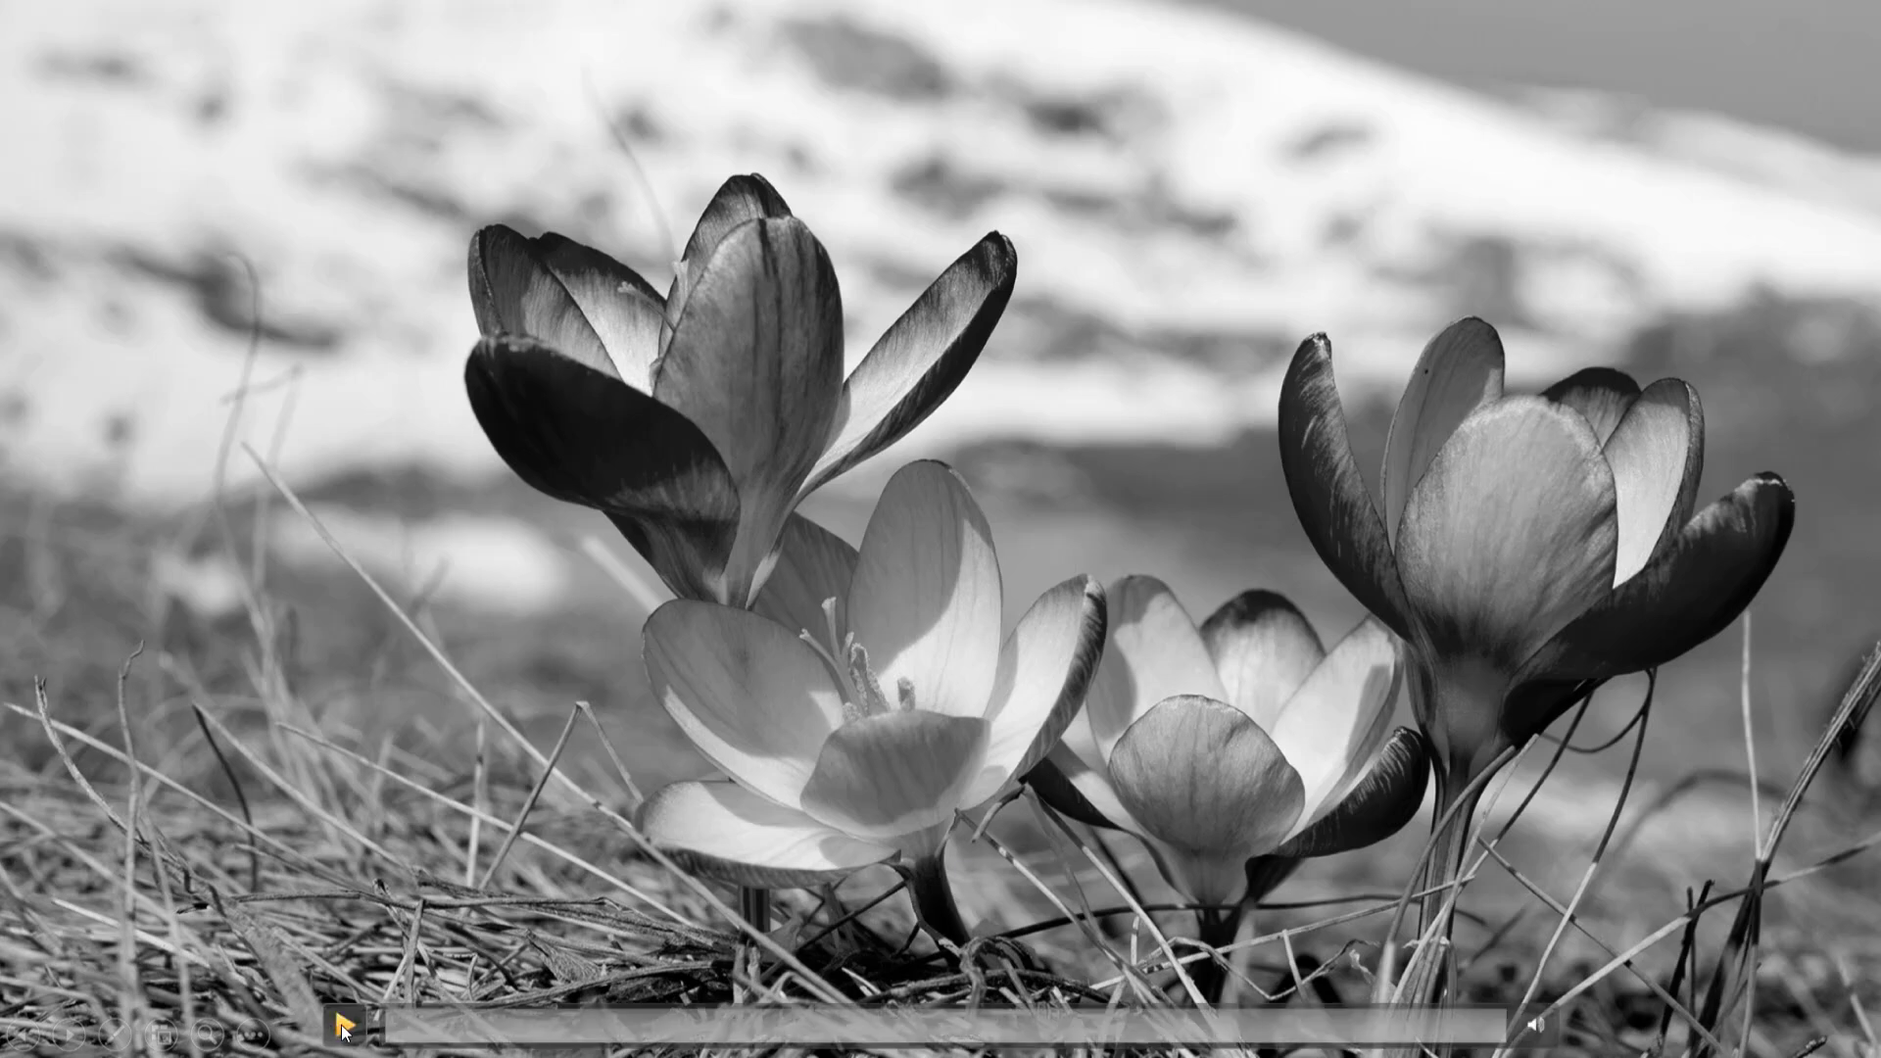
right_click(781, 776)
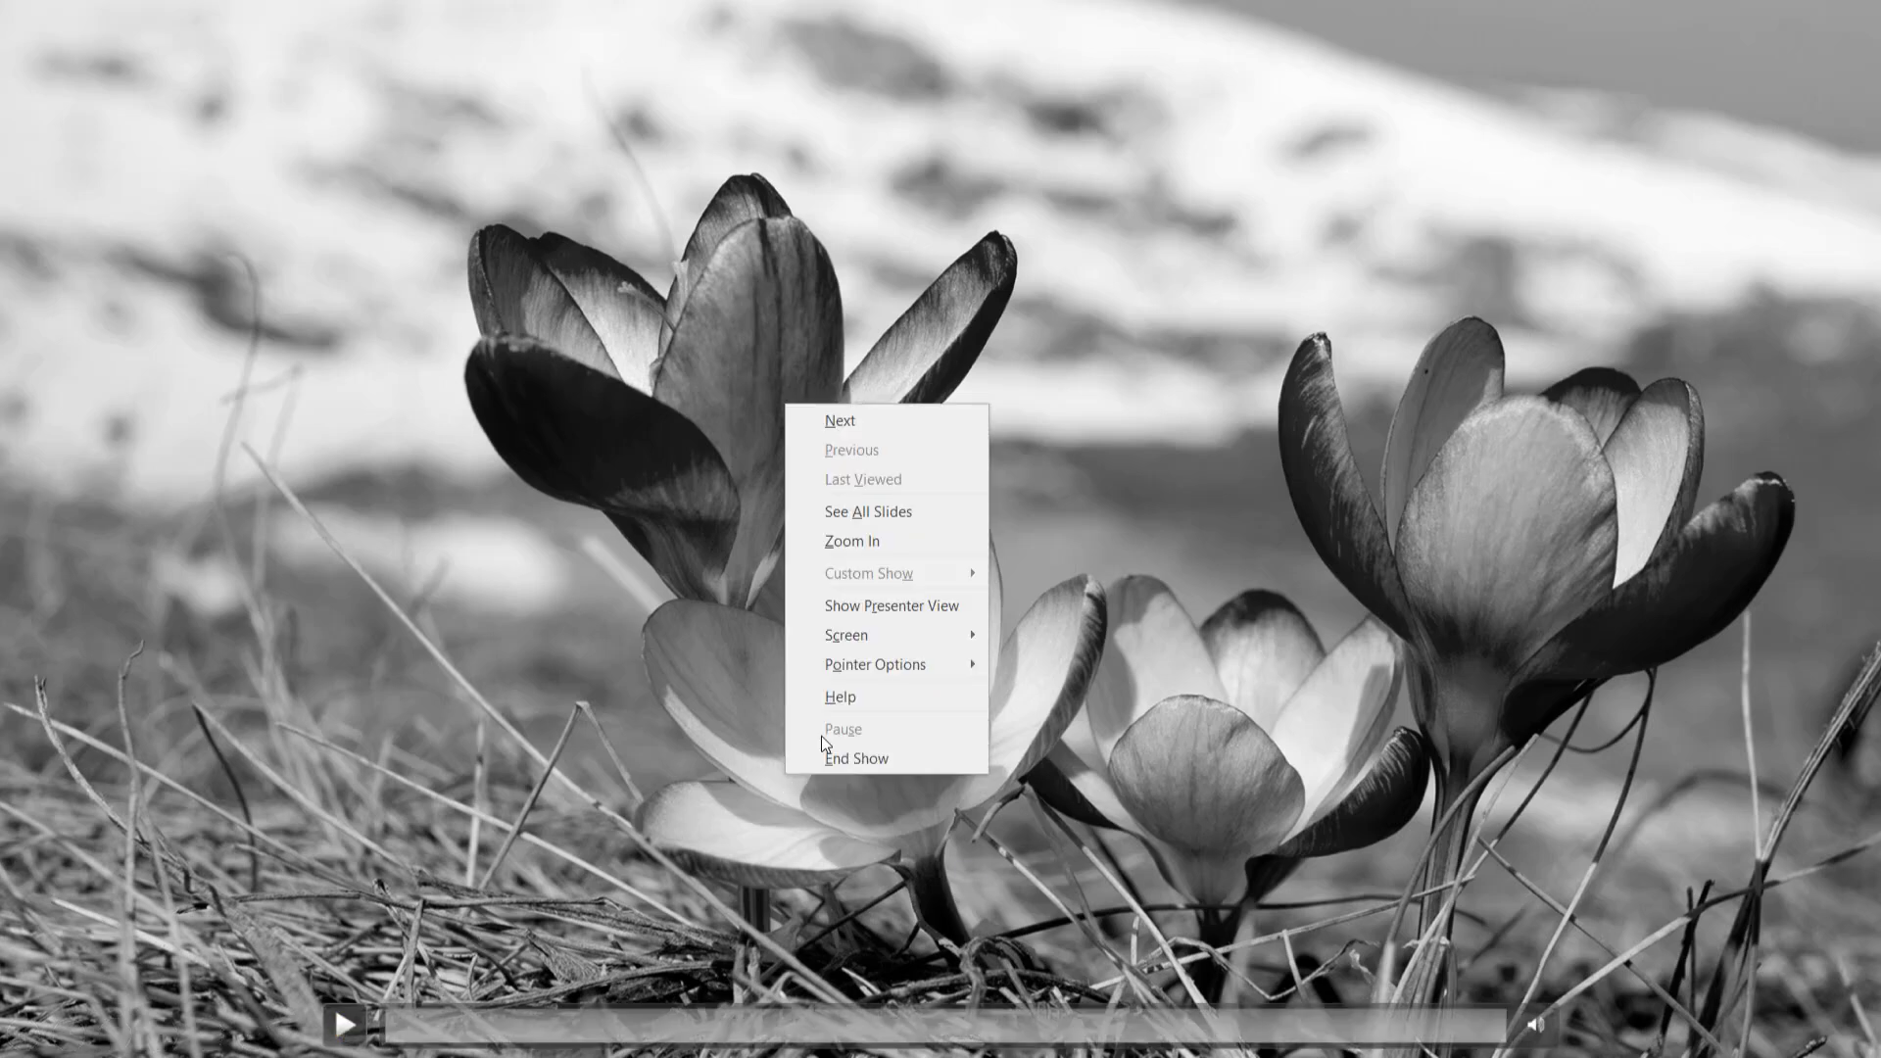
click(850, 752)
- Reset the video's poster frame
click(238, 151)
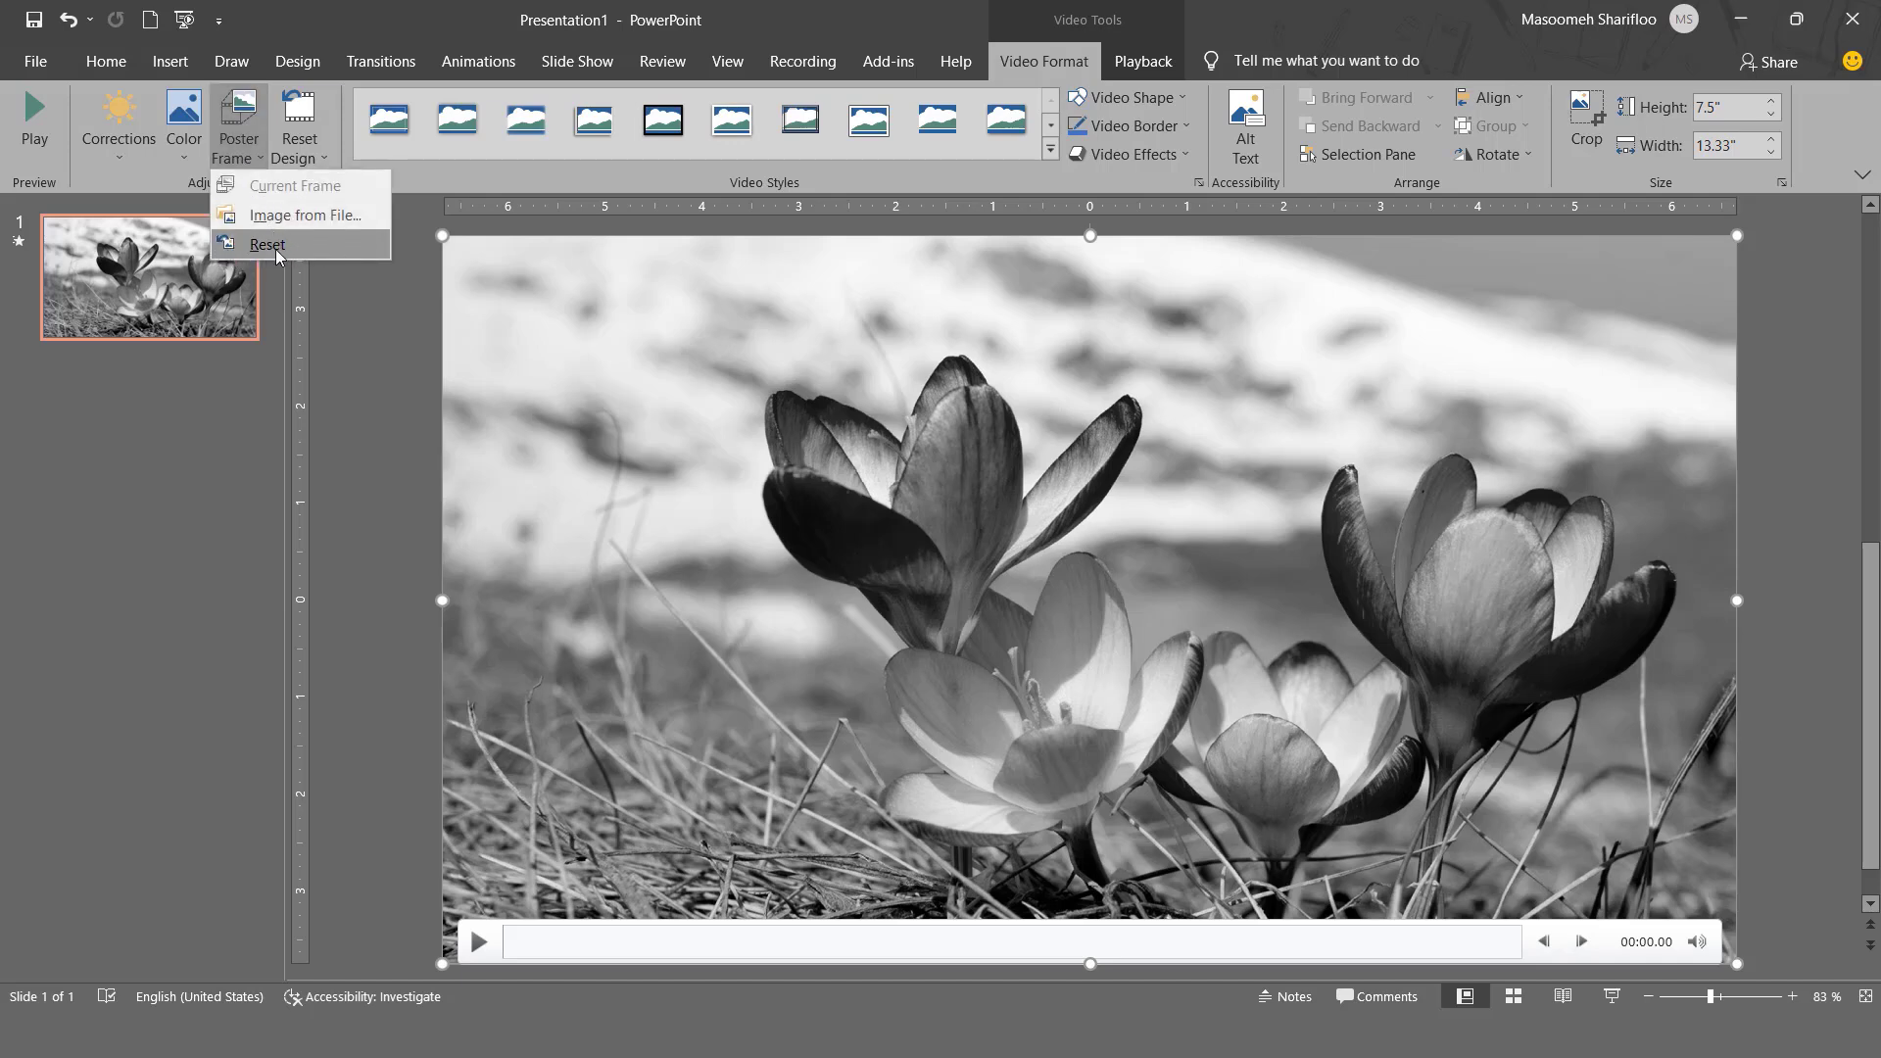
click(275, 251)
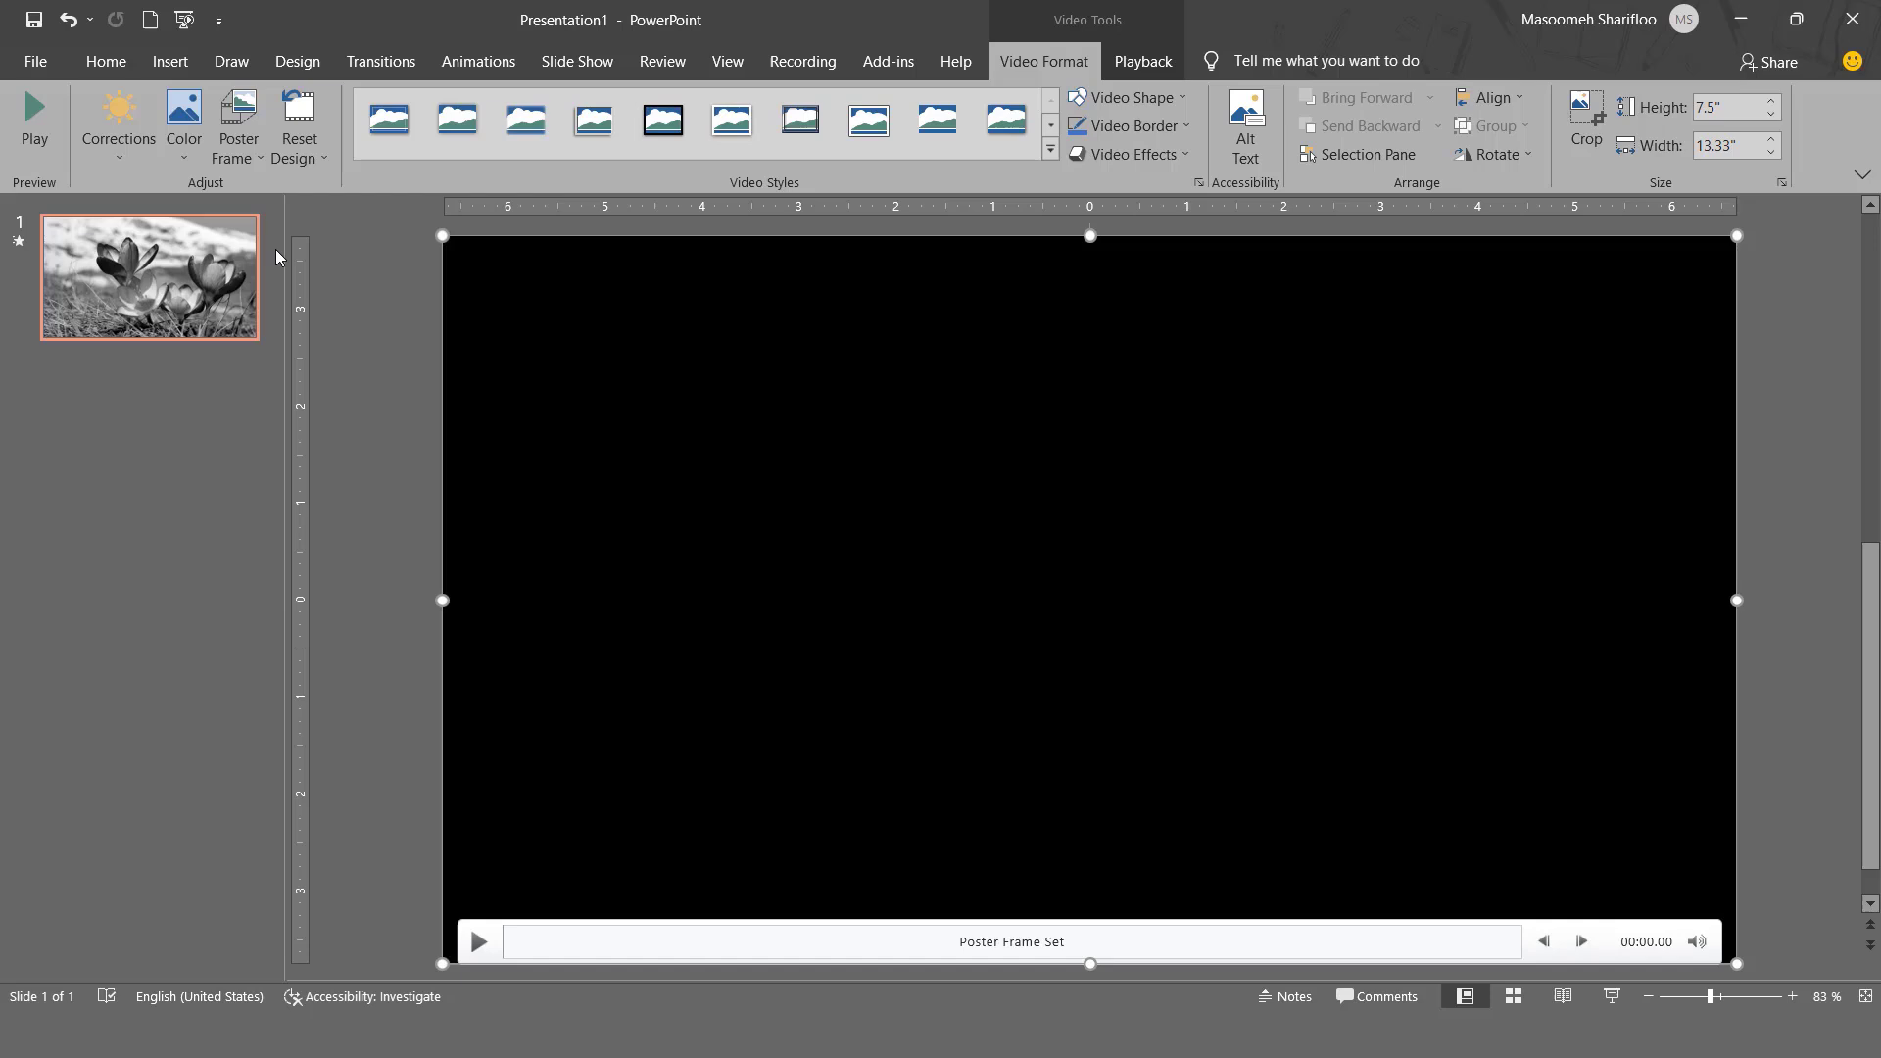
- Reset the video's design and play the clip to check its colors, pausing it when done
click(317, 158)
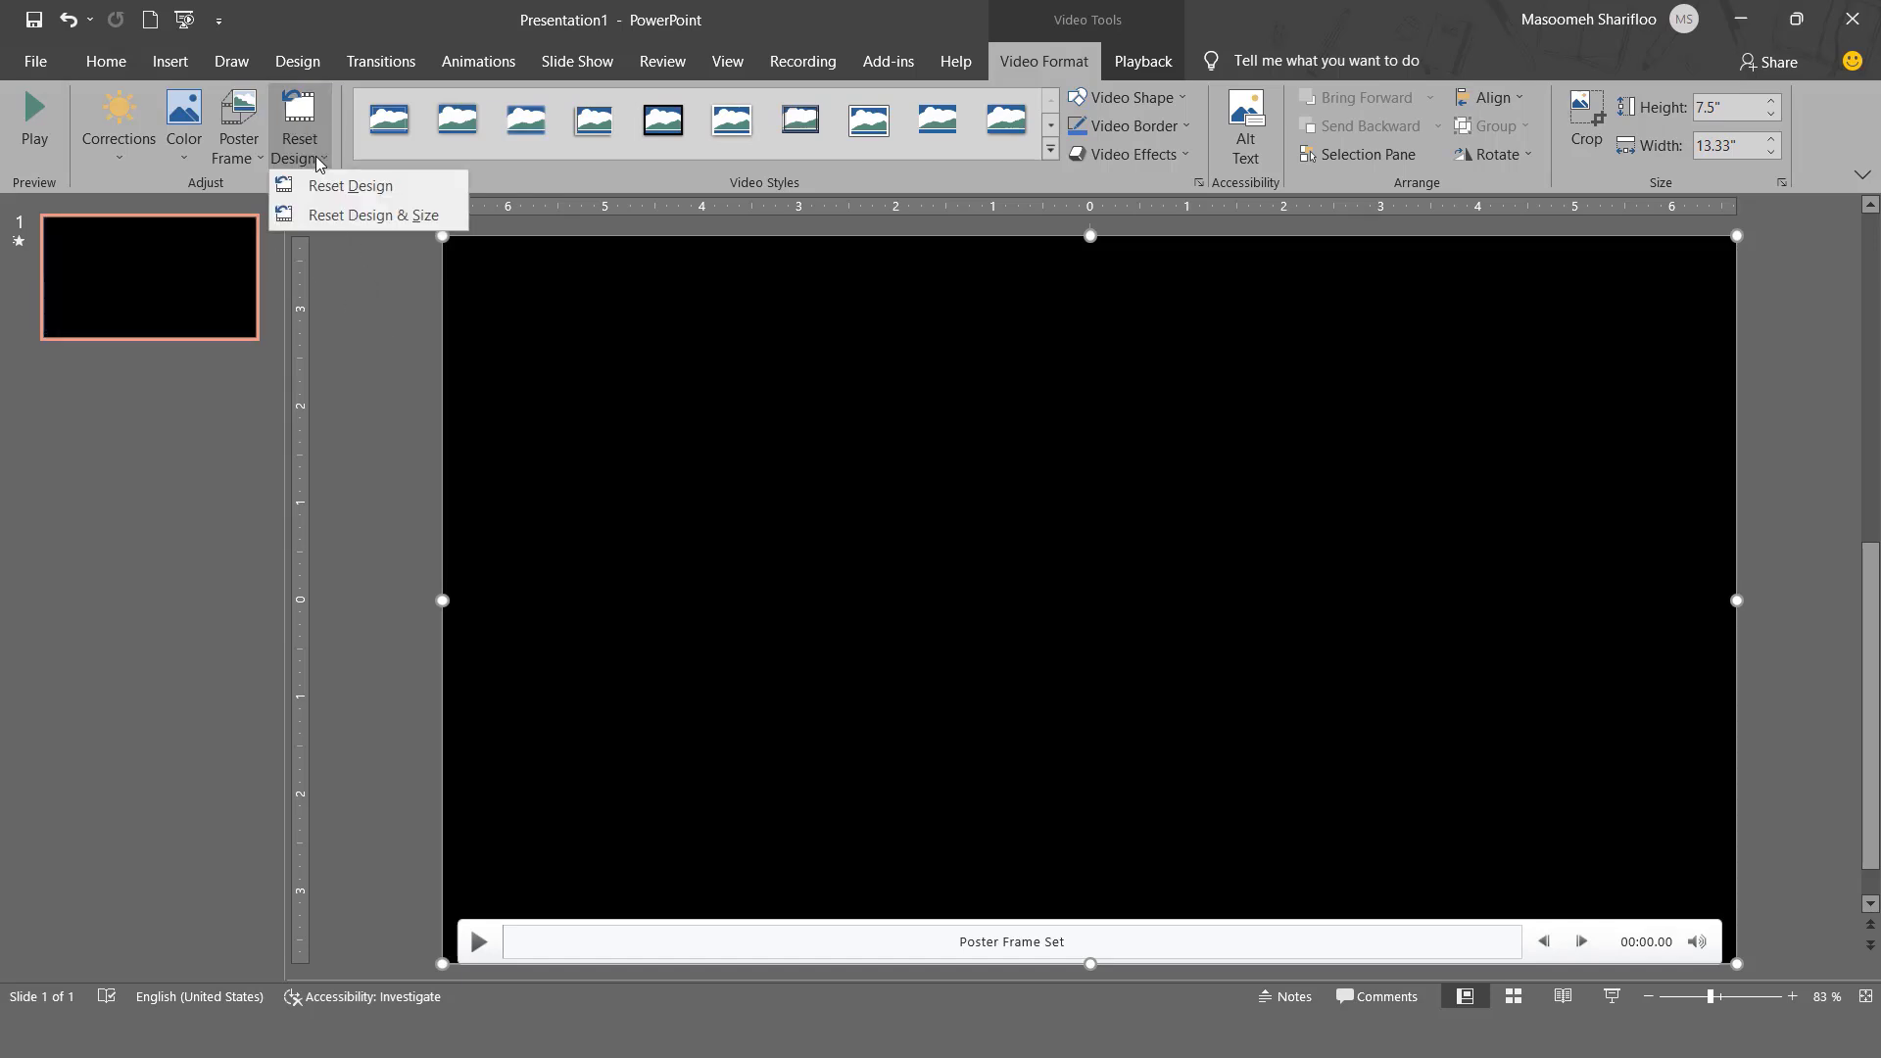
click(378, 192)
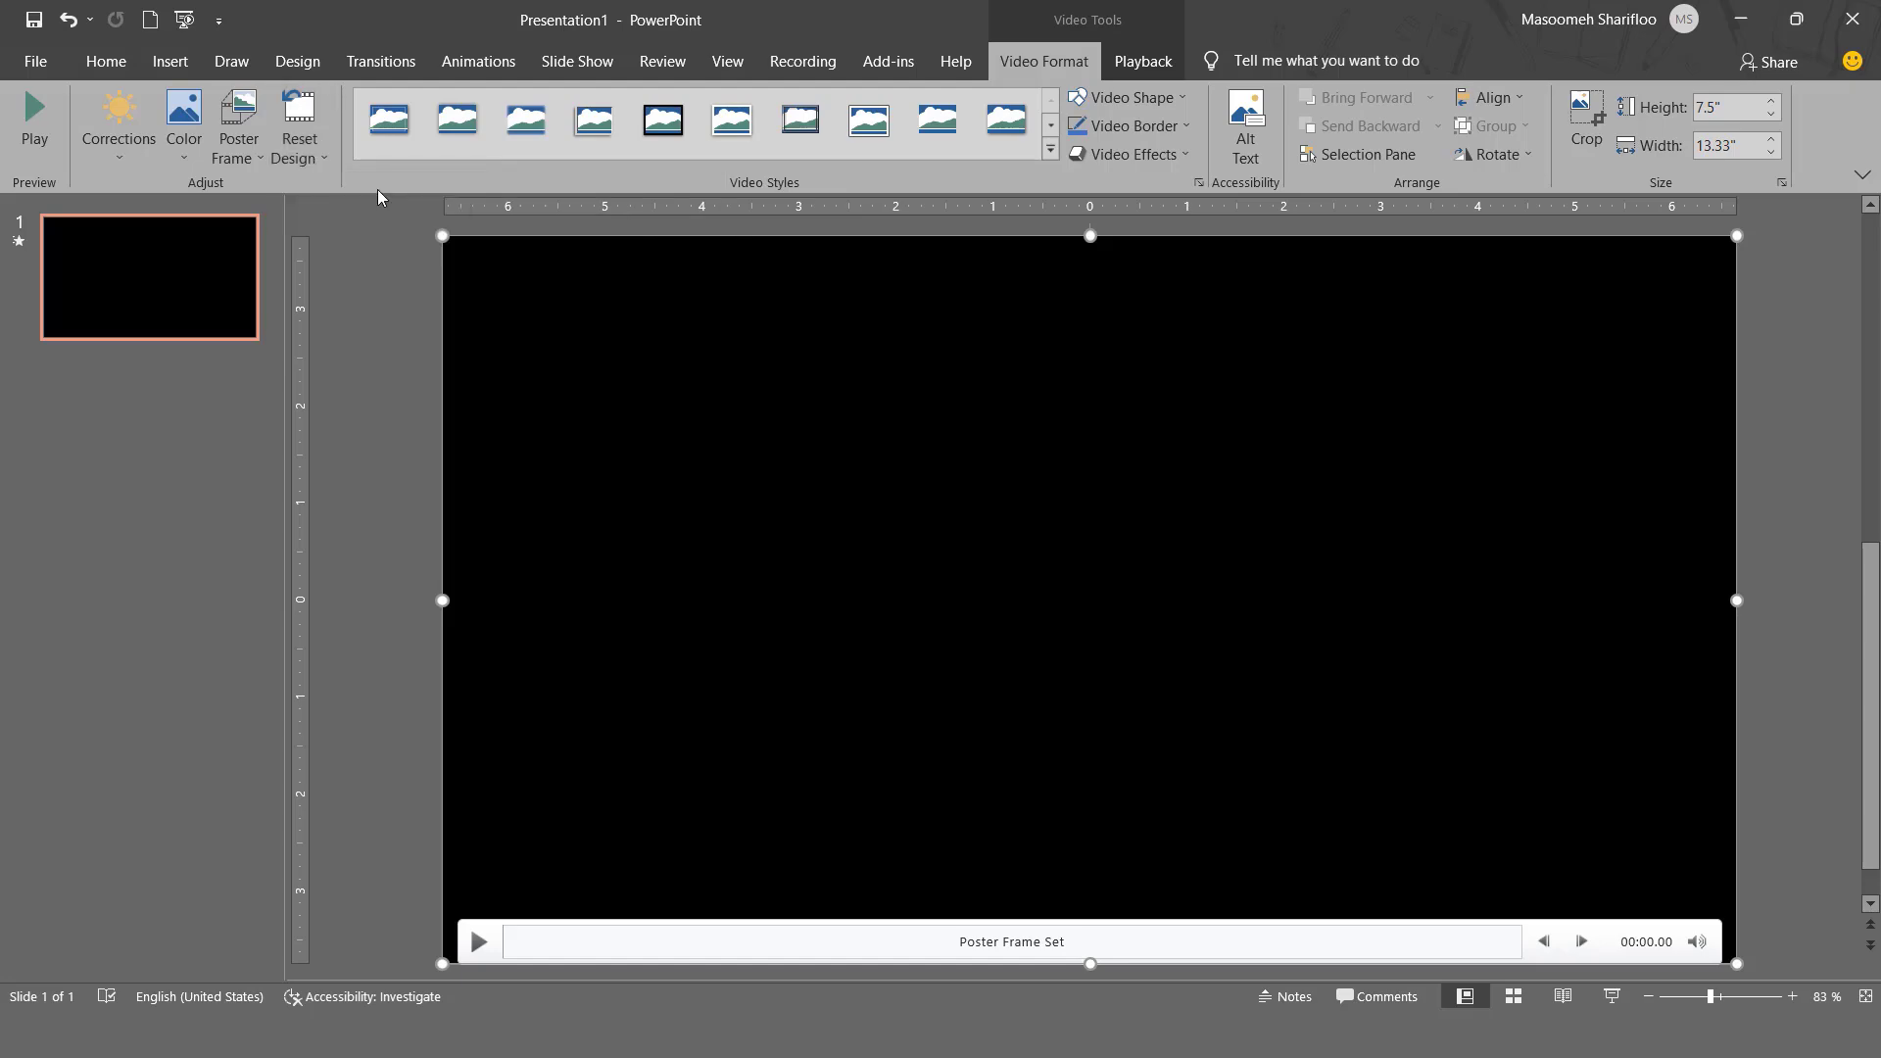
click(477, 942)
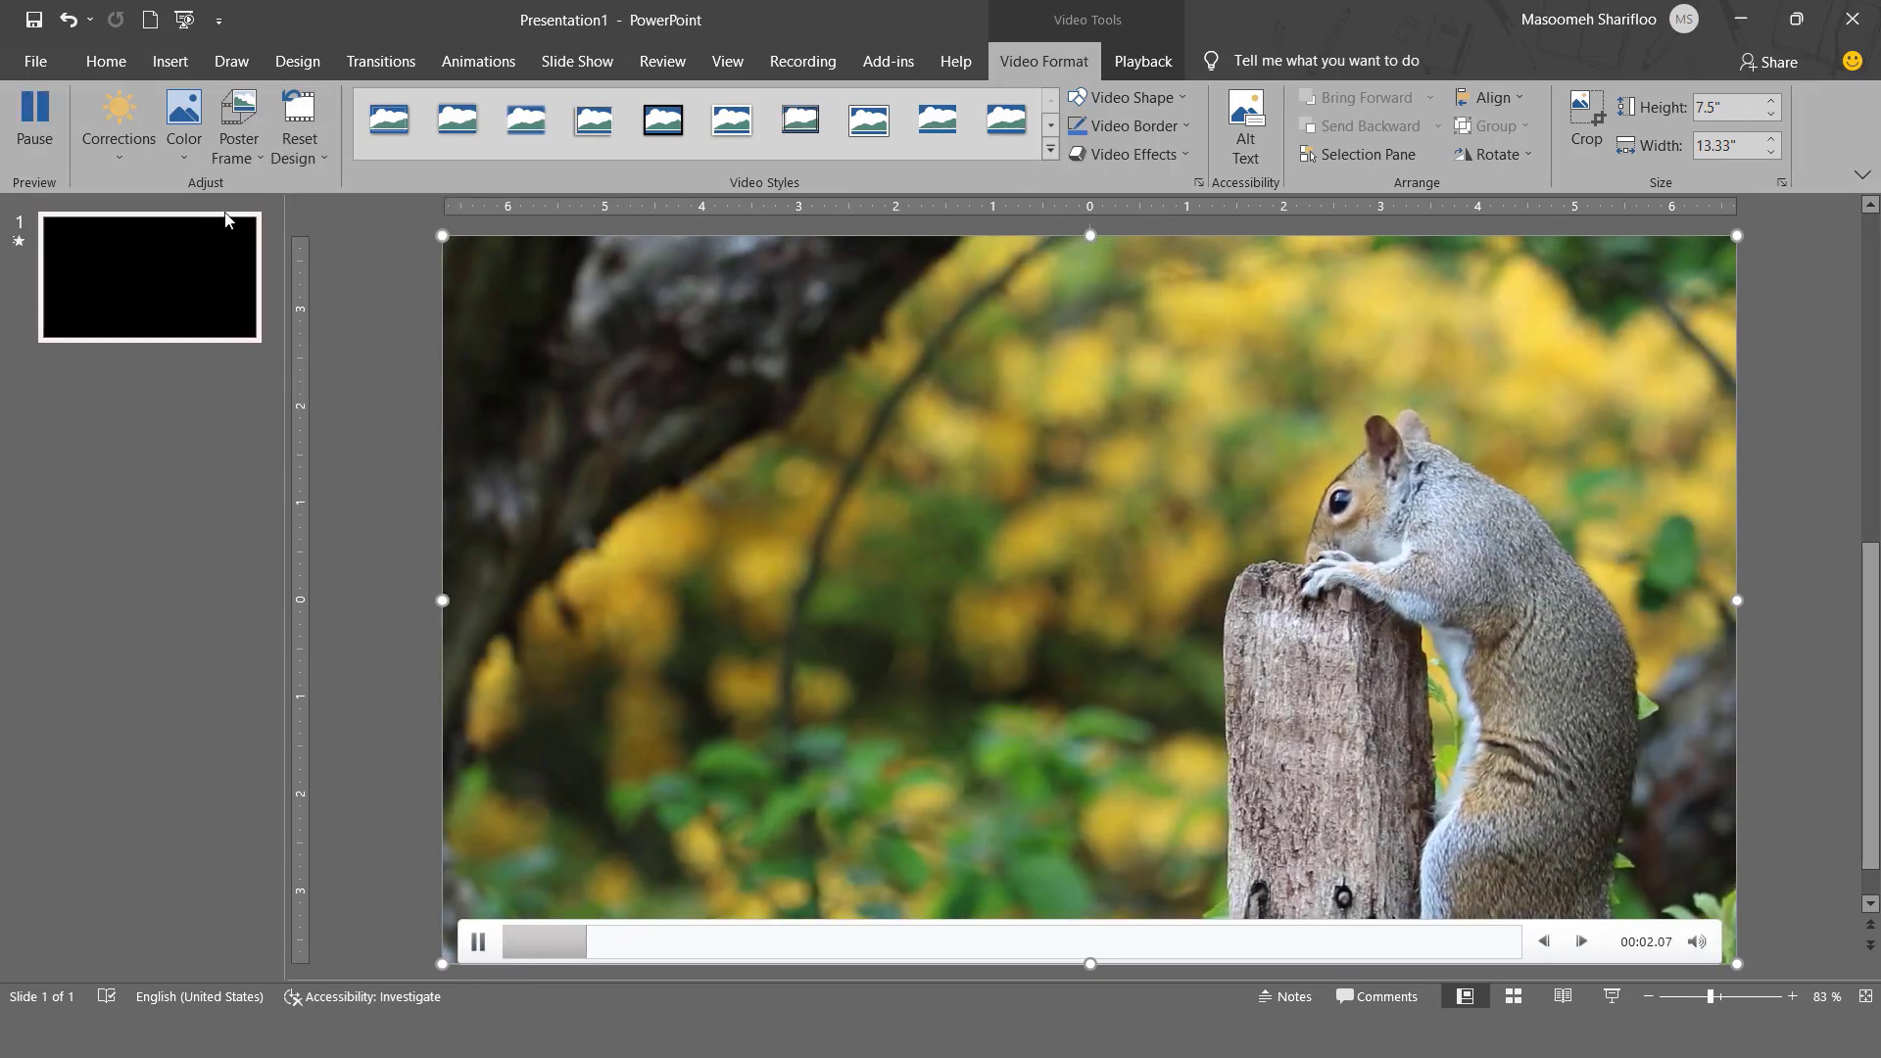
click(196, 158)
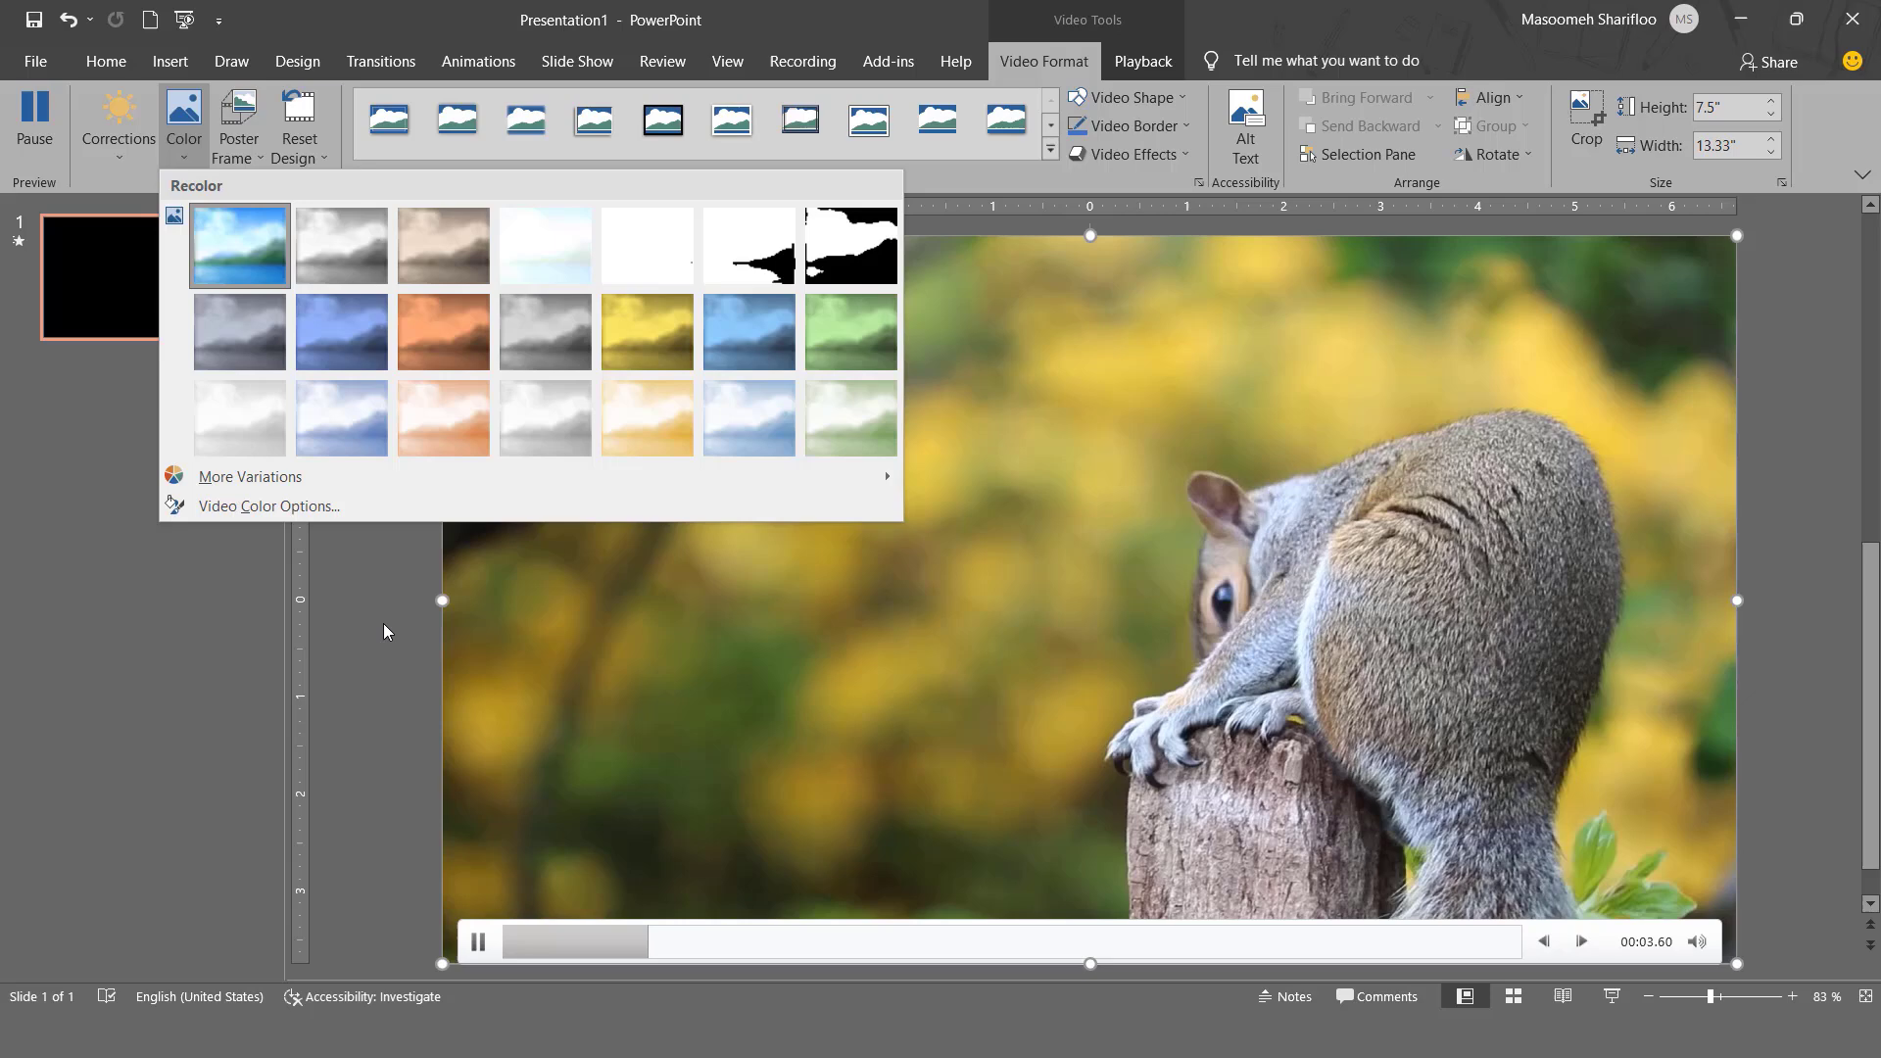
click(385, 629)
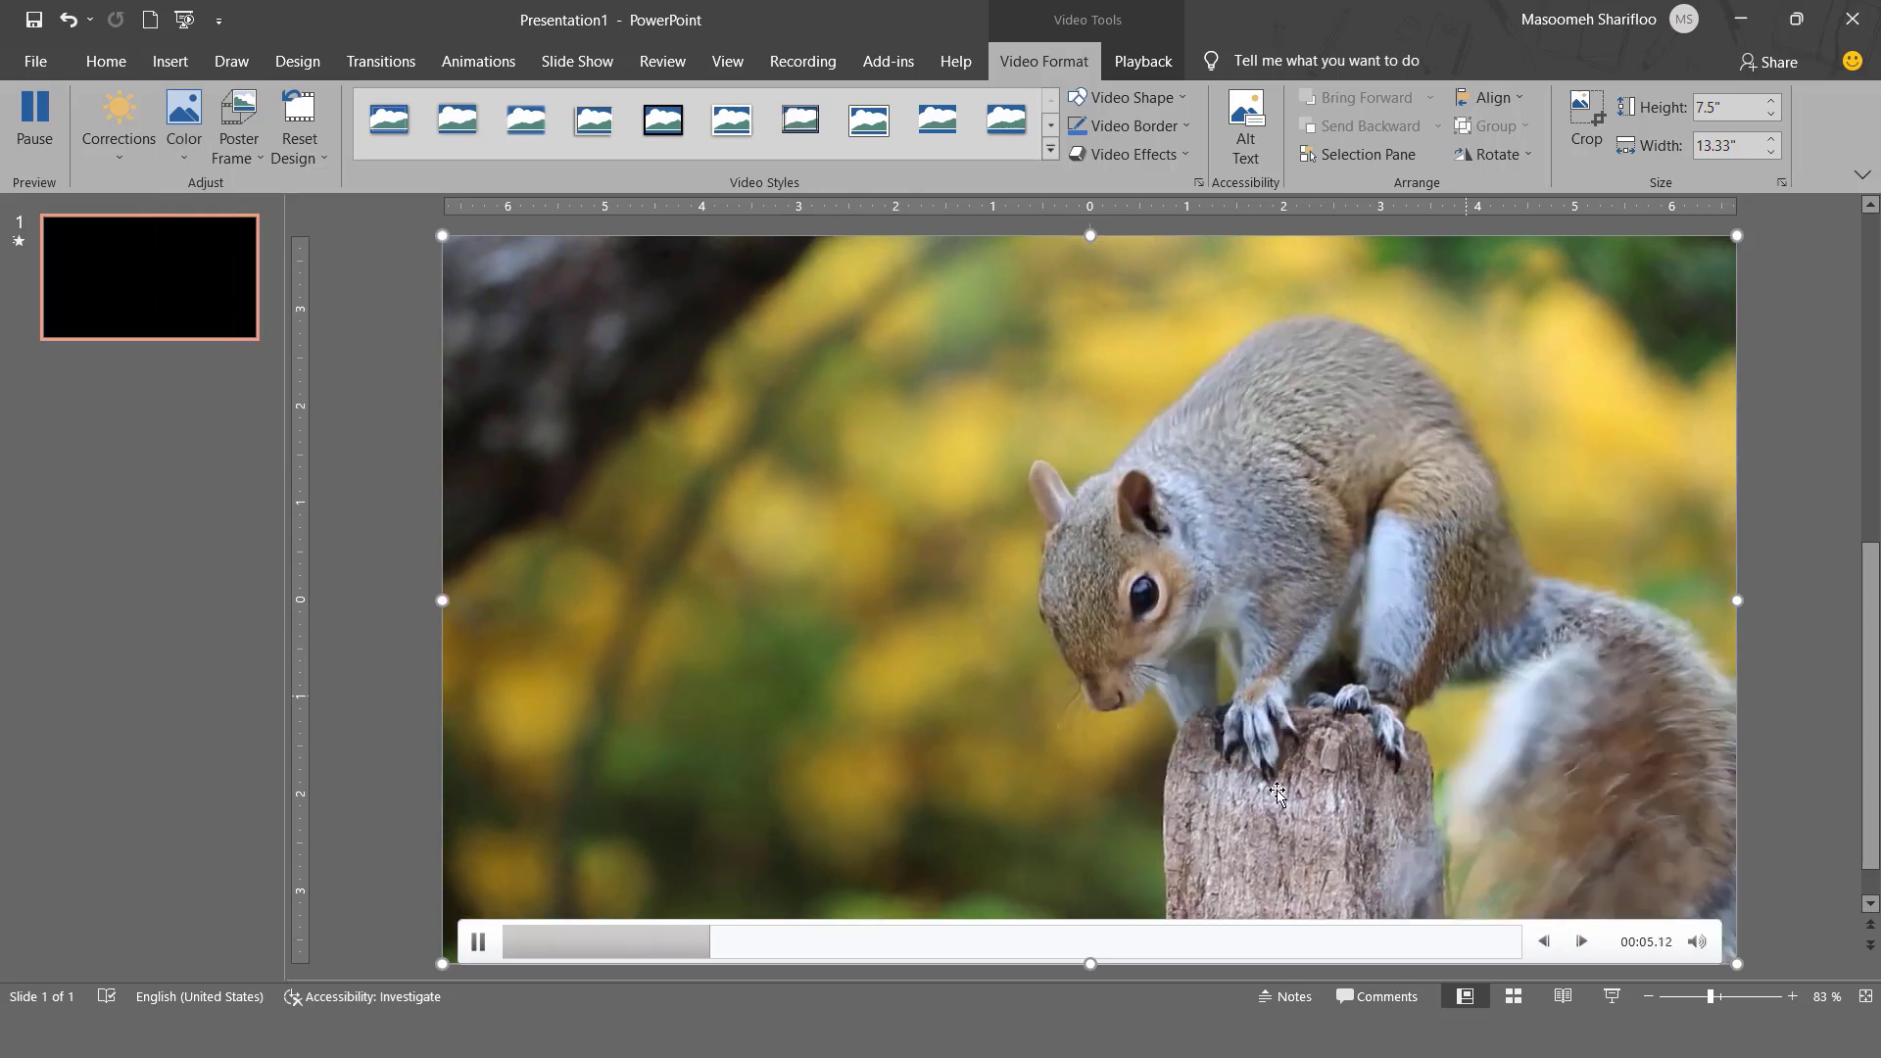
click(479, 946)
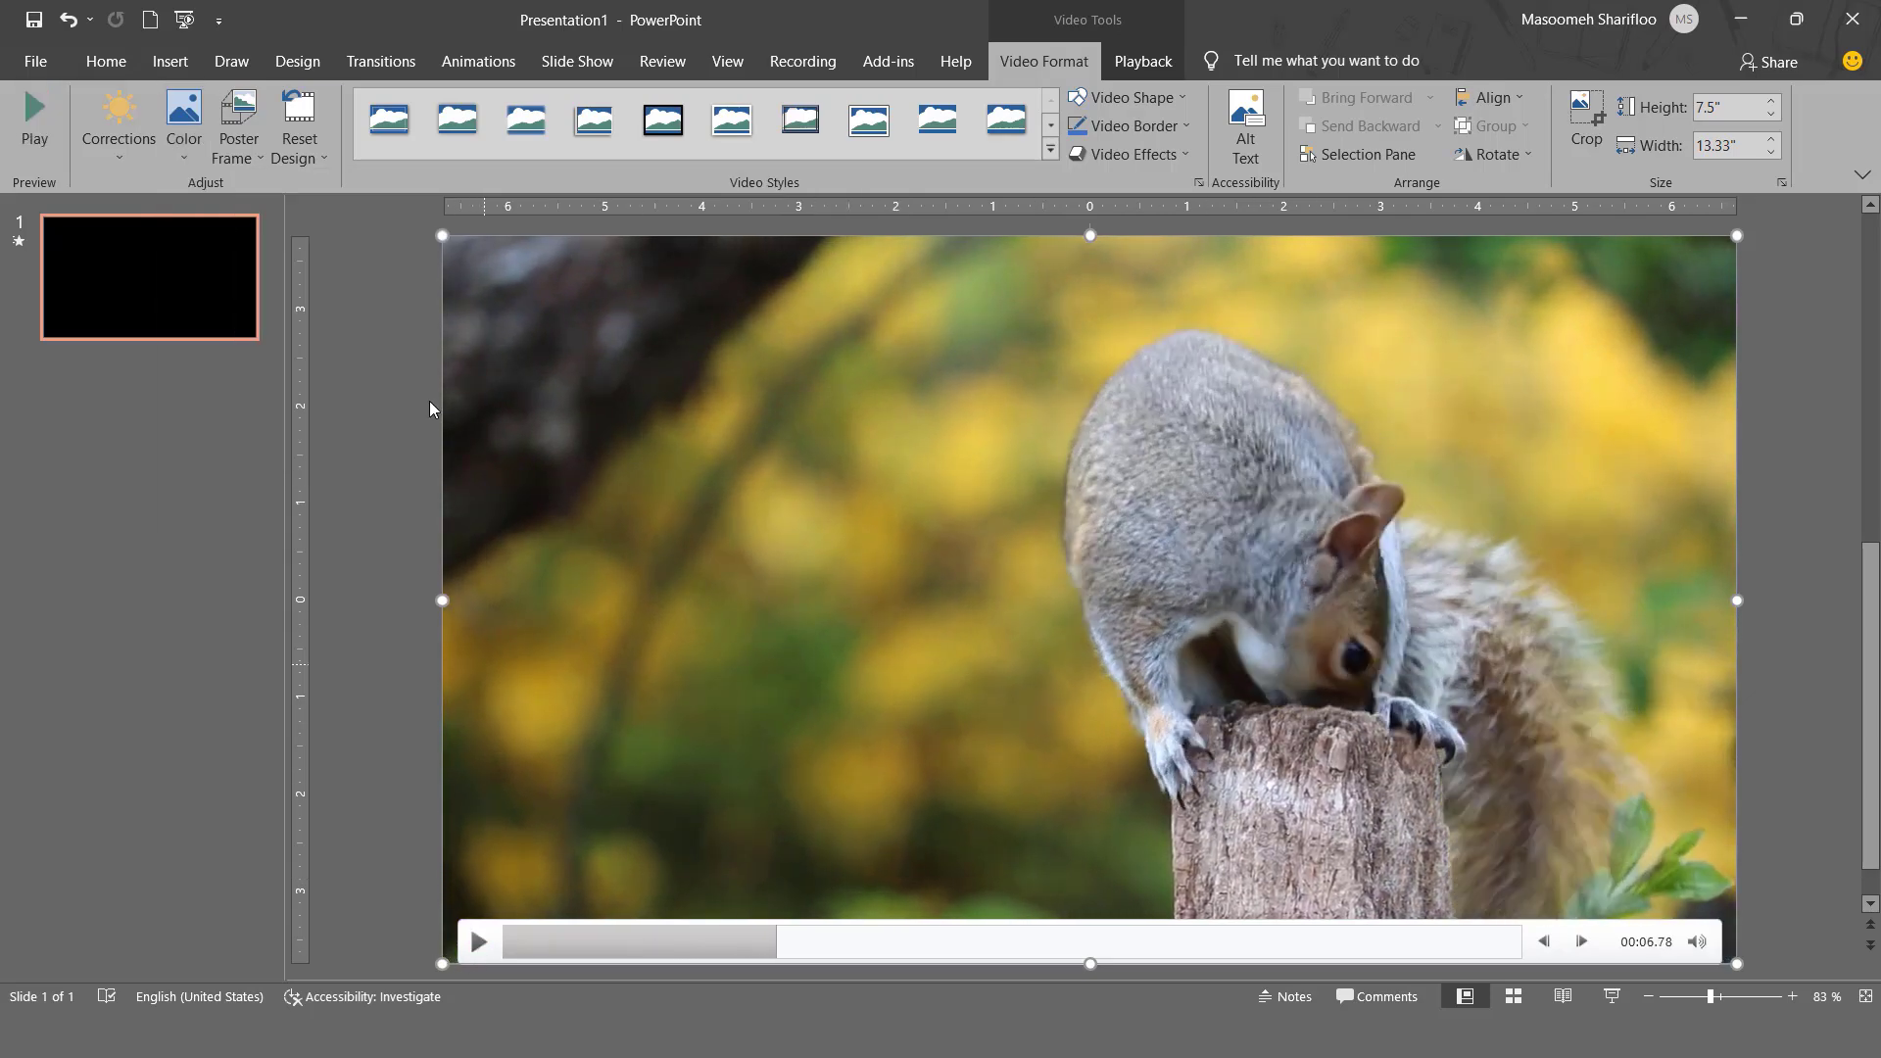
- Apply the soft-edged oval style from the Moderate video styles, and replace it with the Moderate rounded-corner rectangle style
click(1050, 150)
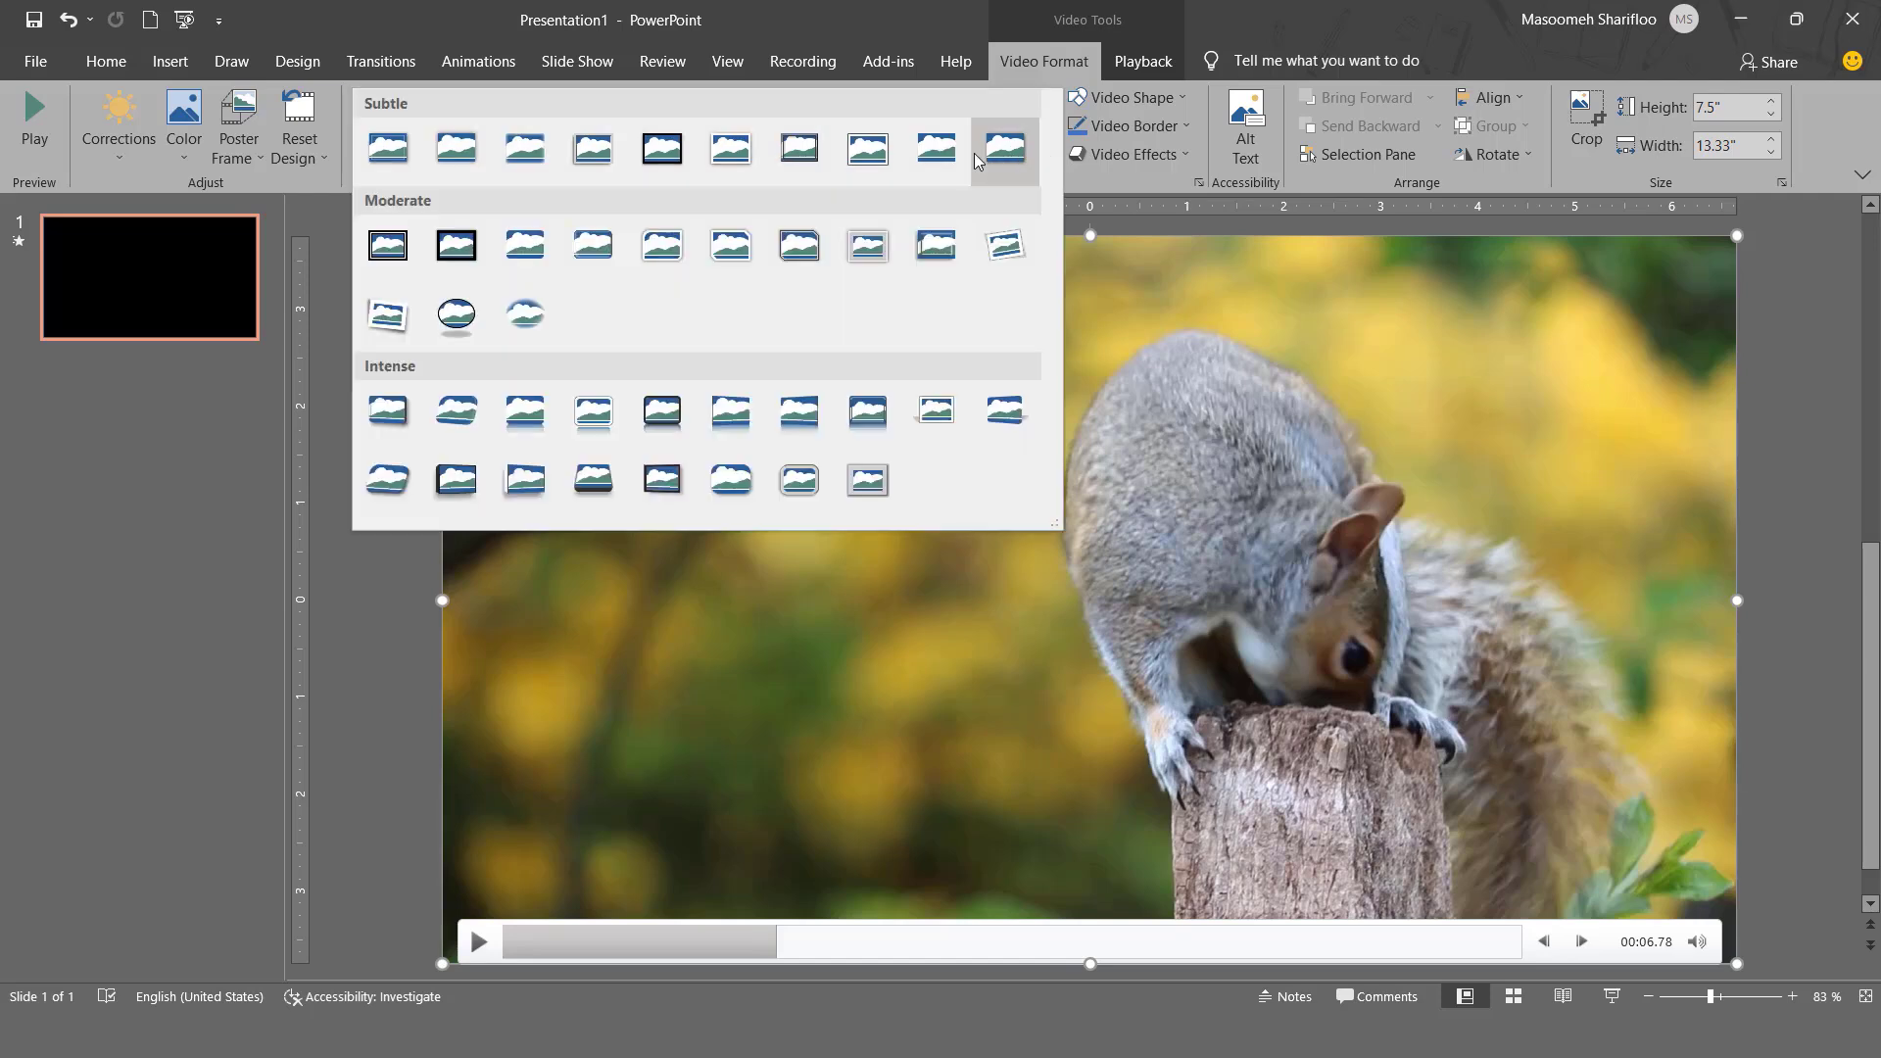
click(521, 326)
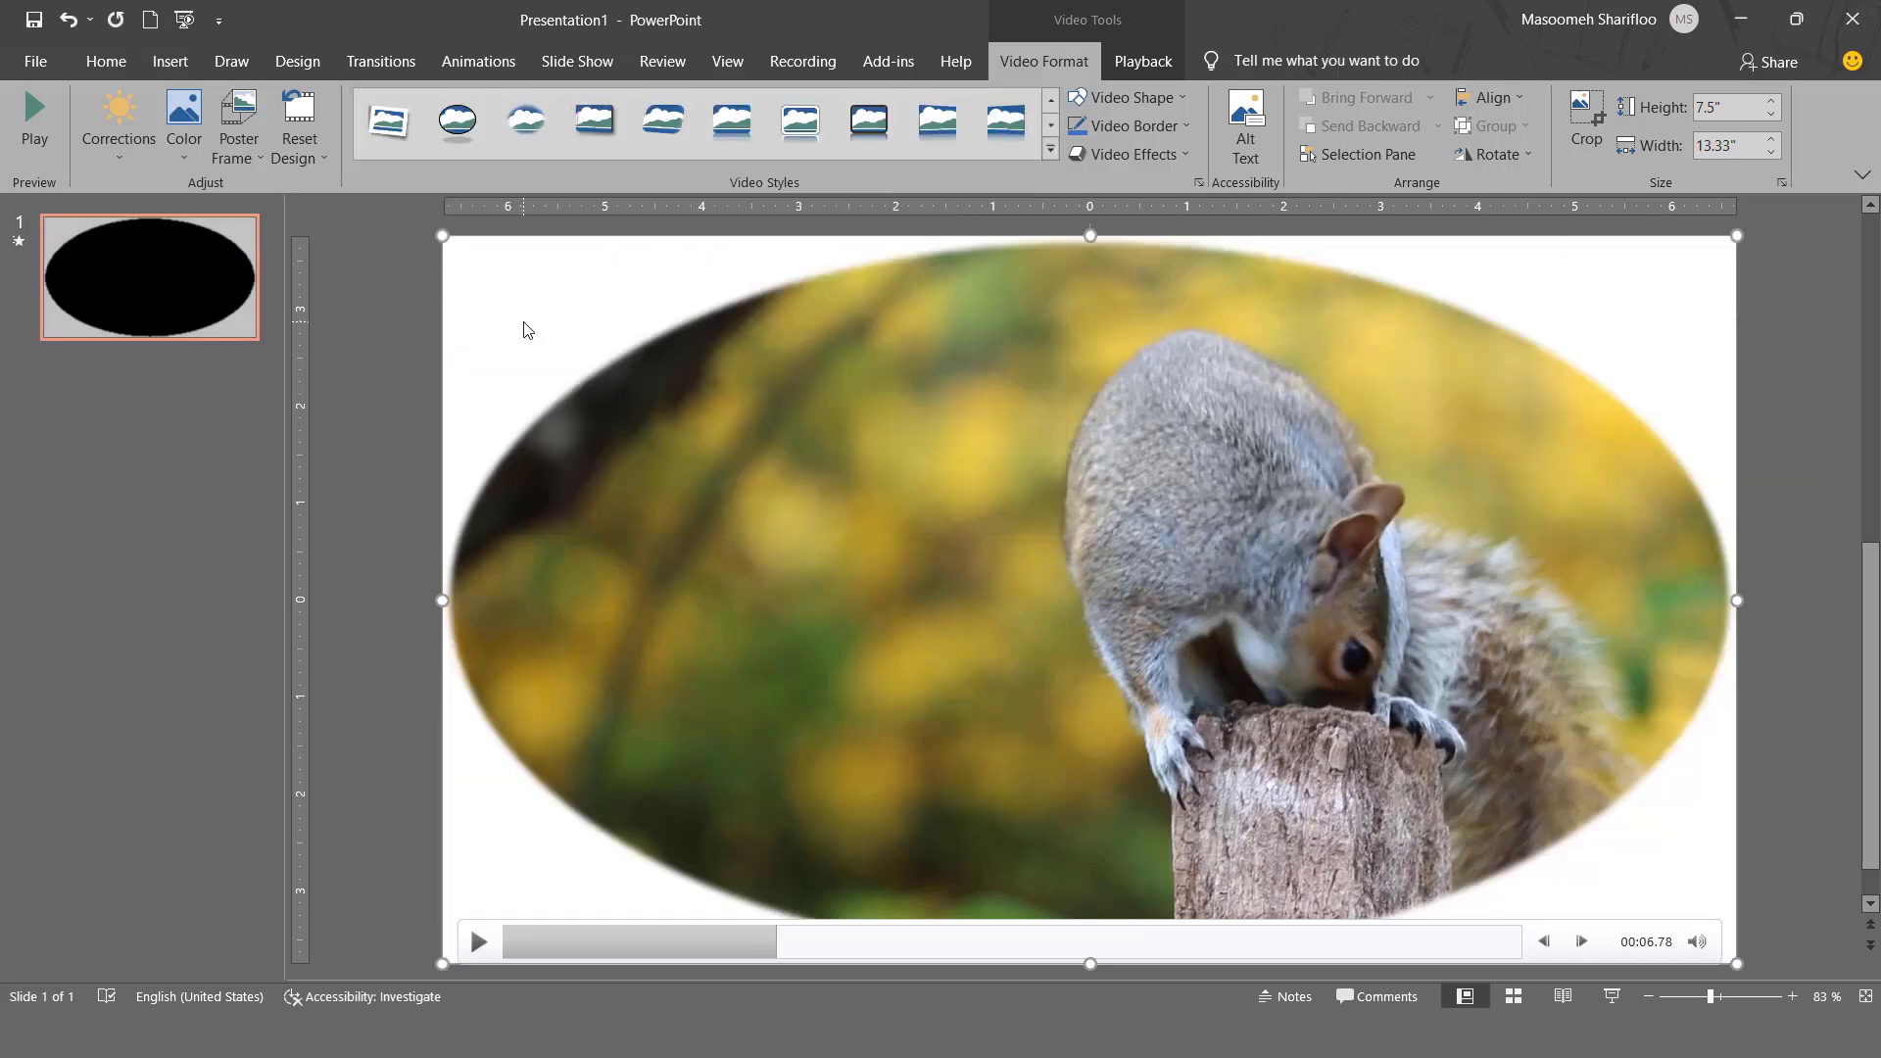
click(1049, 150)
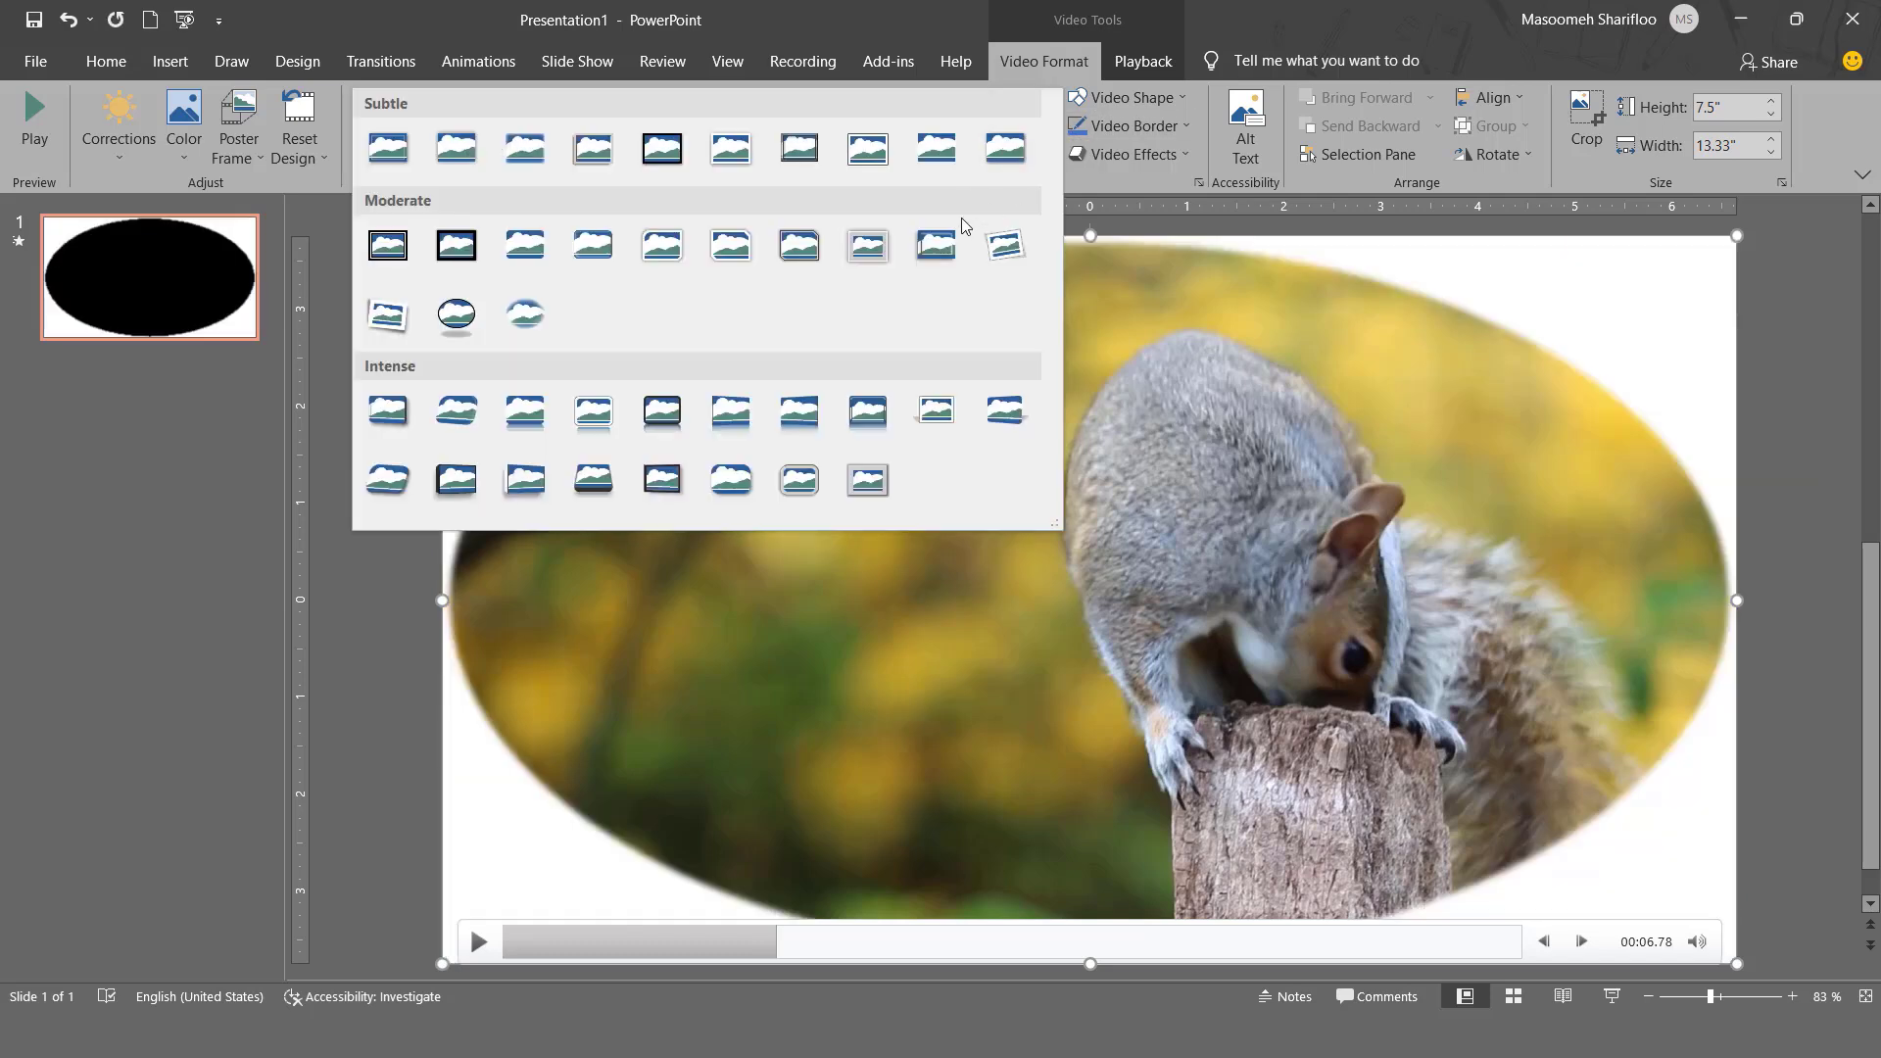
click(525, 245)
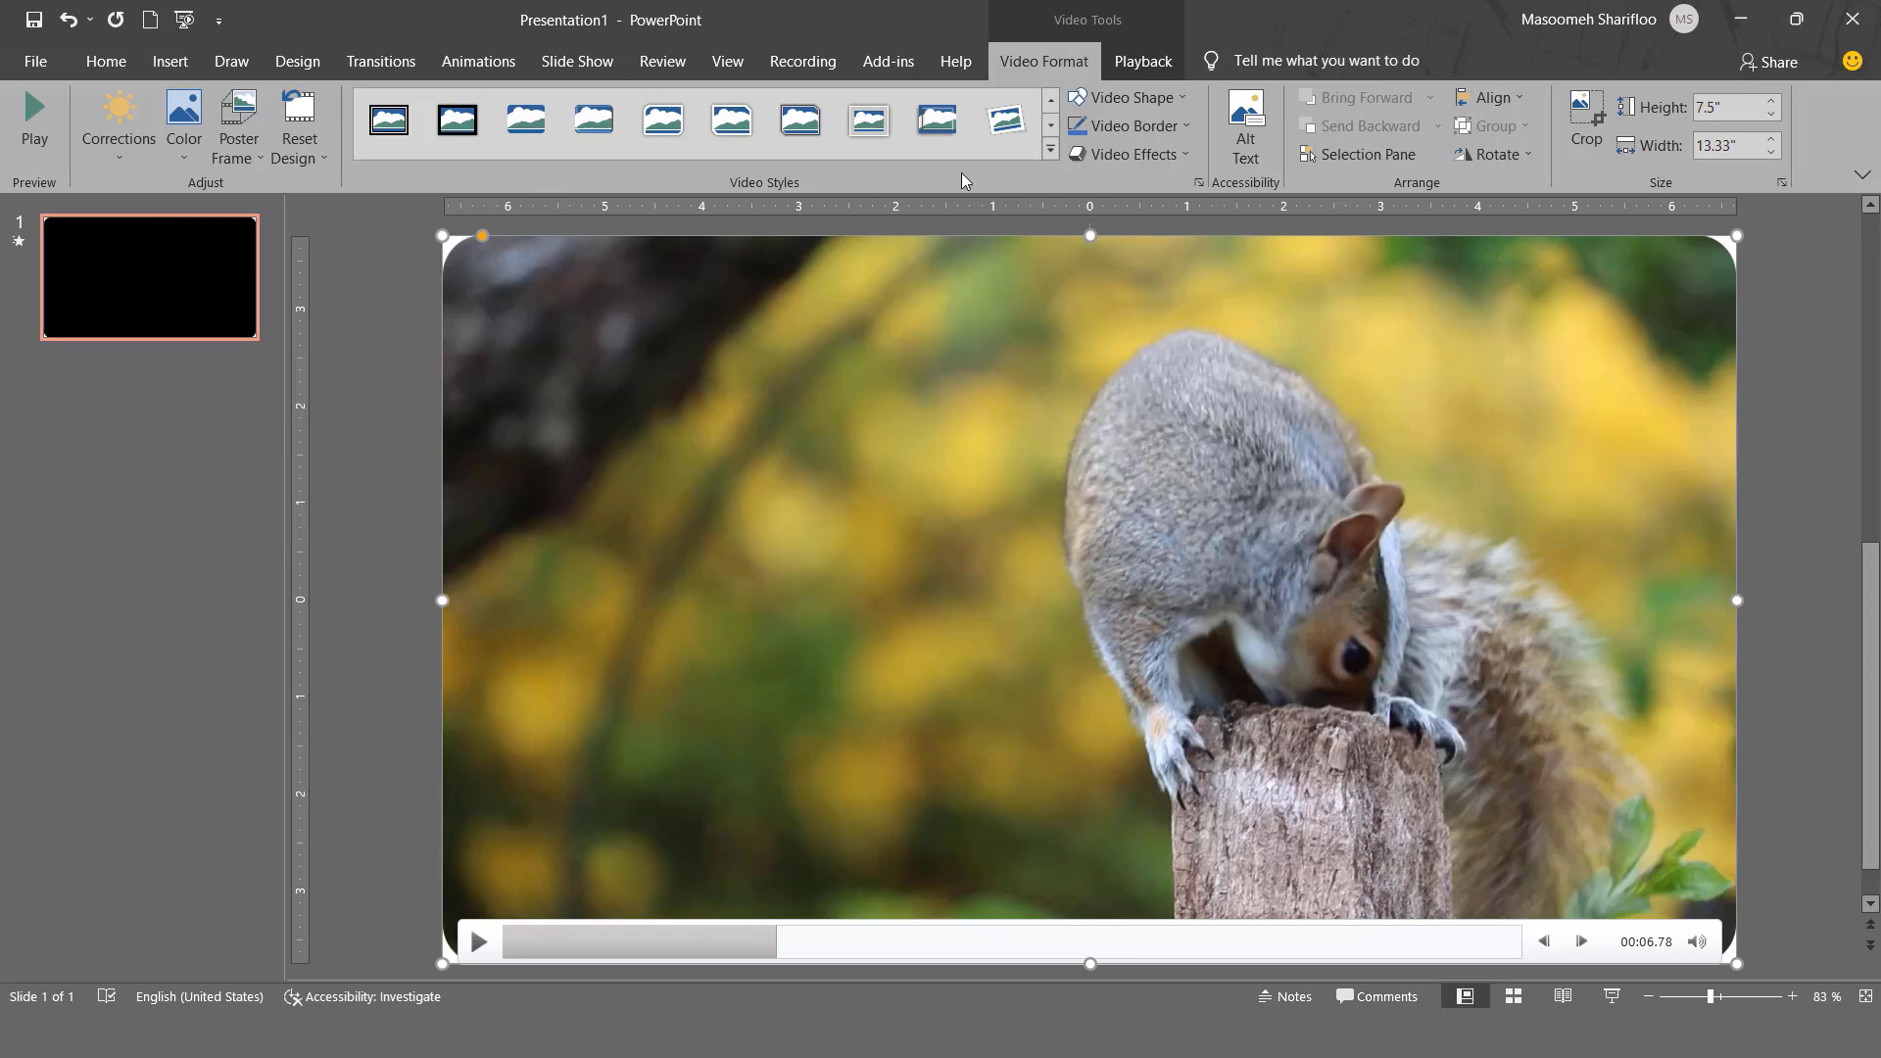
- View the available video shapes without choosing one, and reset the video's design to remove the rounded-corner style
click(1147, 98)
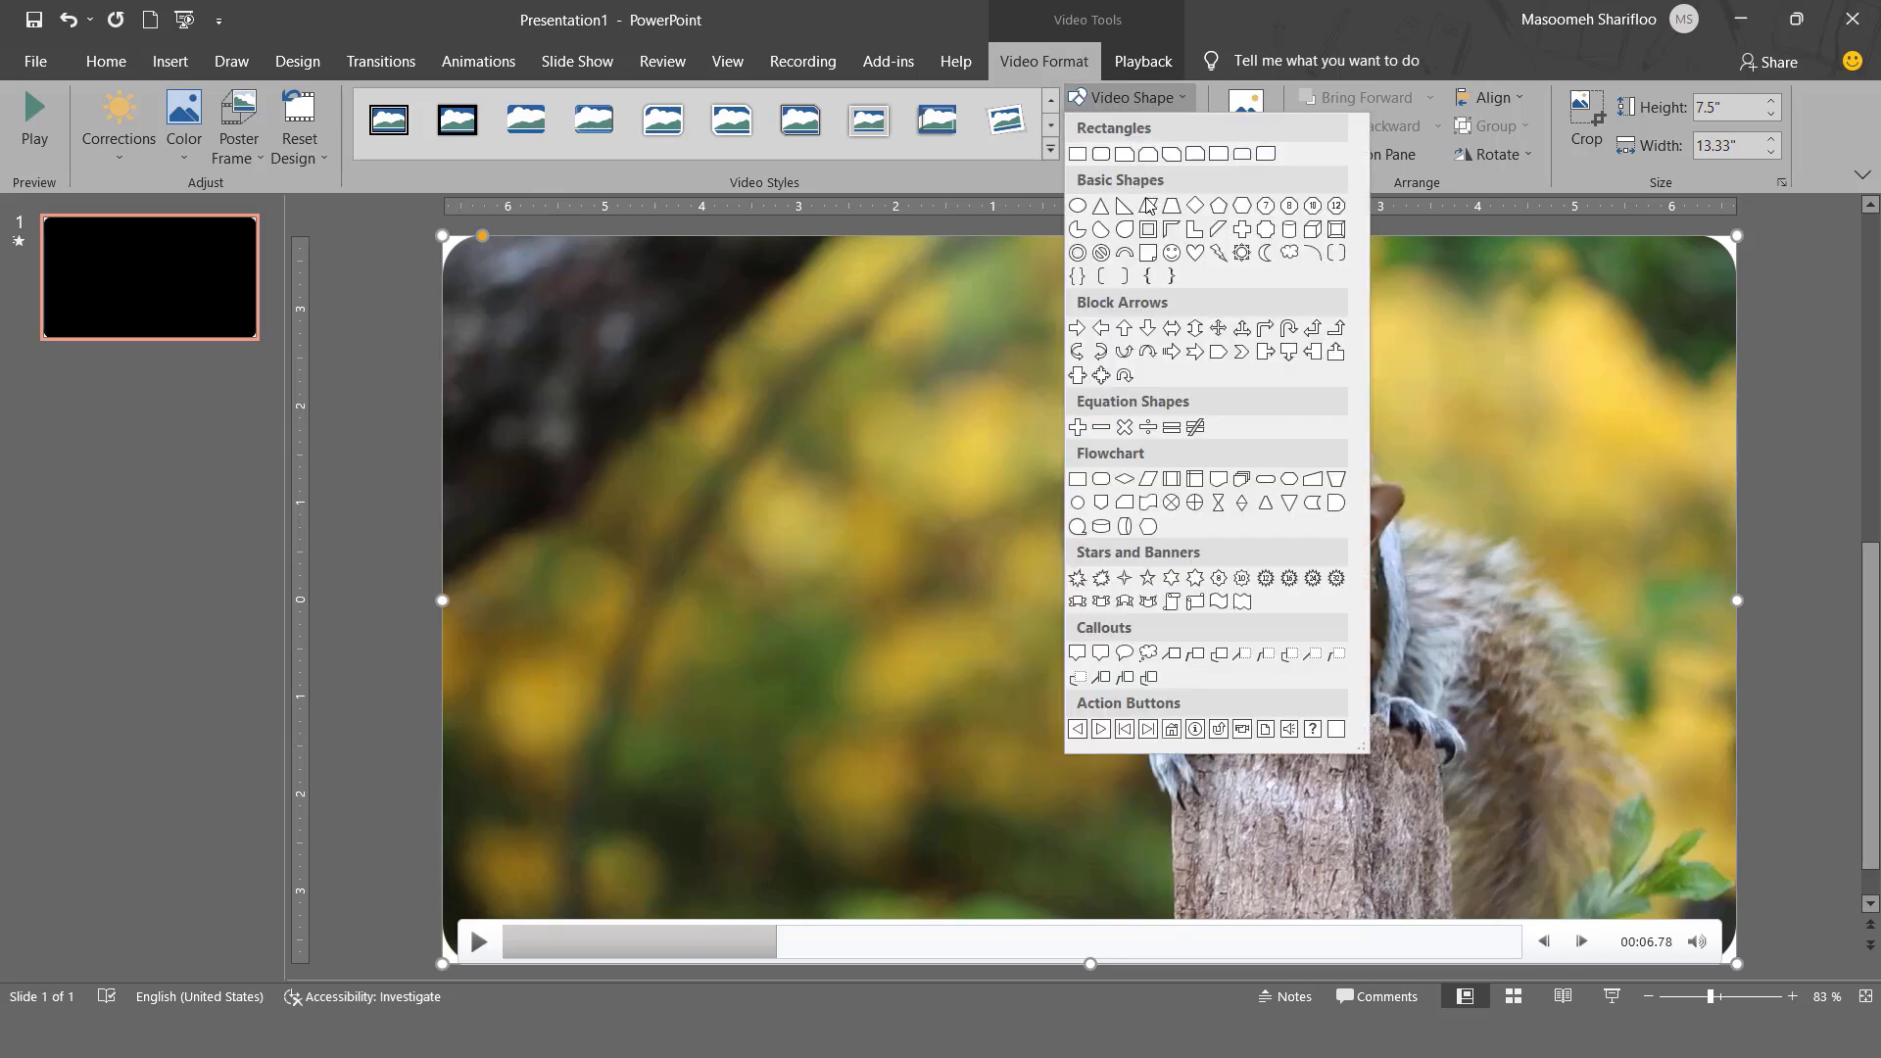
click(1132, 98)
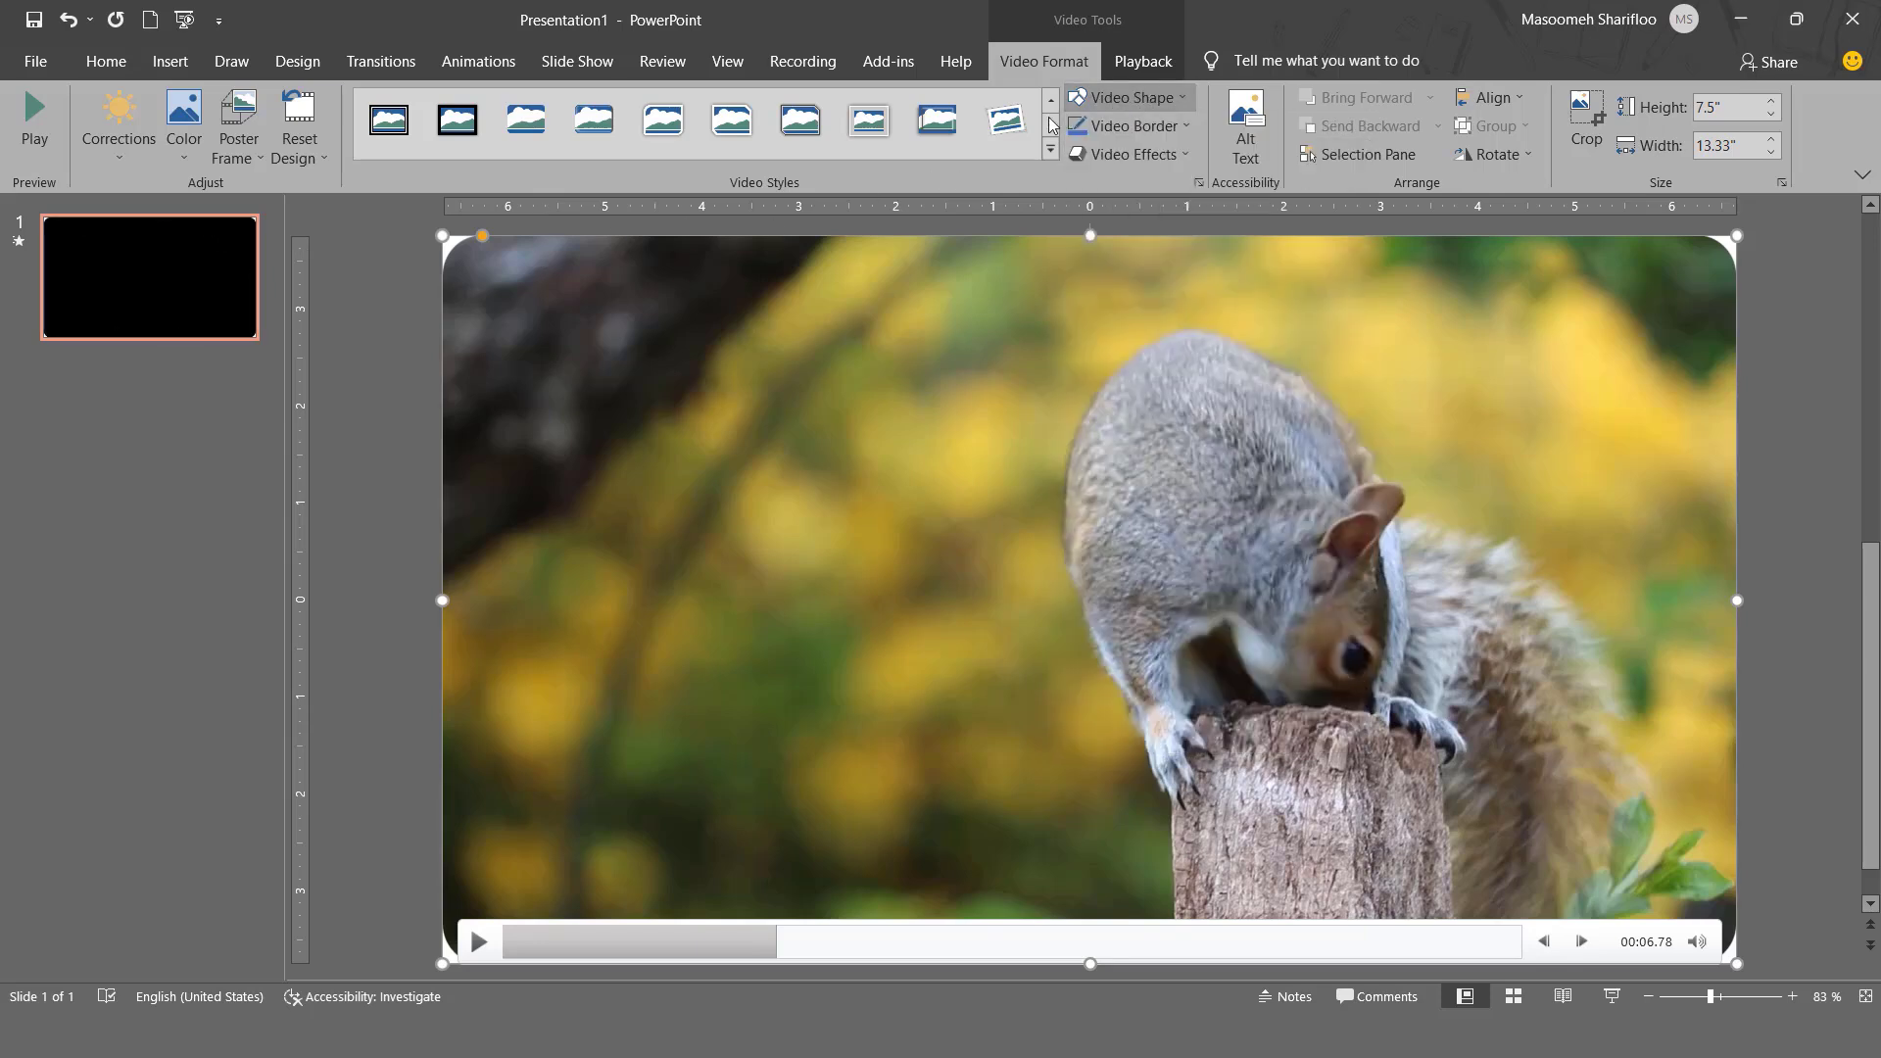
click(299, 152)
click(317, 190)
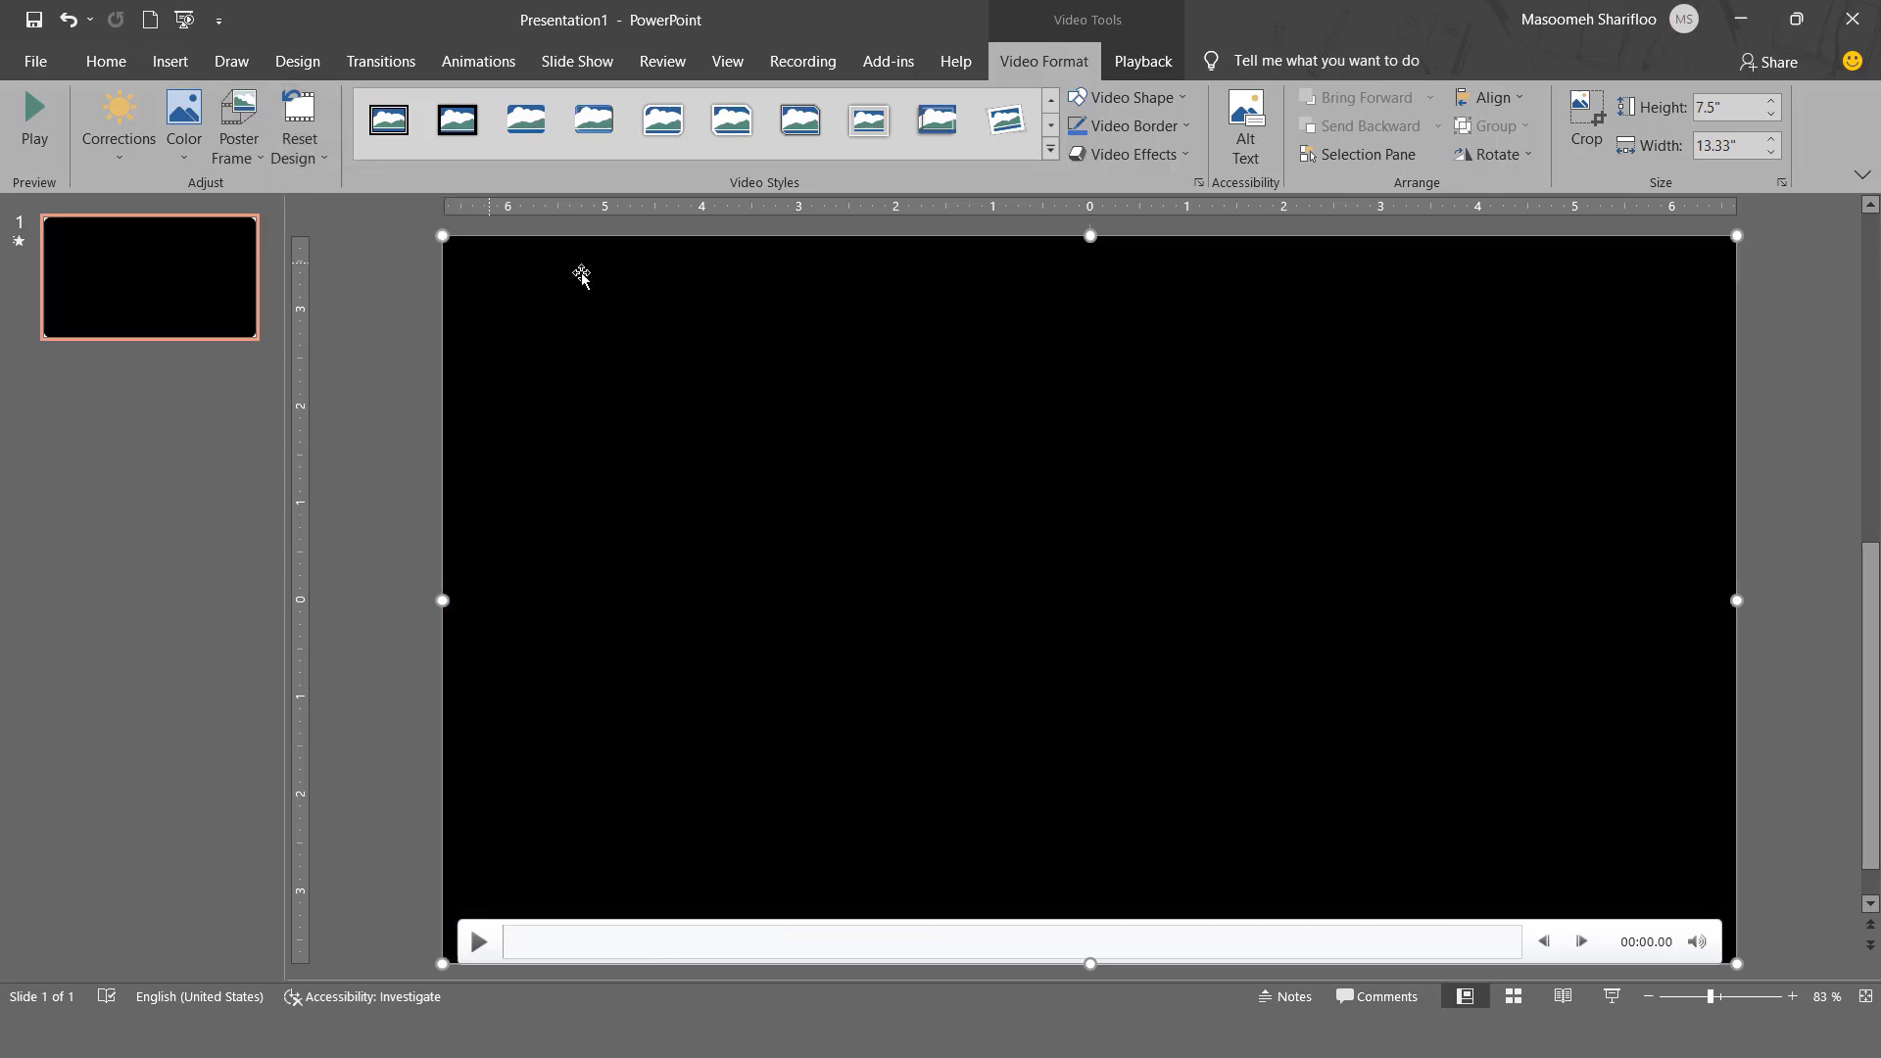
- Change the video's shape to a cloud, preview it by playing the clip, and switch the shape to the pentagon block arrow
click(954, 941)
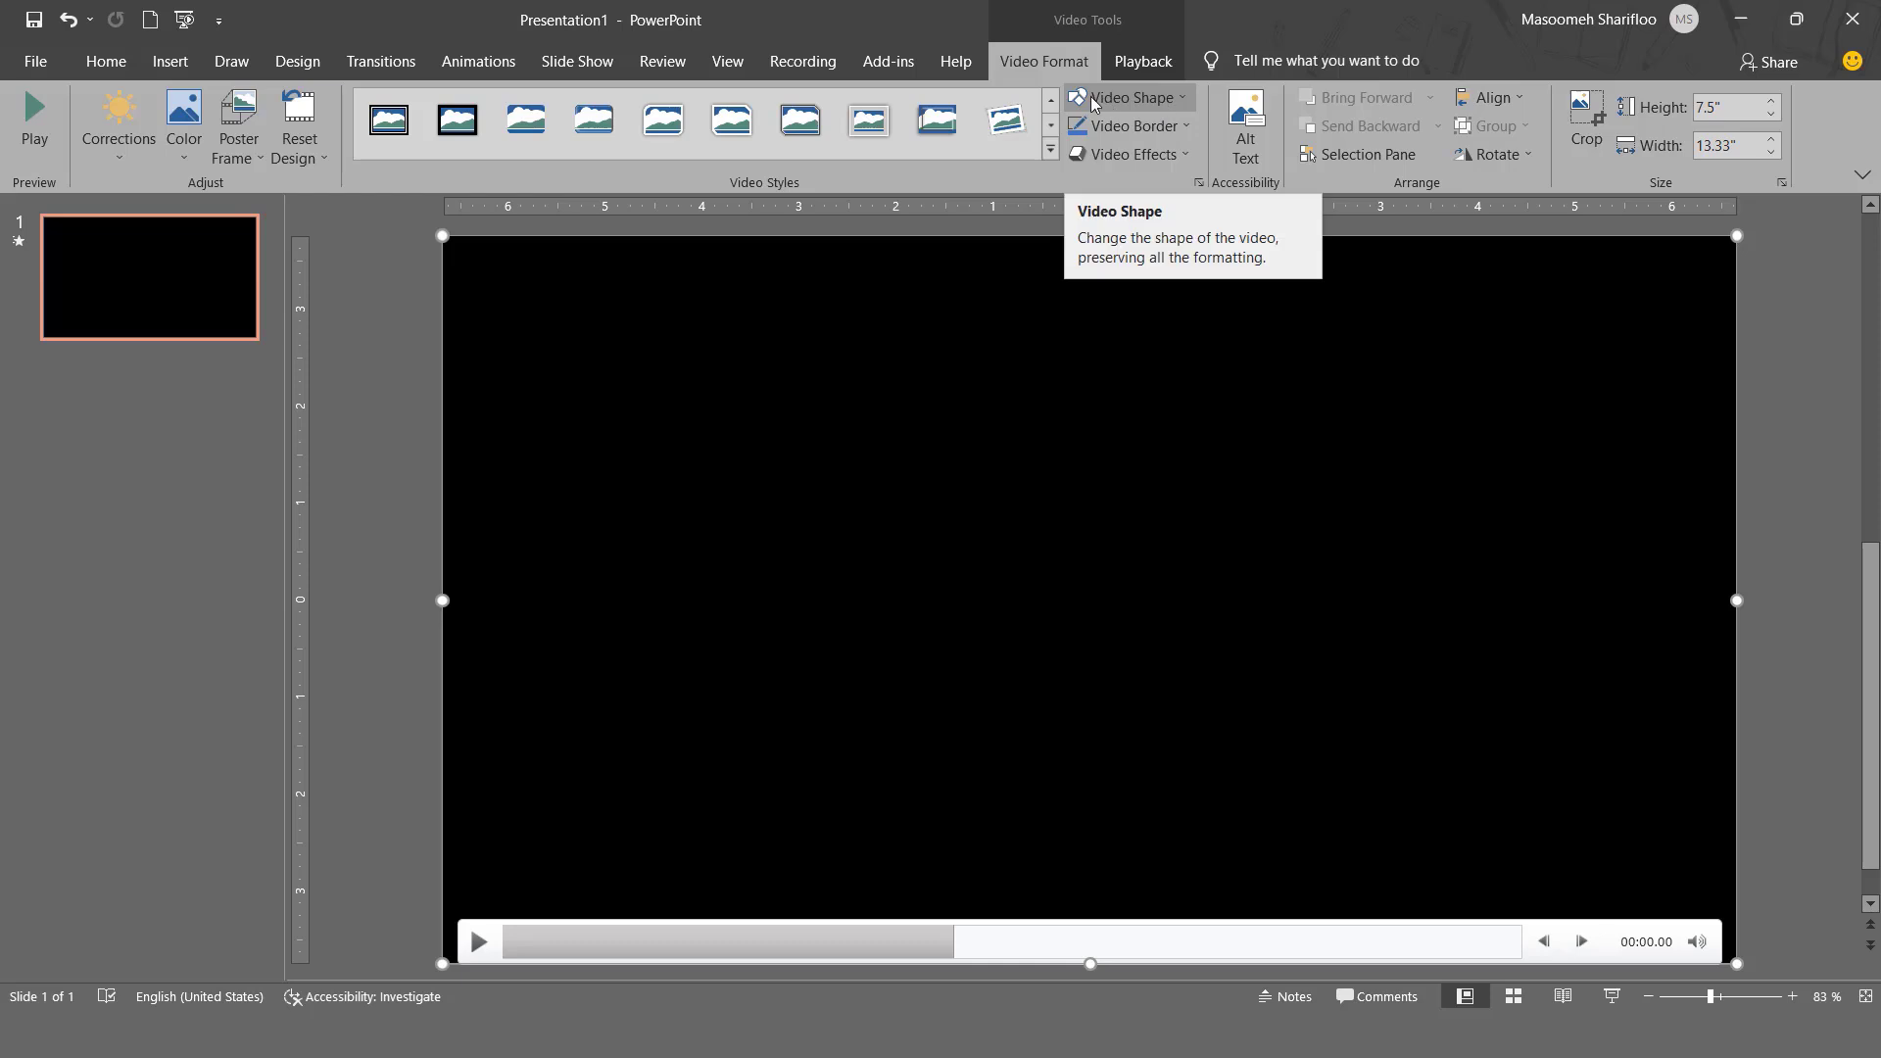
click(1136, 96)
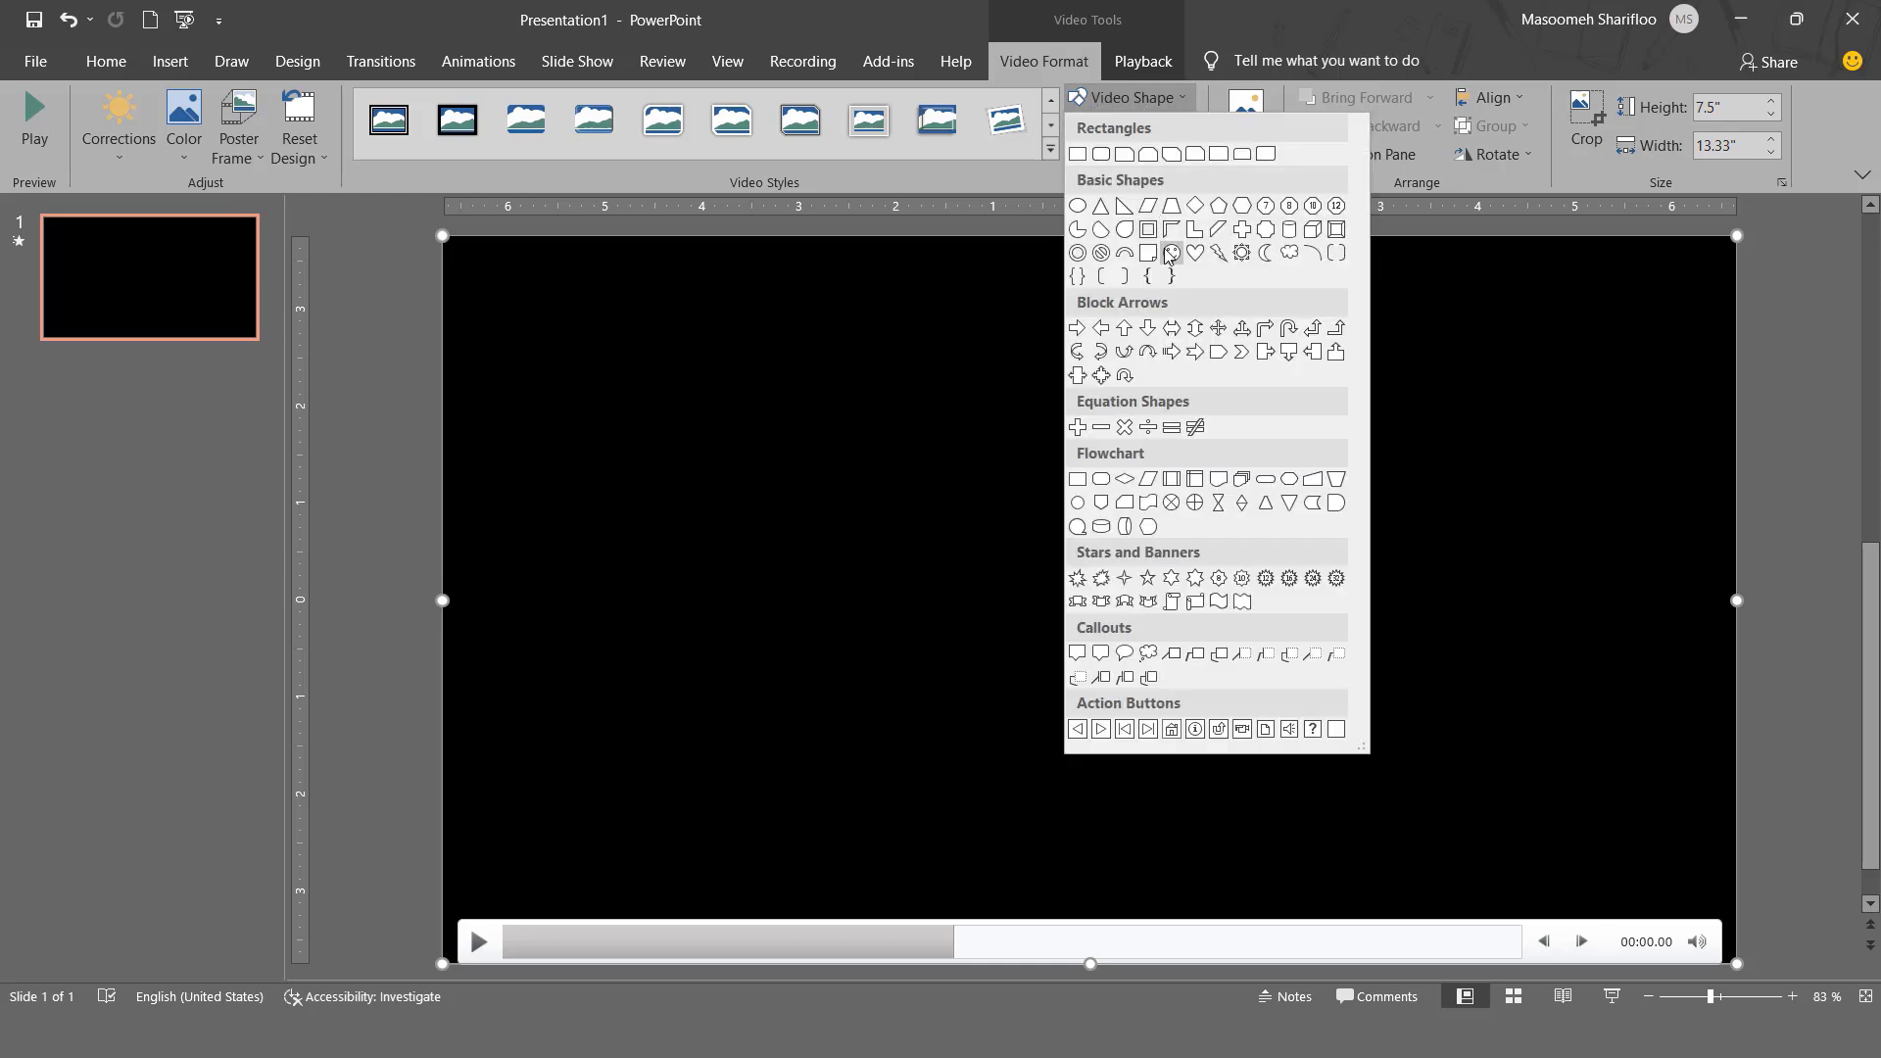
click(1289, 252)
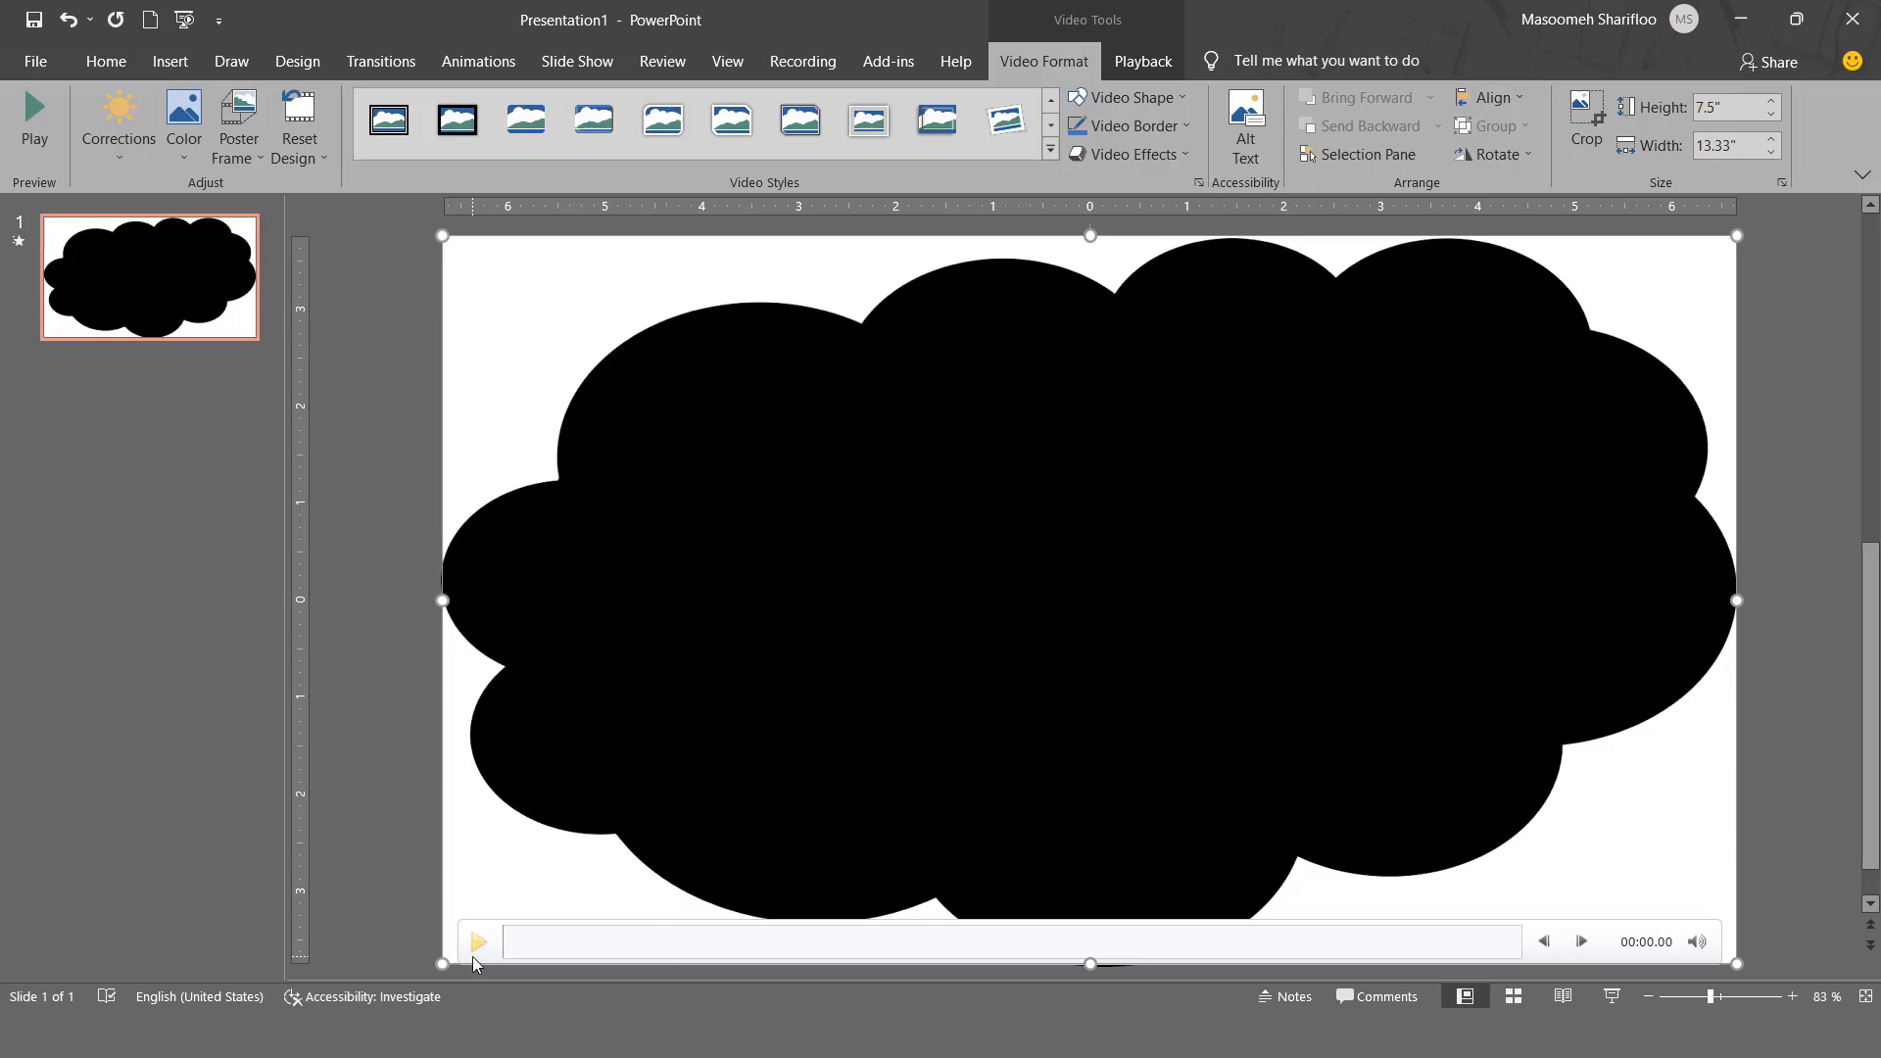
click(478, 942)
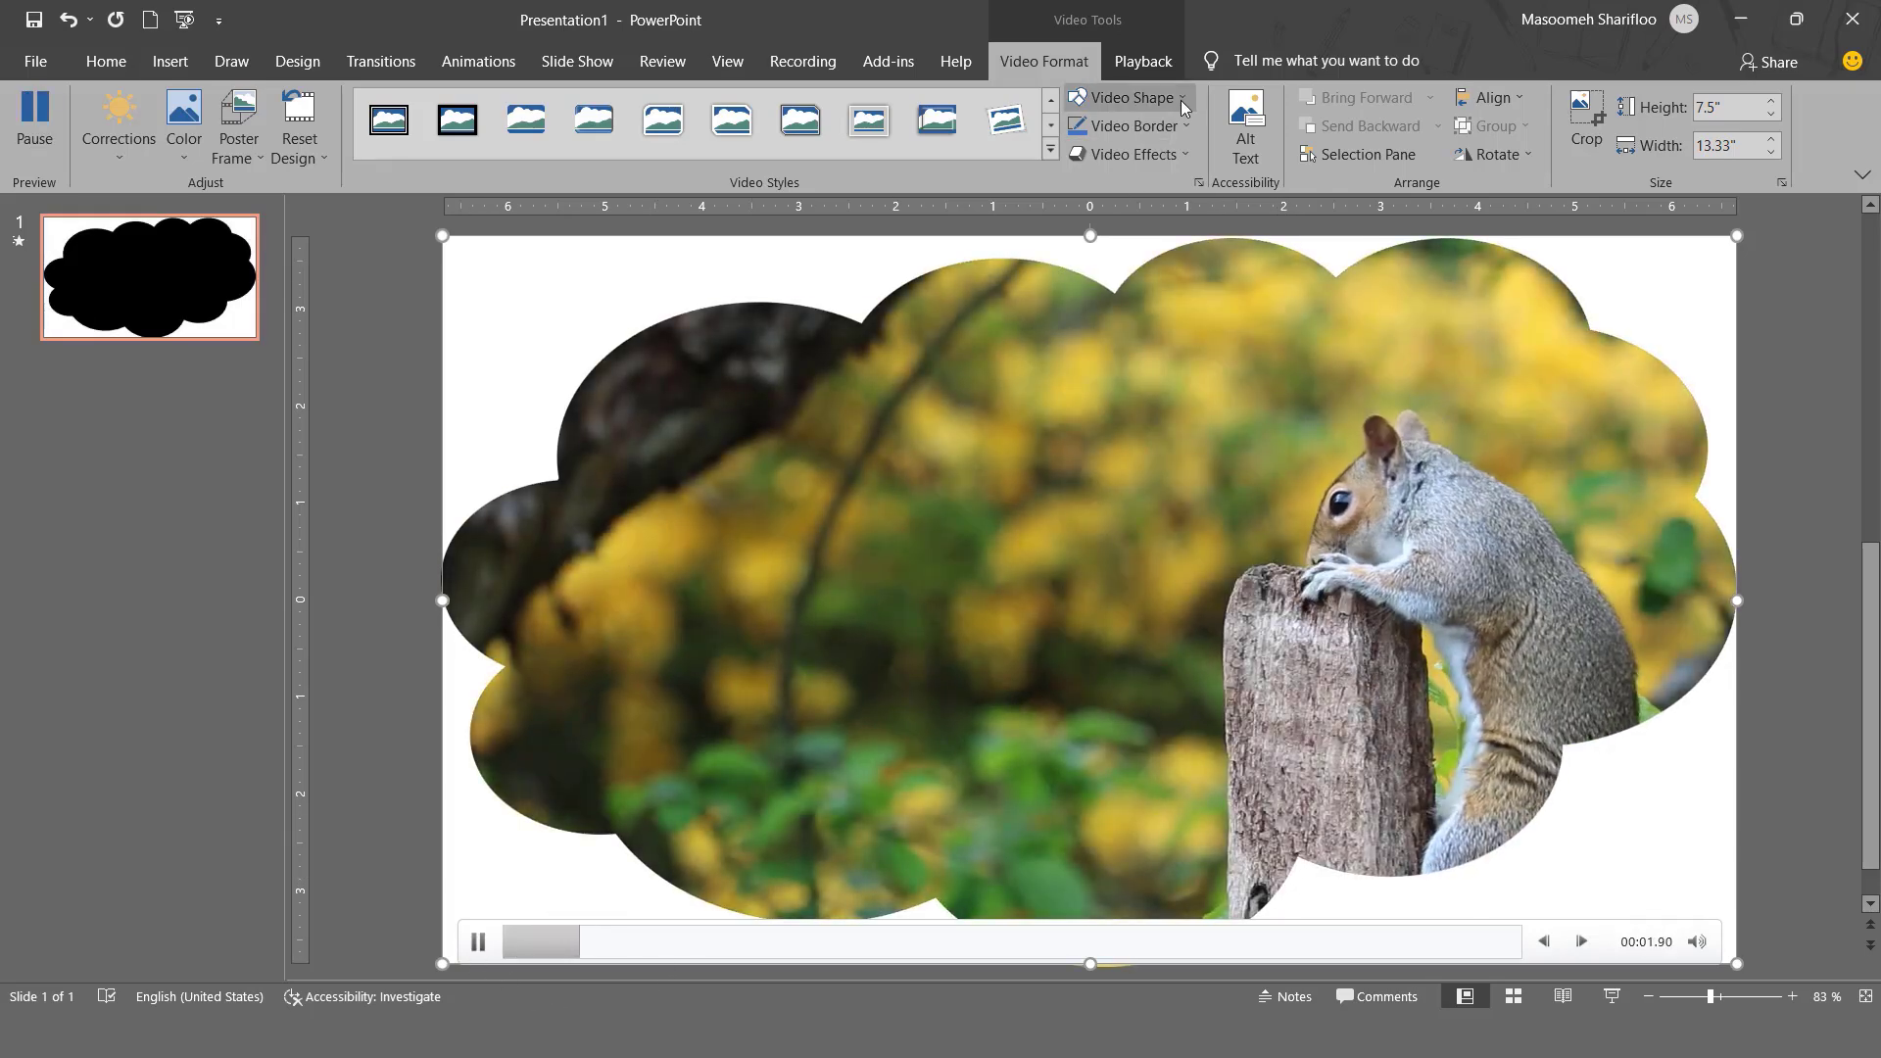
click(1180, 99)
click(1217, 354)
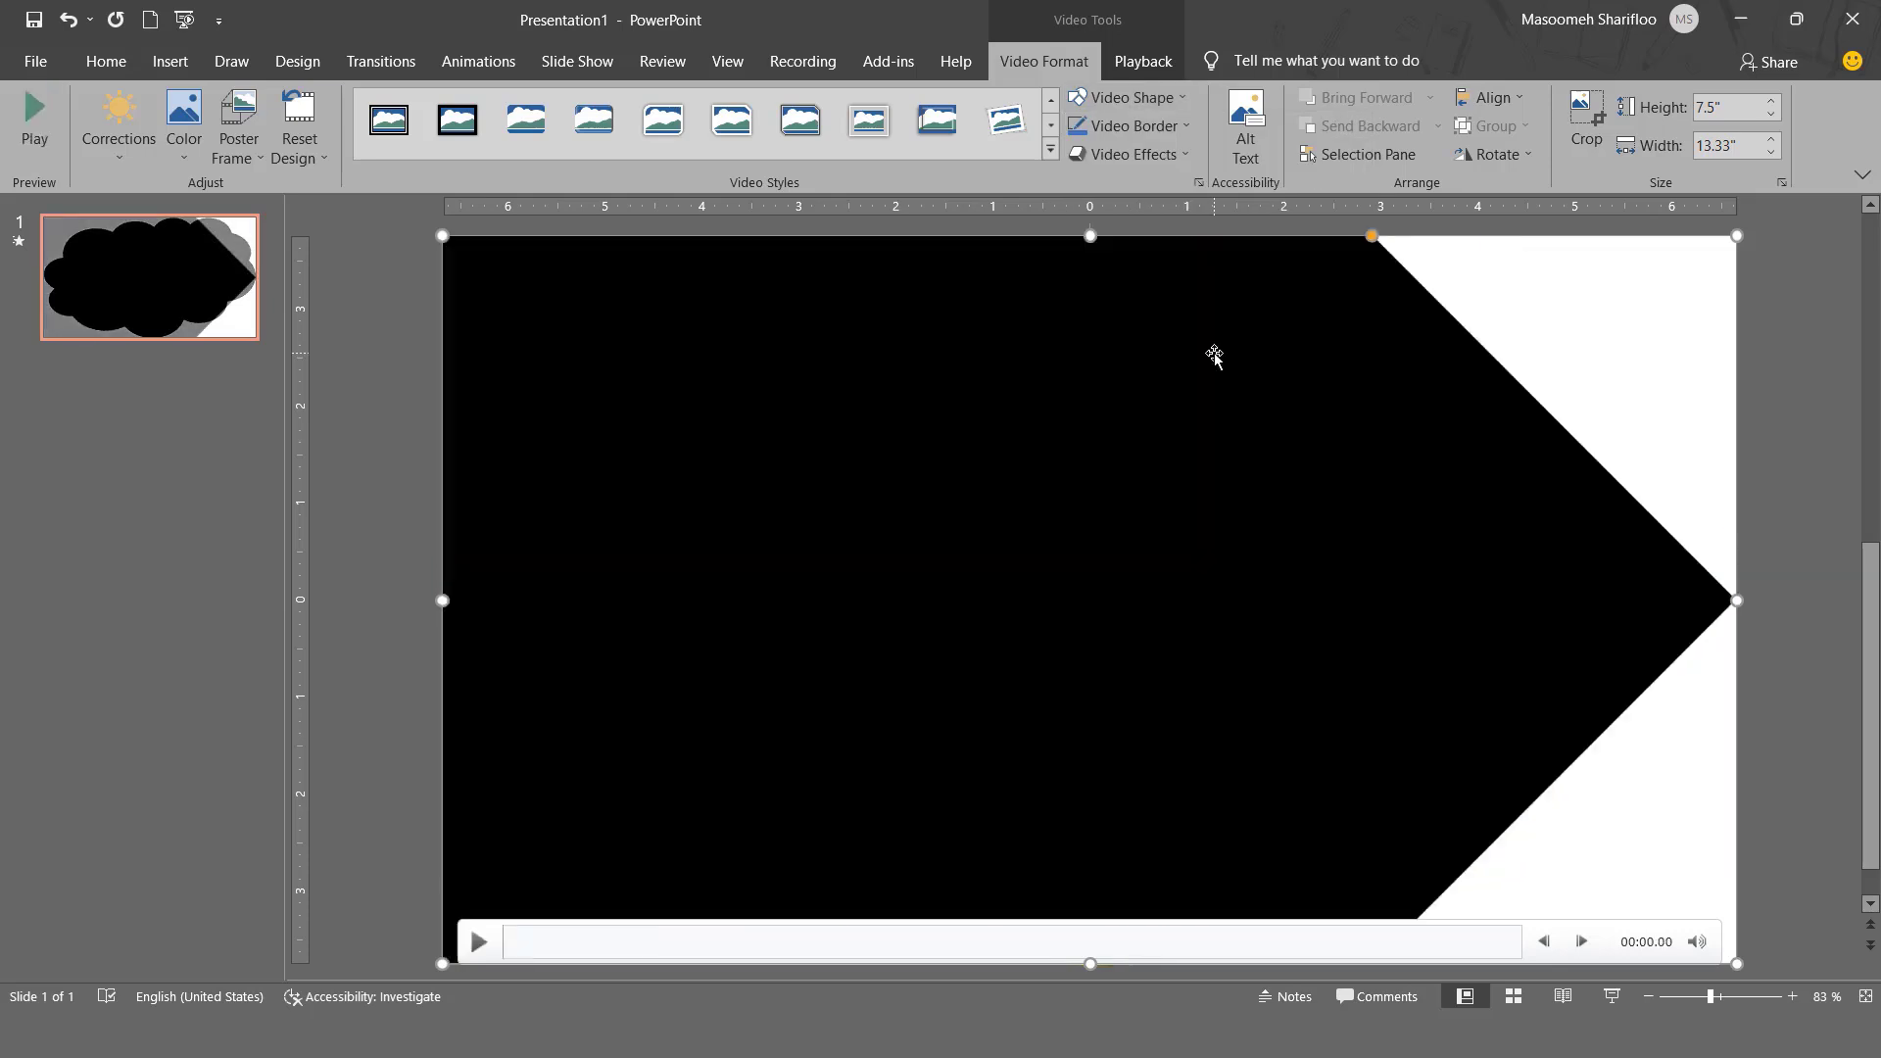
- Give the video a red border with a 4½ pt weight, and preview it by briefly playing the clip
click(1181, 127)
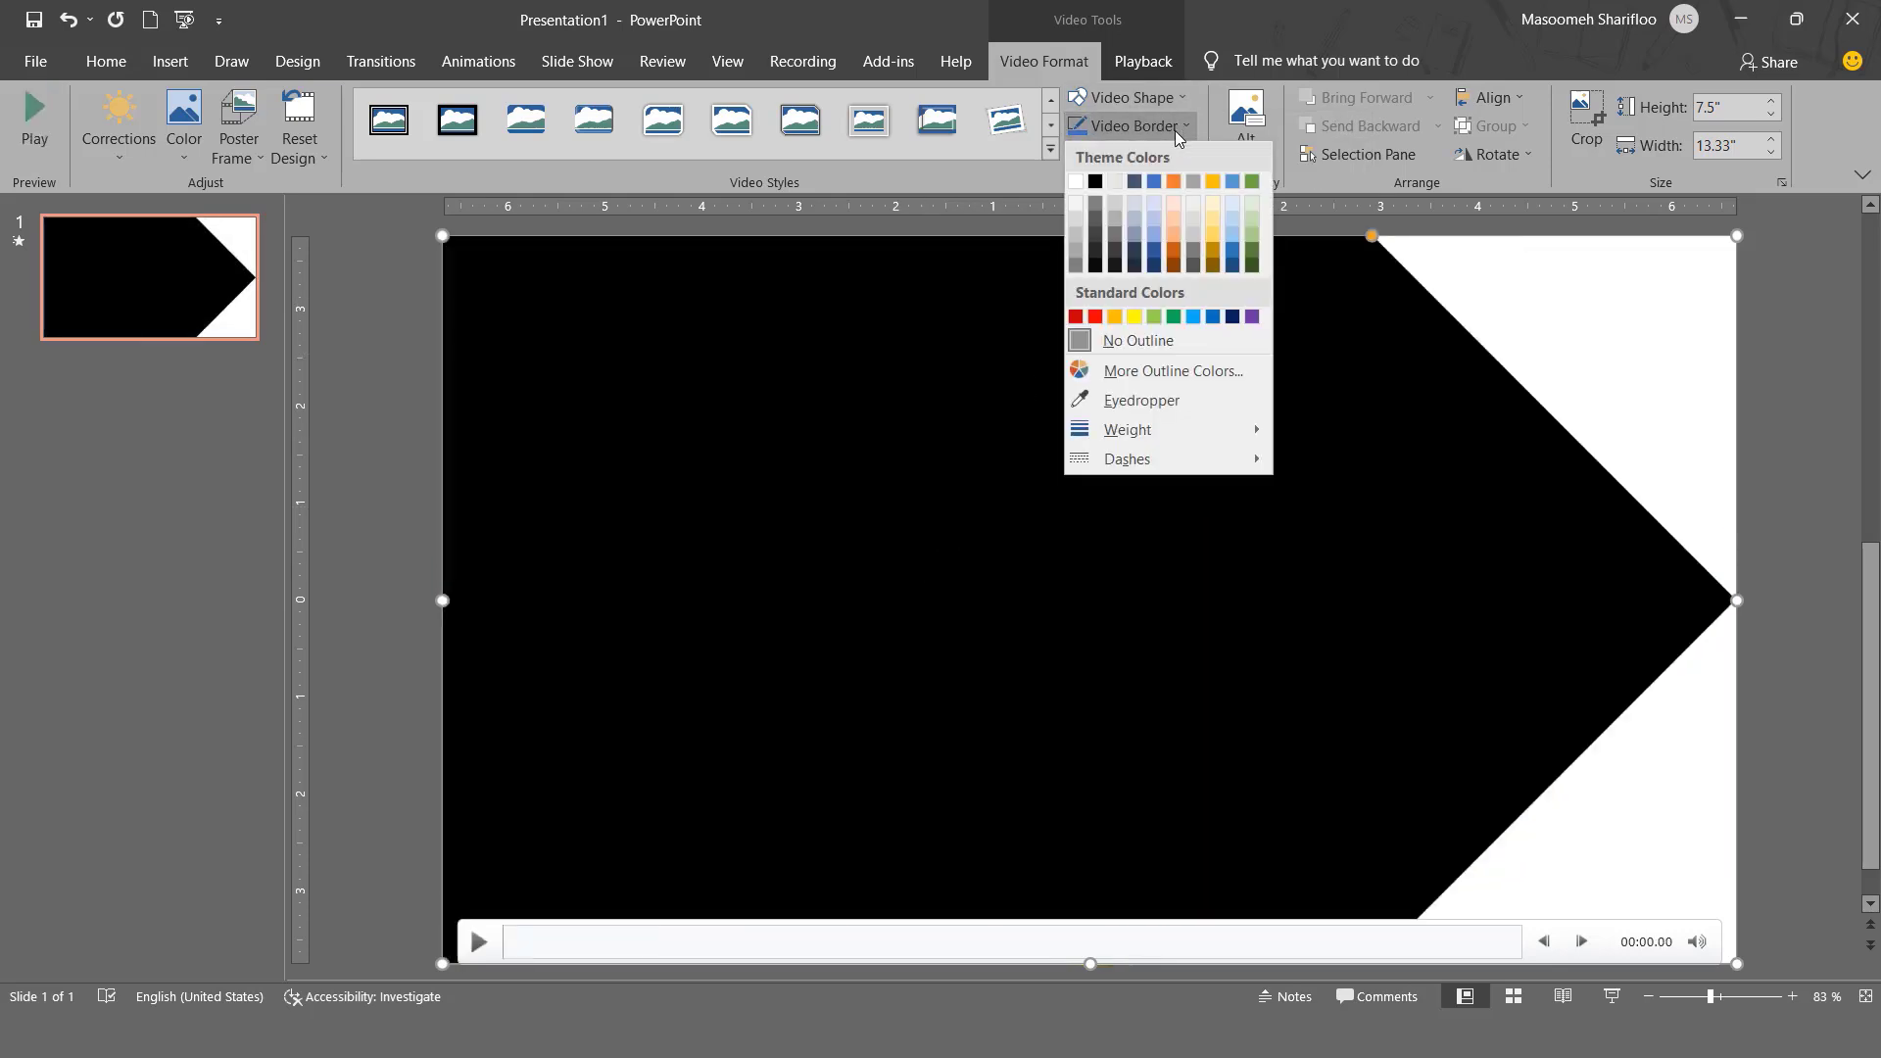
click(1095, 314)
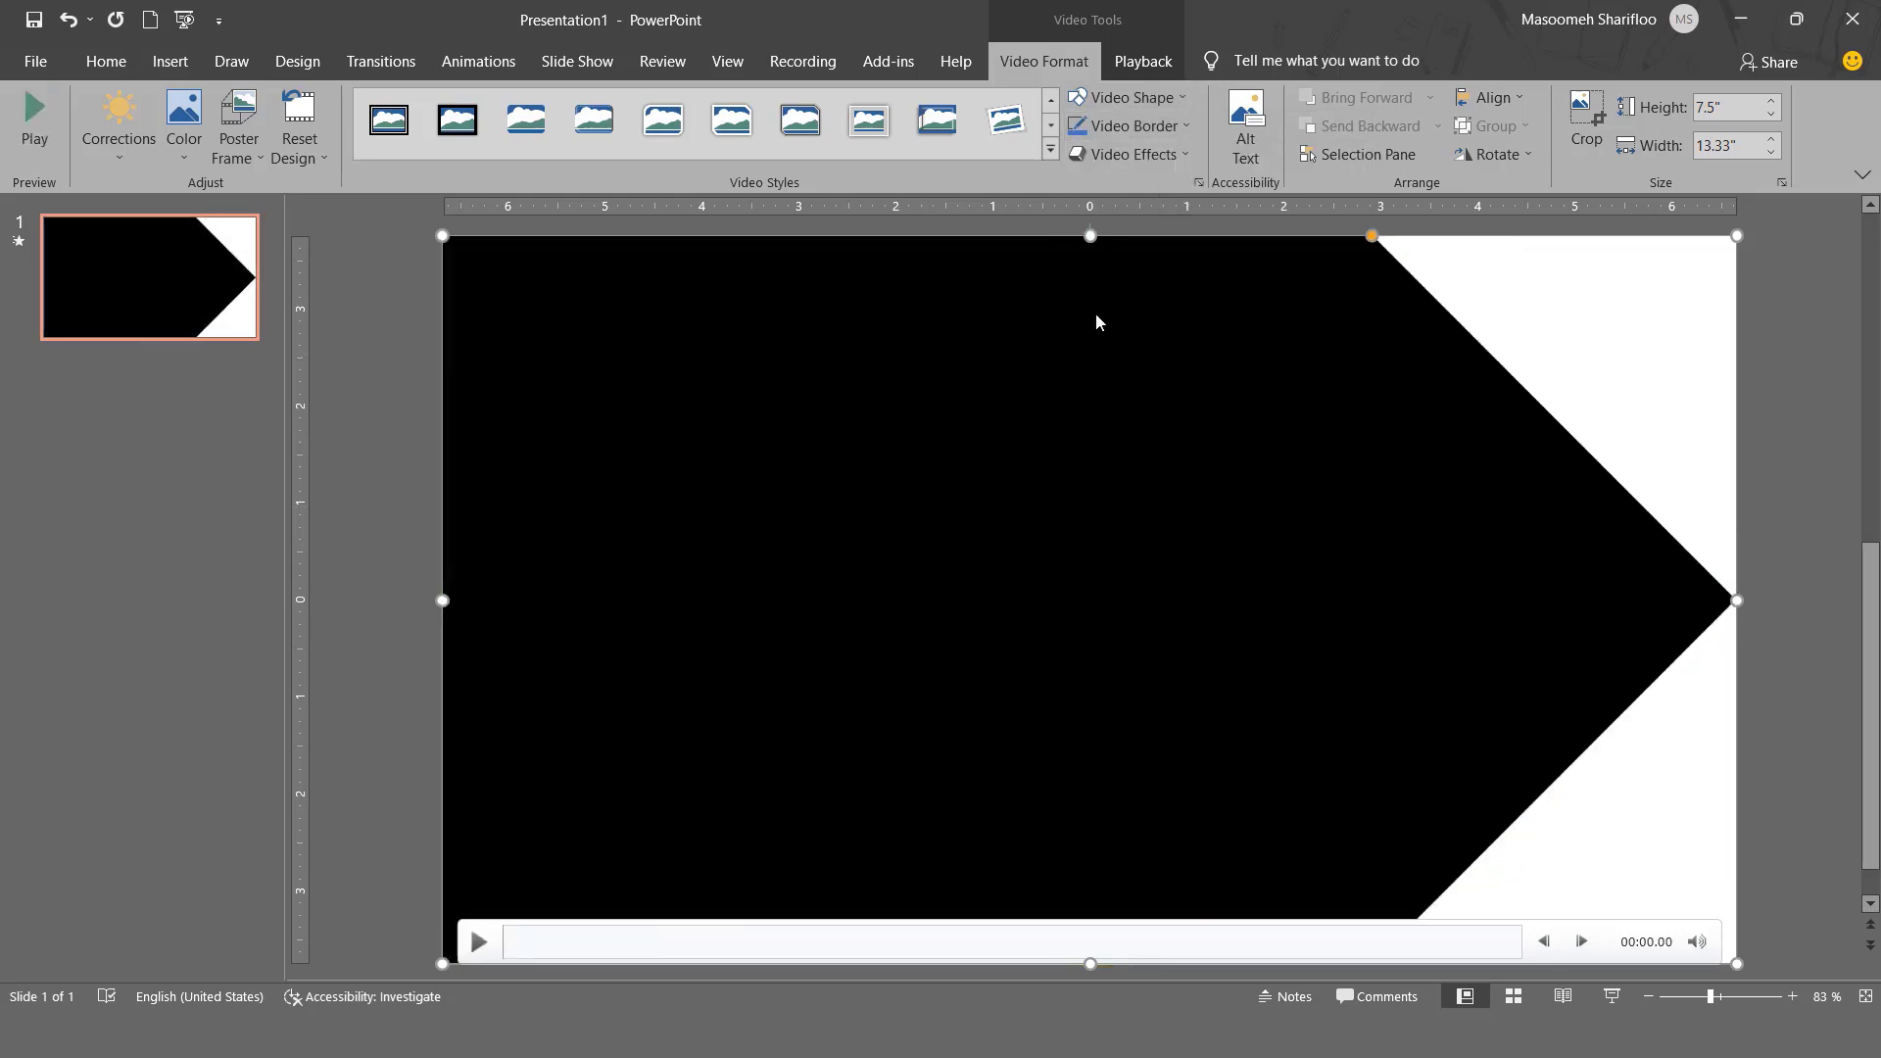
click(1173, 128)
mouse_move(1264, 431)
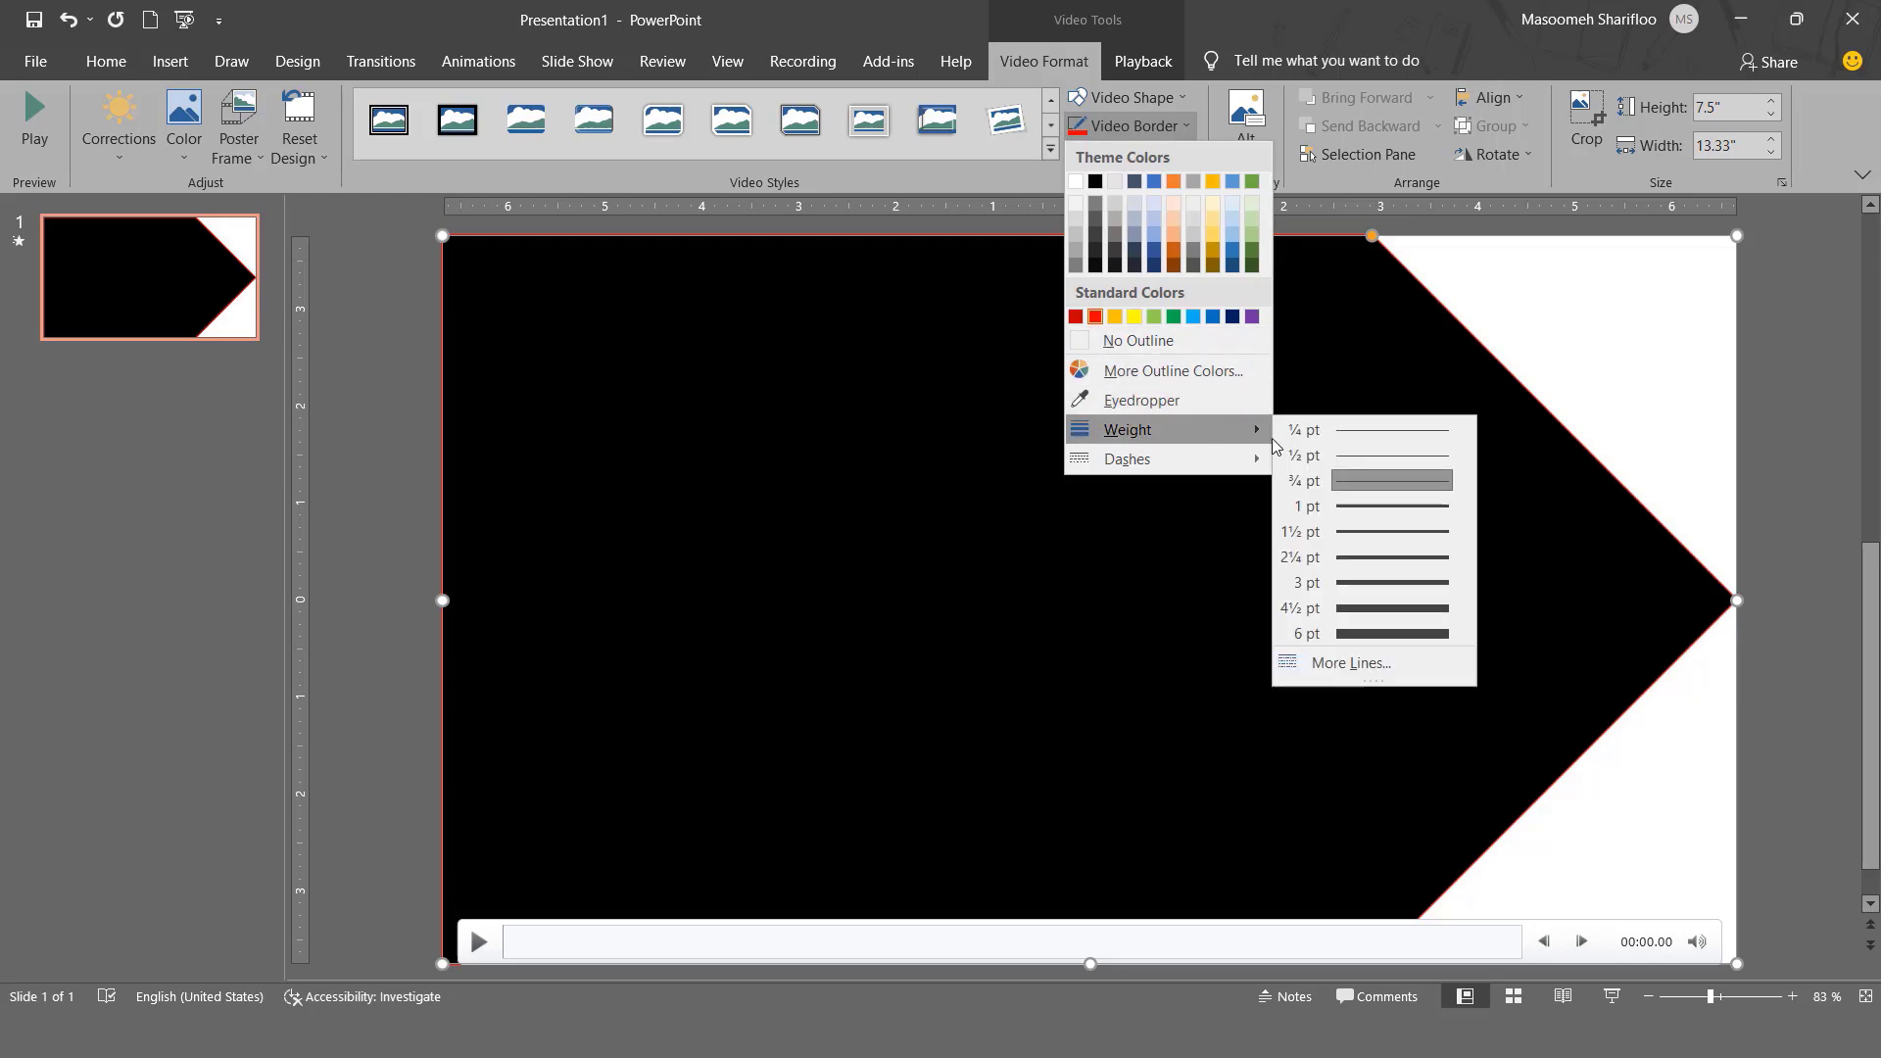
click(1368, 603)
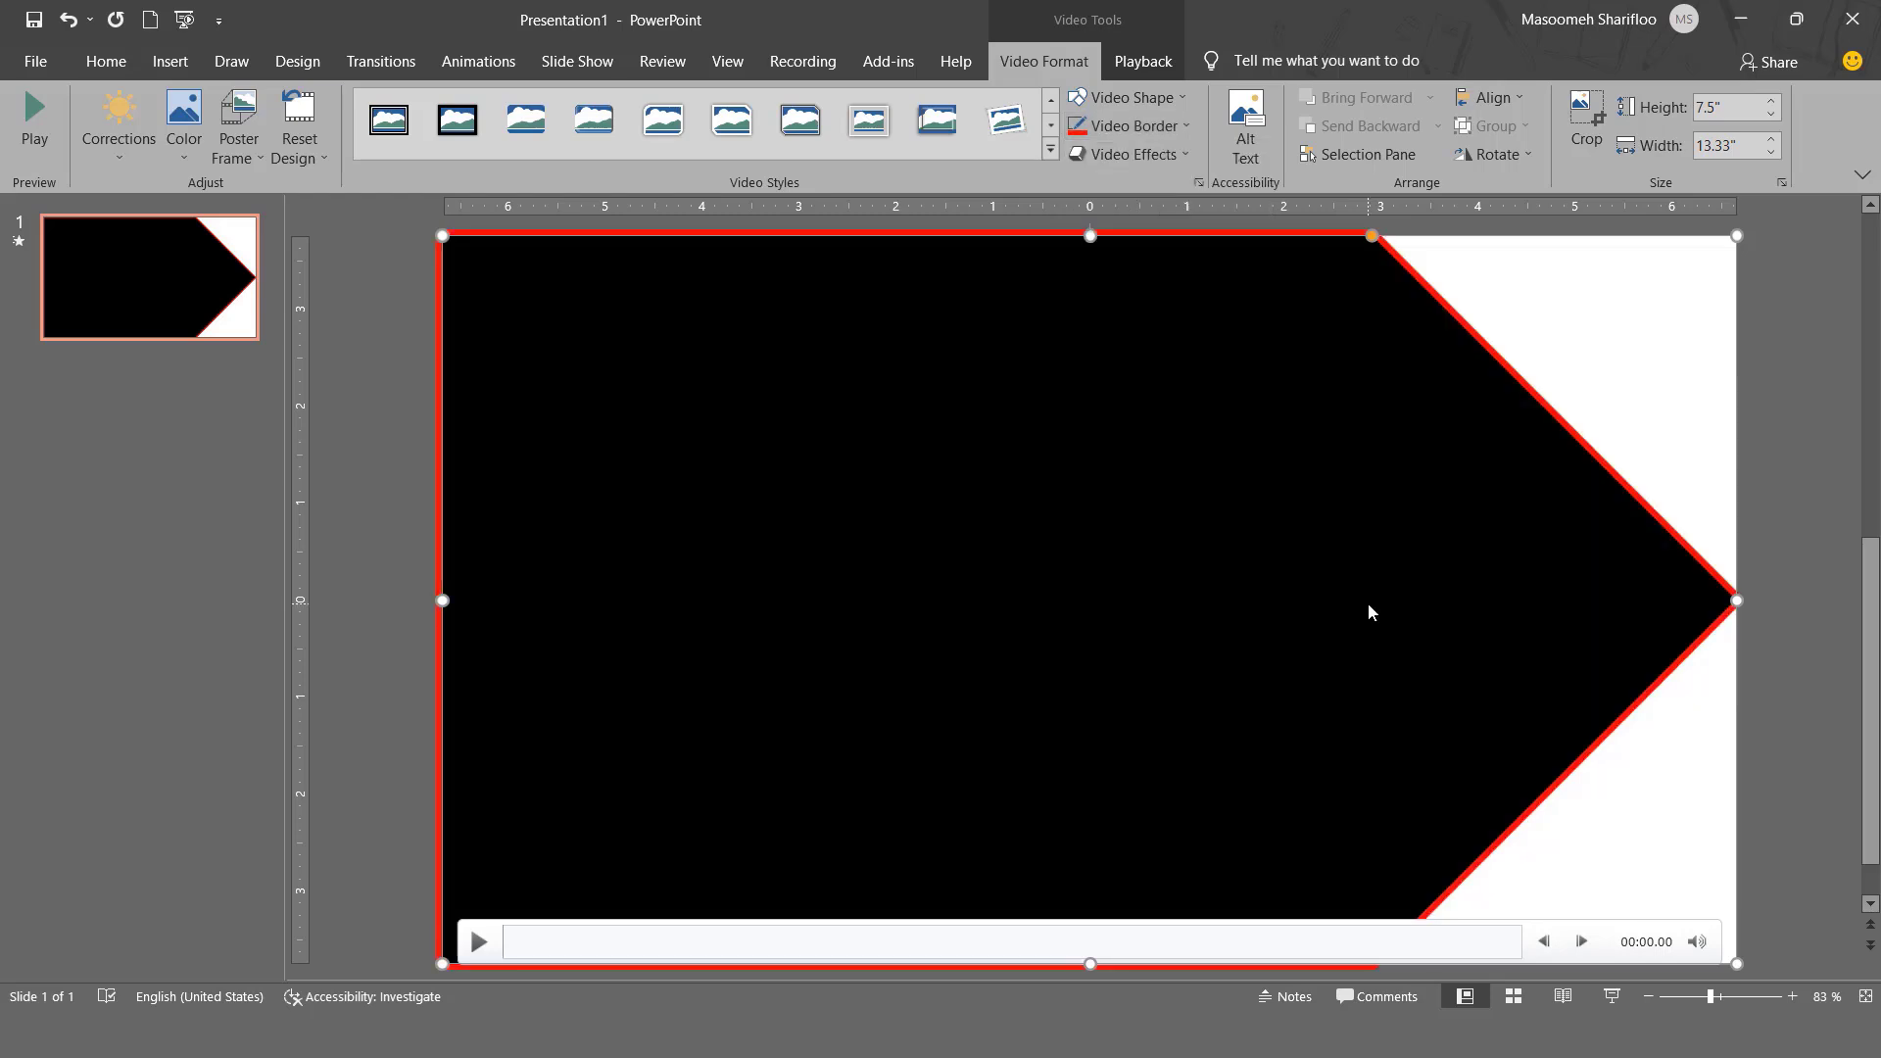
click(478, 943)
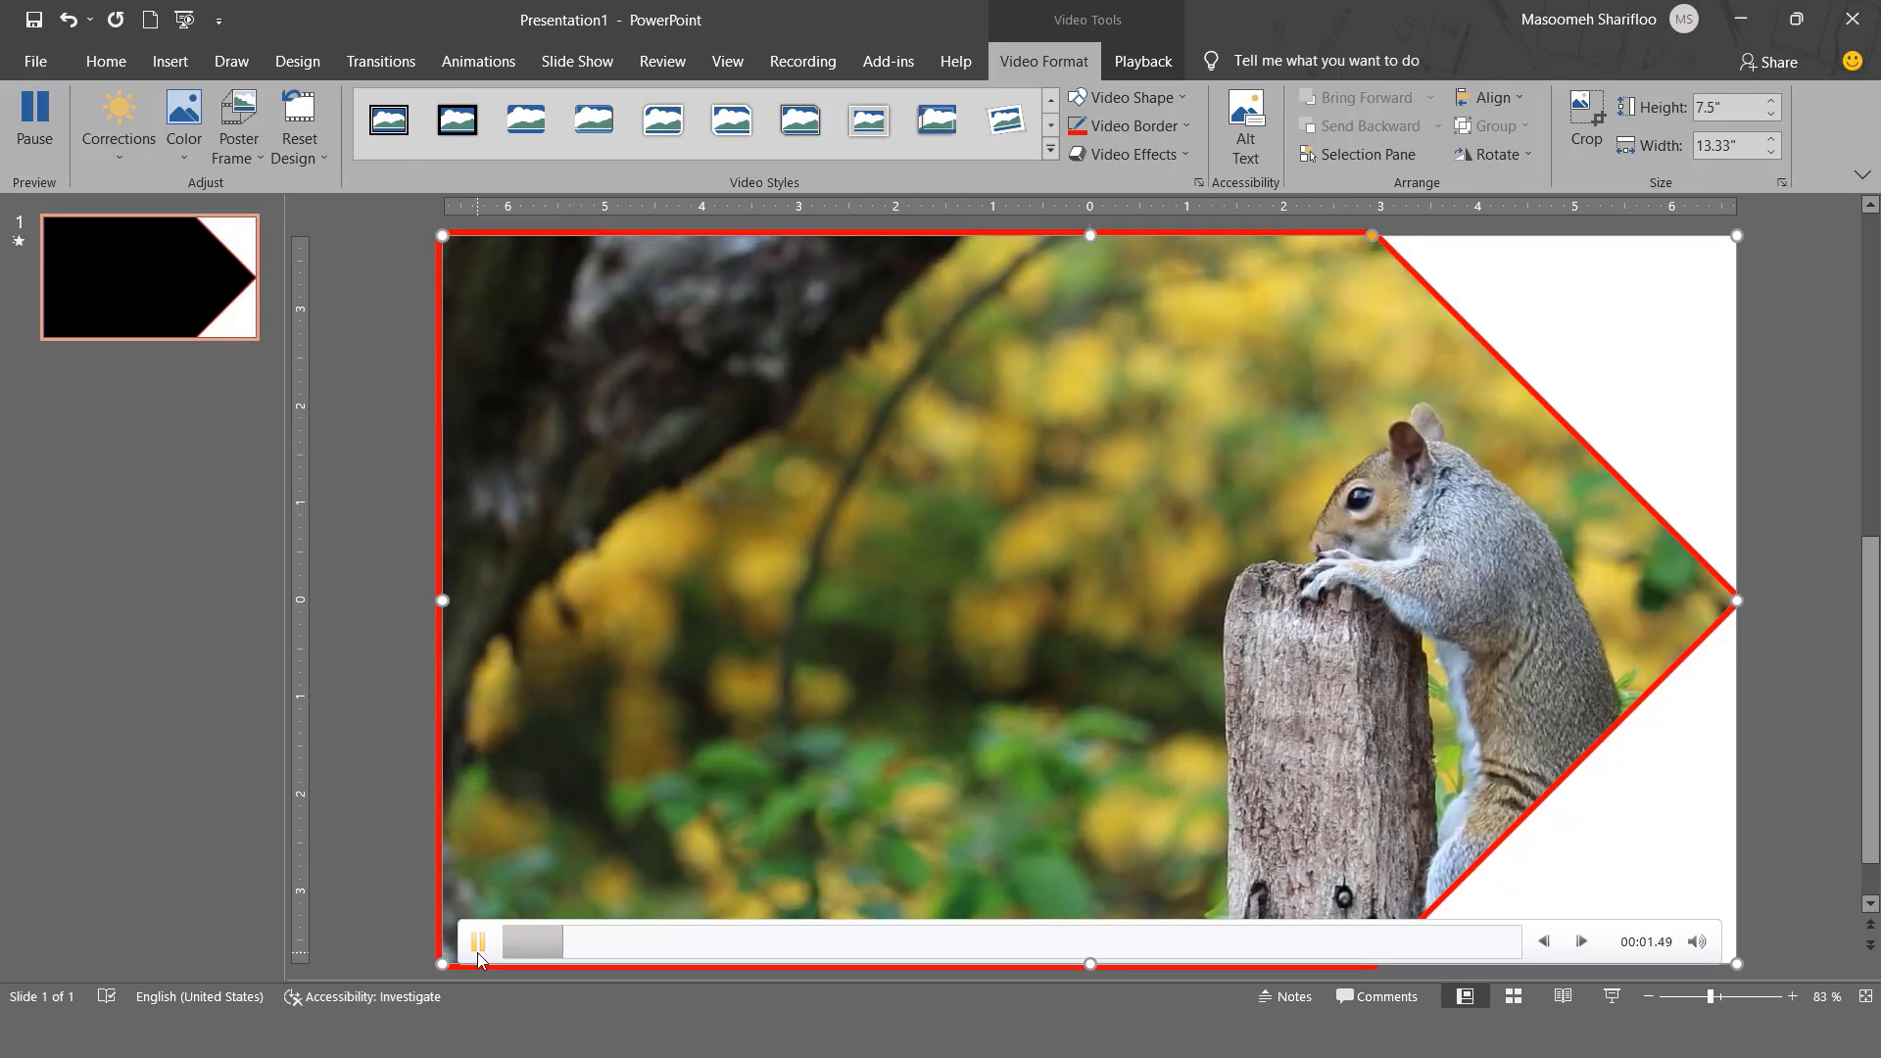
click(478, 950)
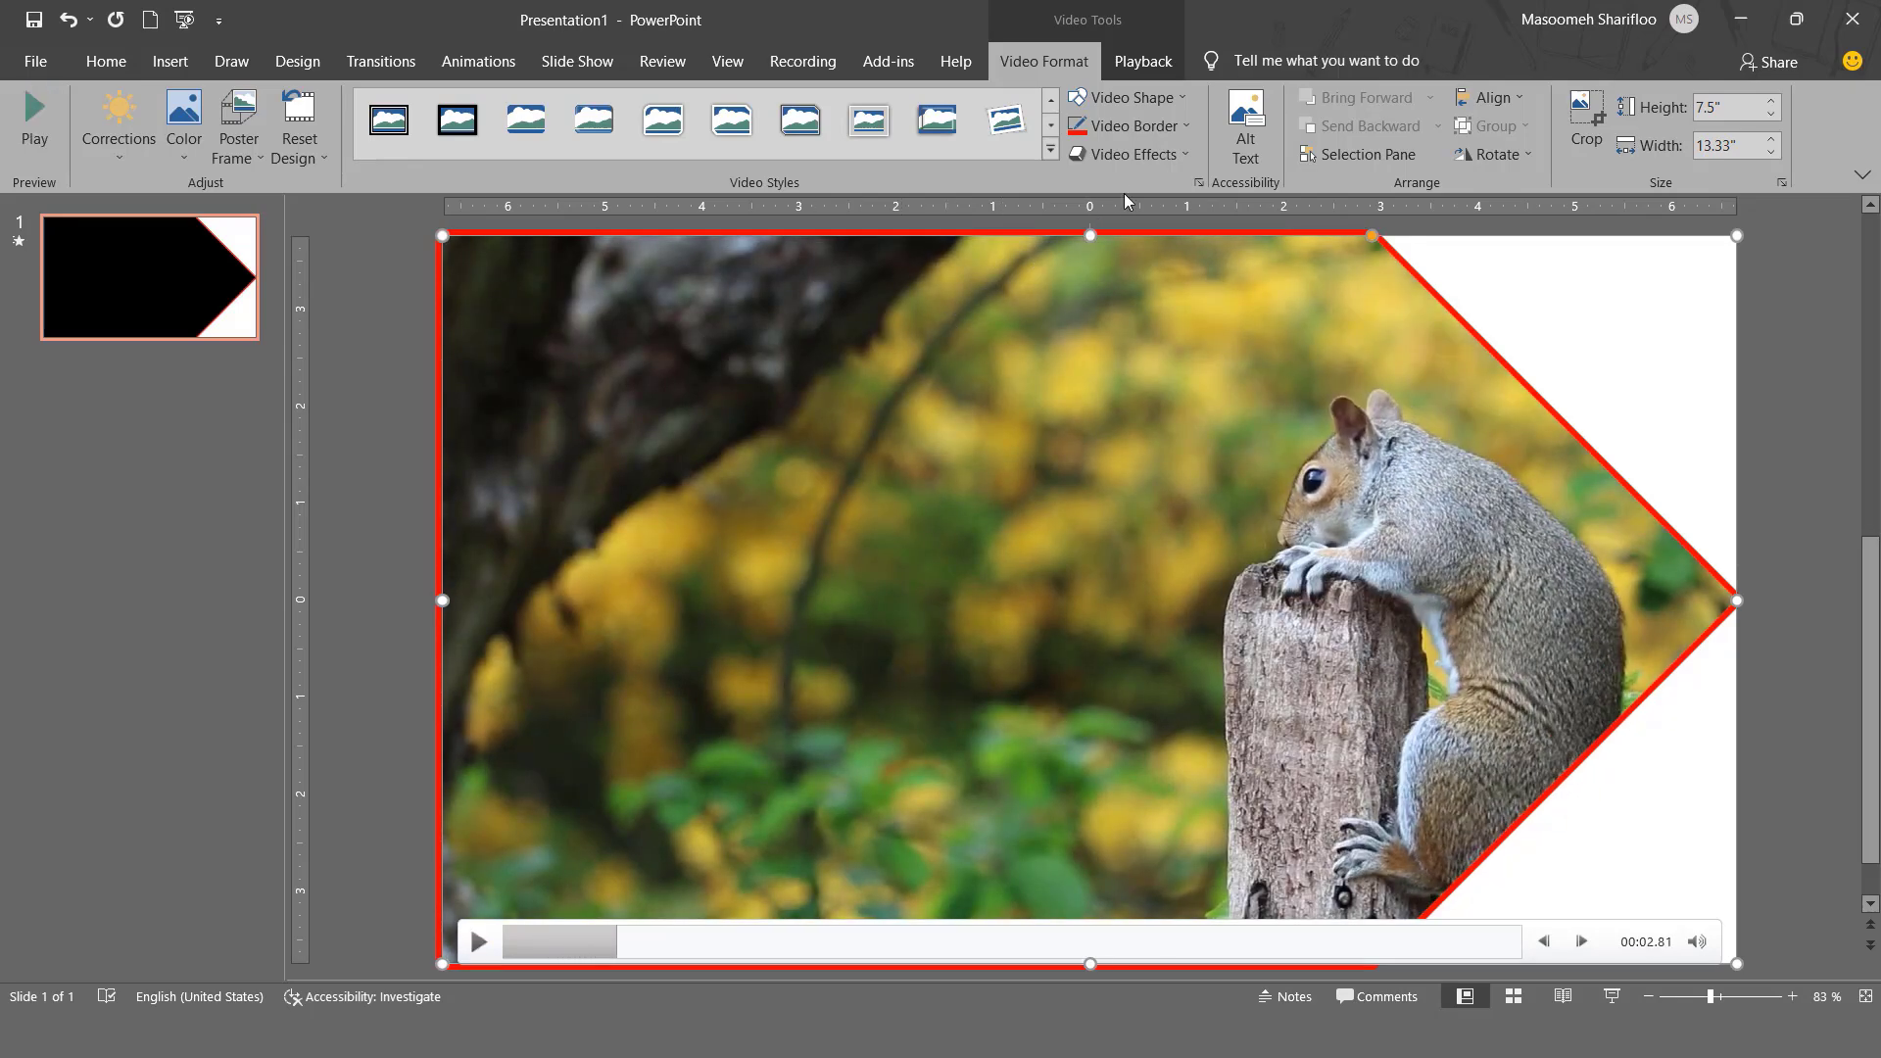
- Apply a bevel effect to the video, and clear all its formatting by resetting the design and size
click(1136, 159)
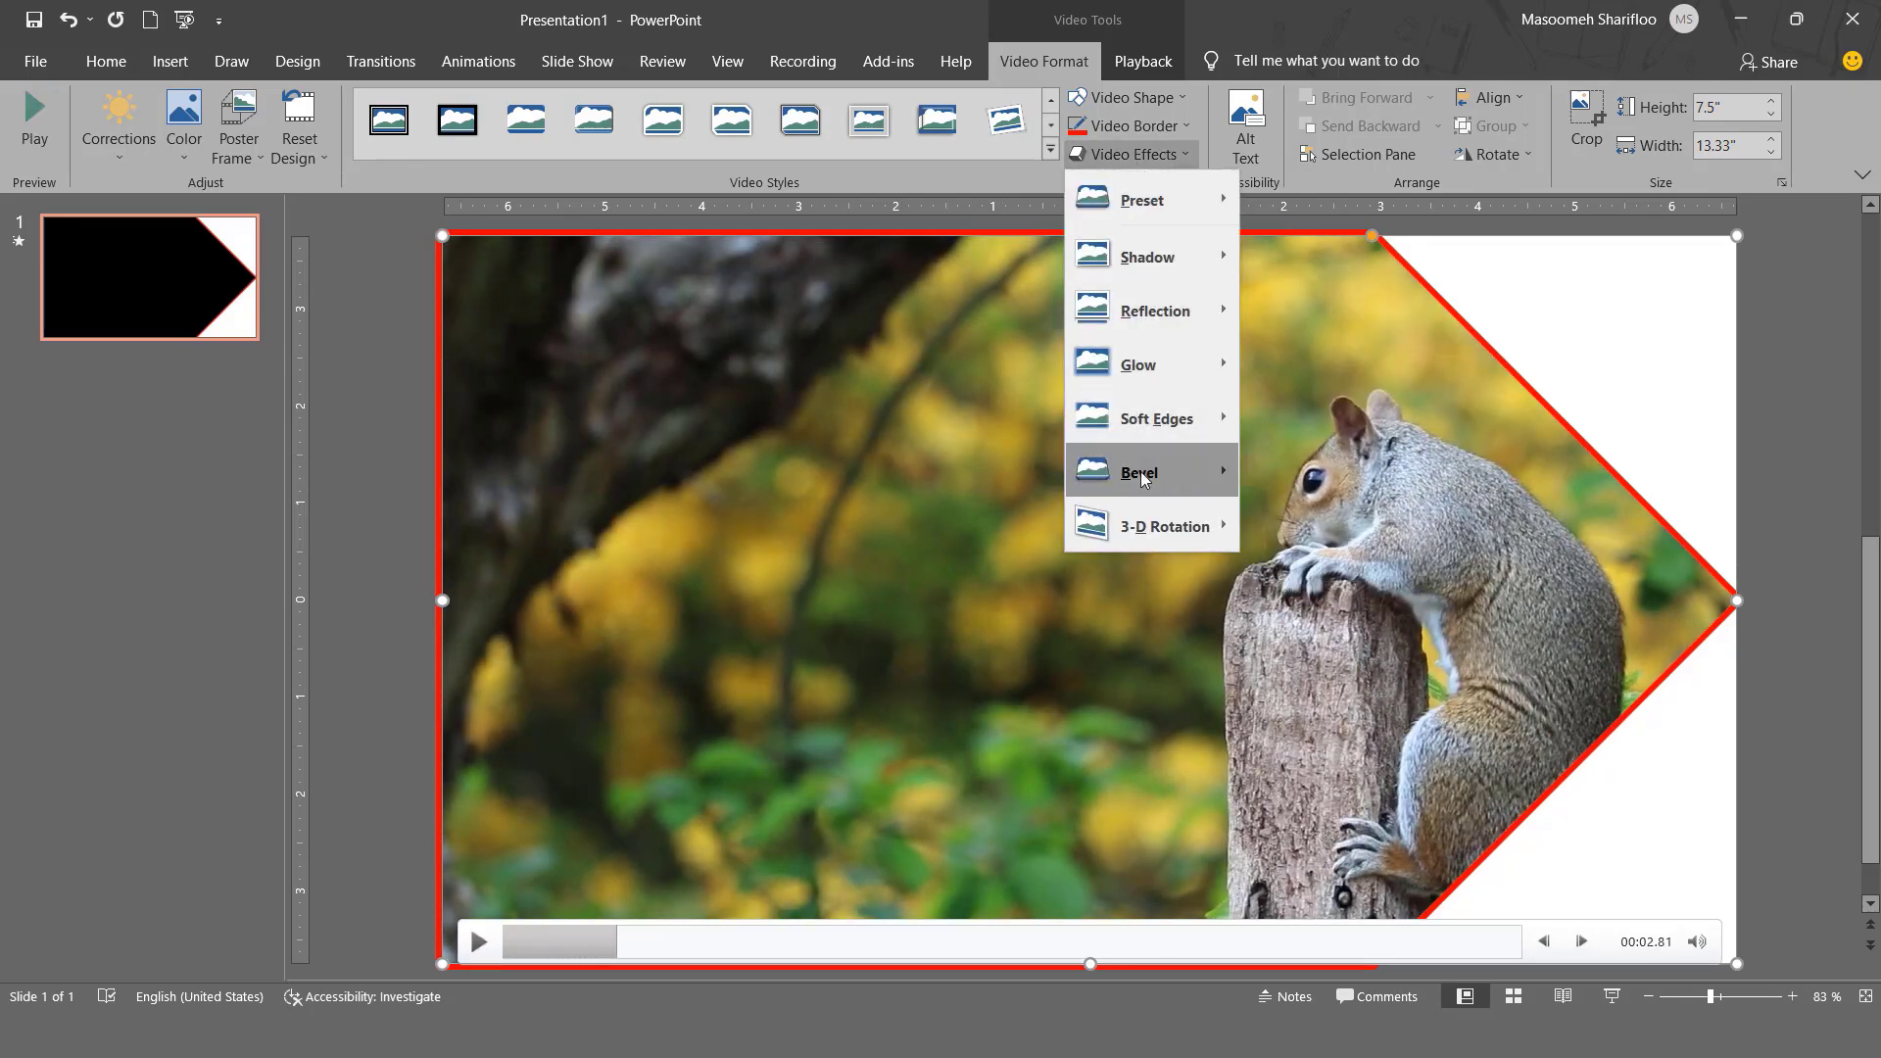
mouse_move(1148, 478)
click(1342, 603)
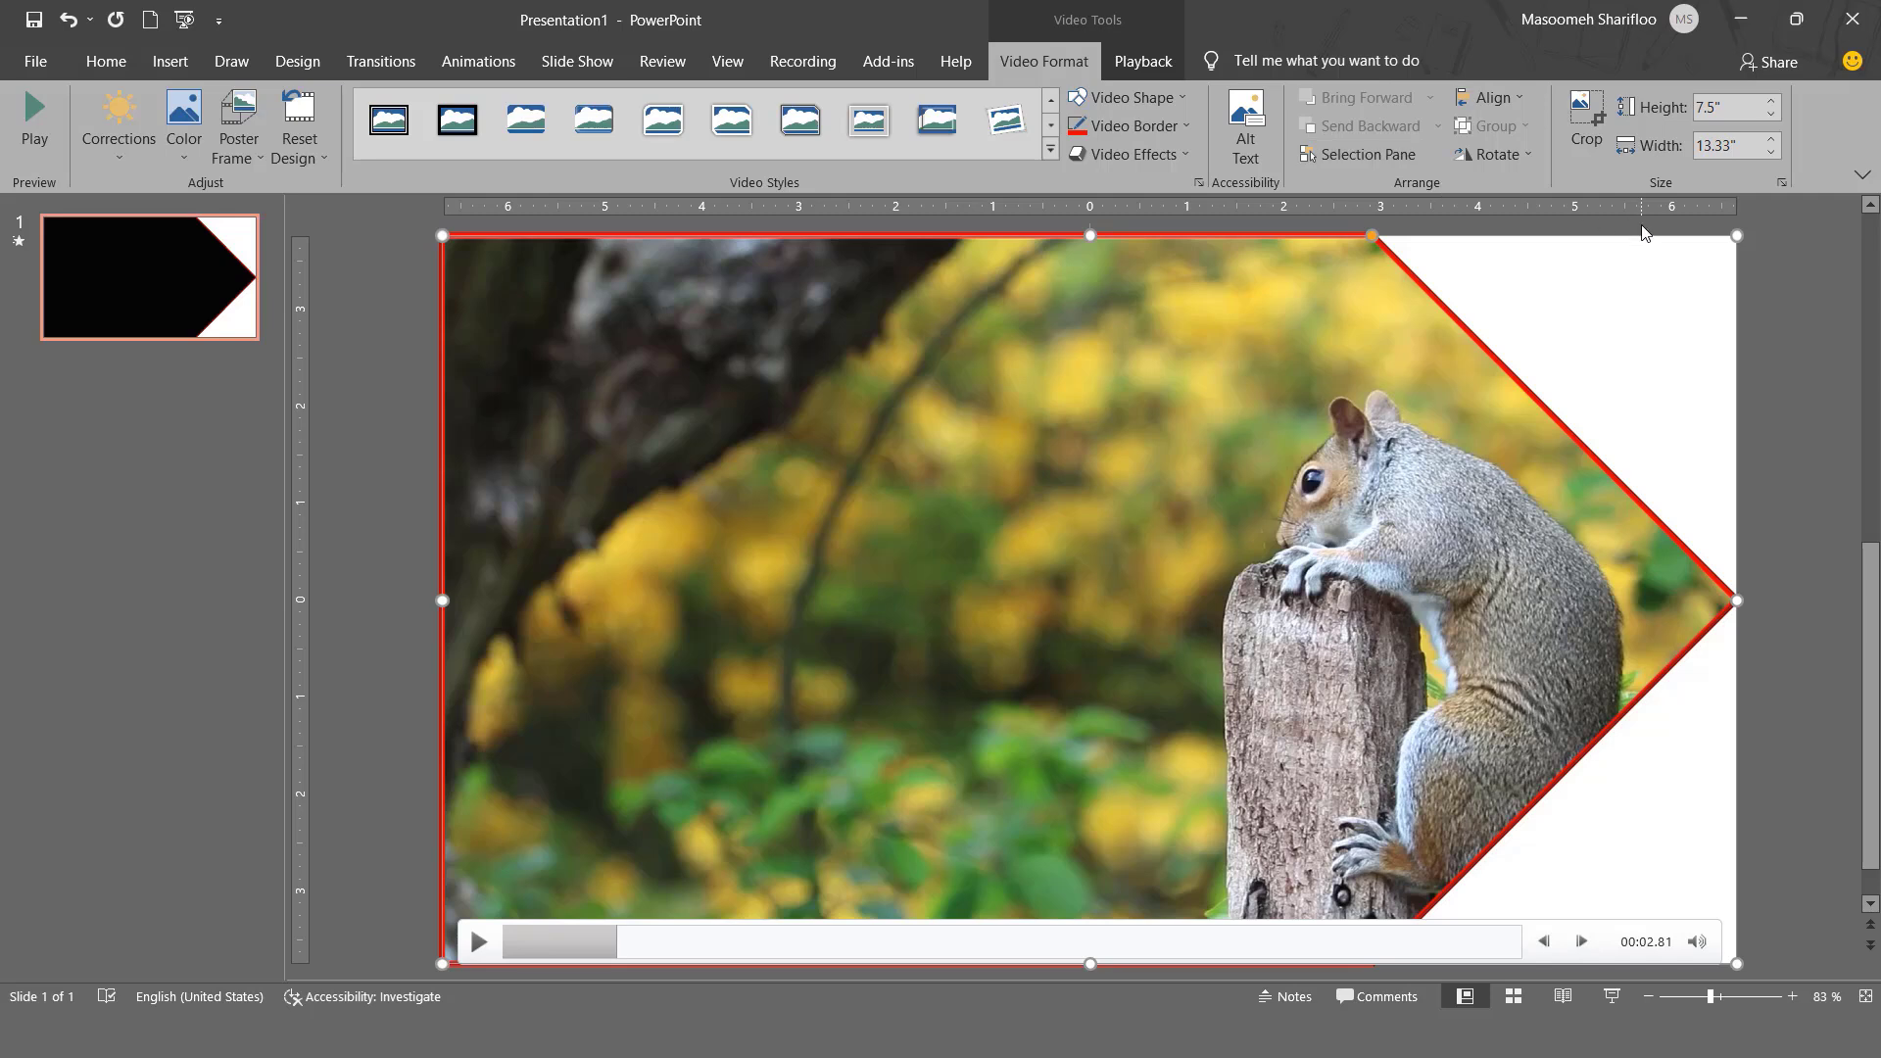
click(308, 156)
click(385, 213)
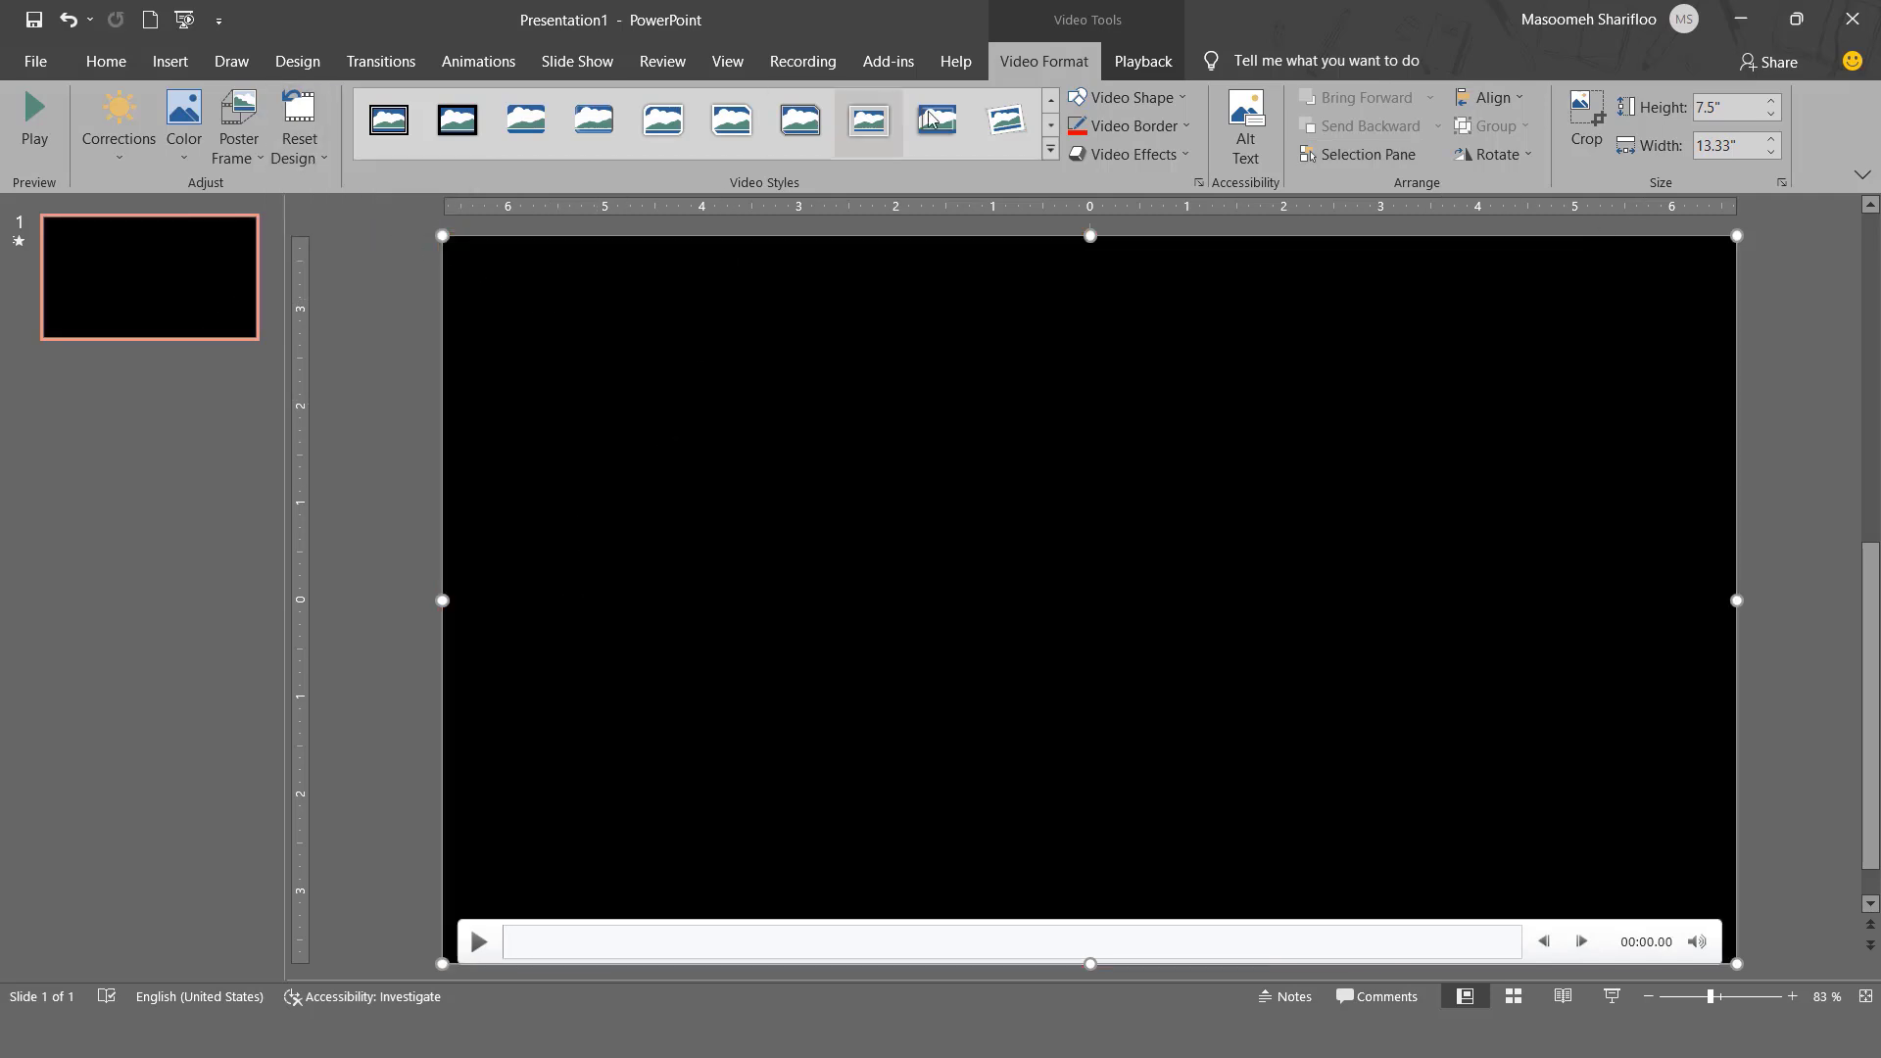
- Preview the clip briefly, move its playback position to 00:21.71, and add a bookmark there
click(1137, 63)
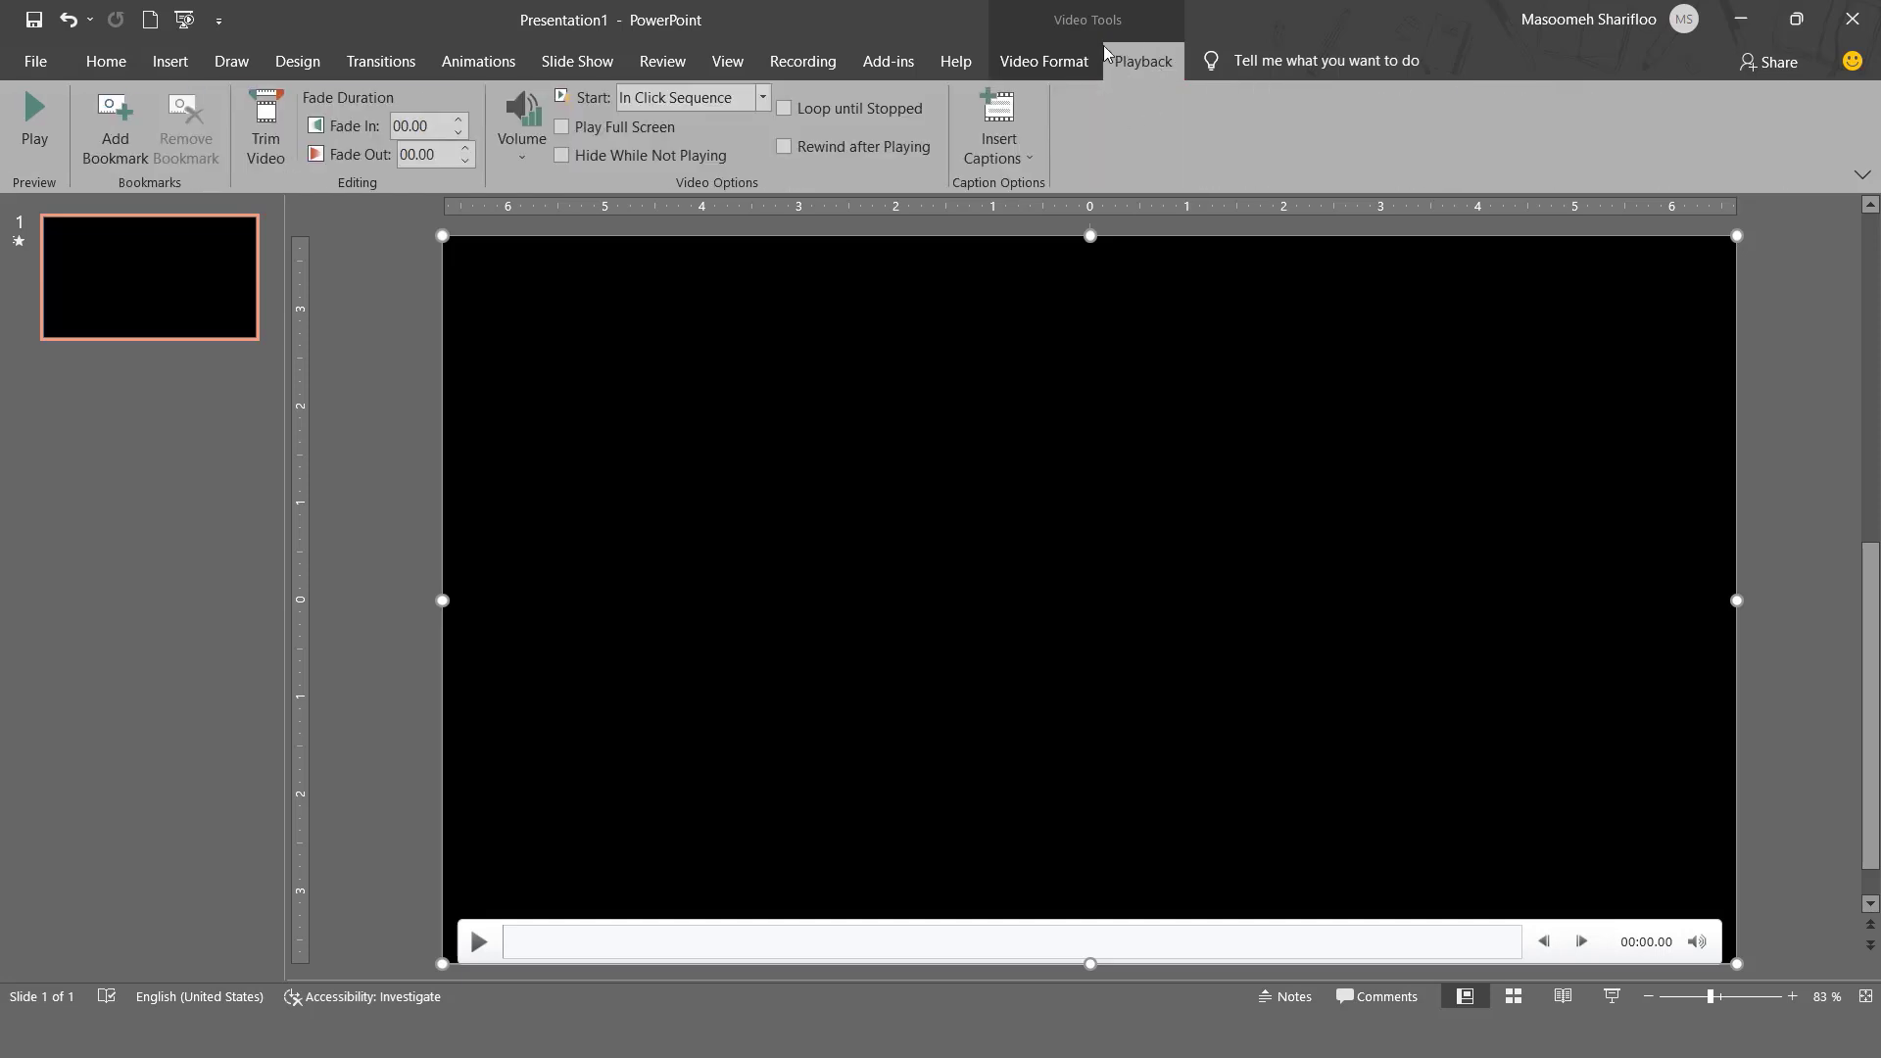
click(544, 948)
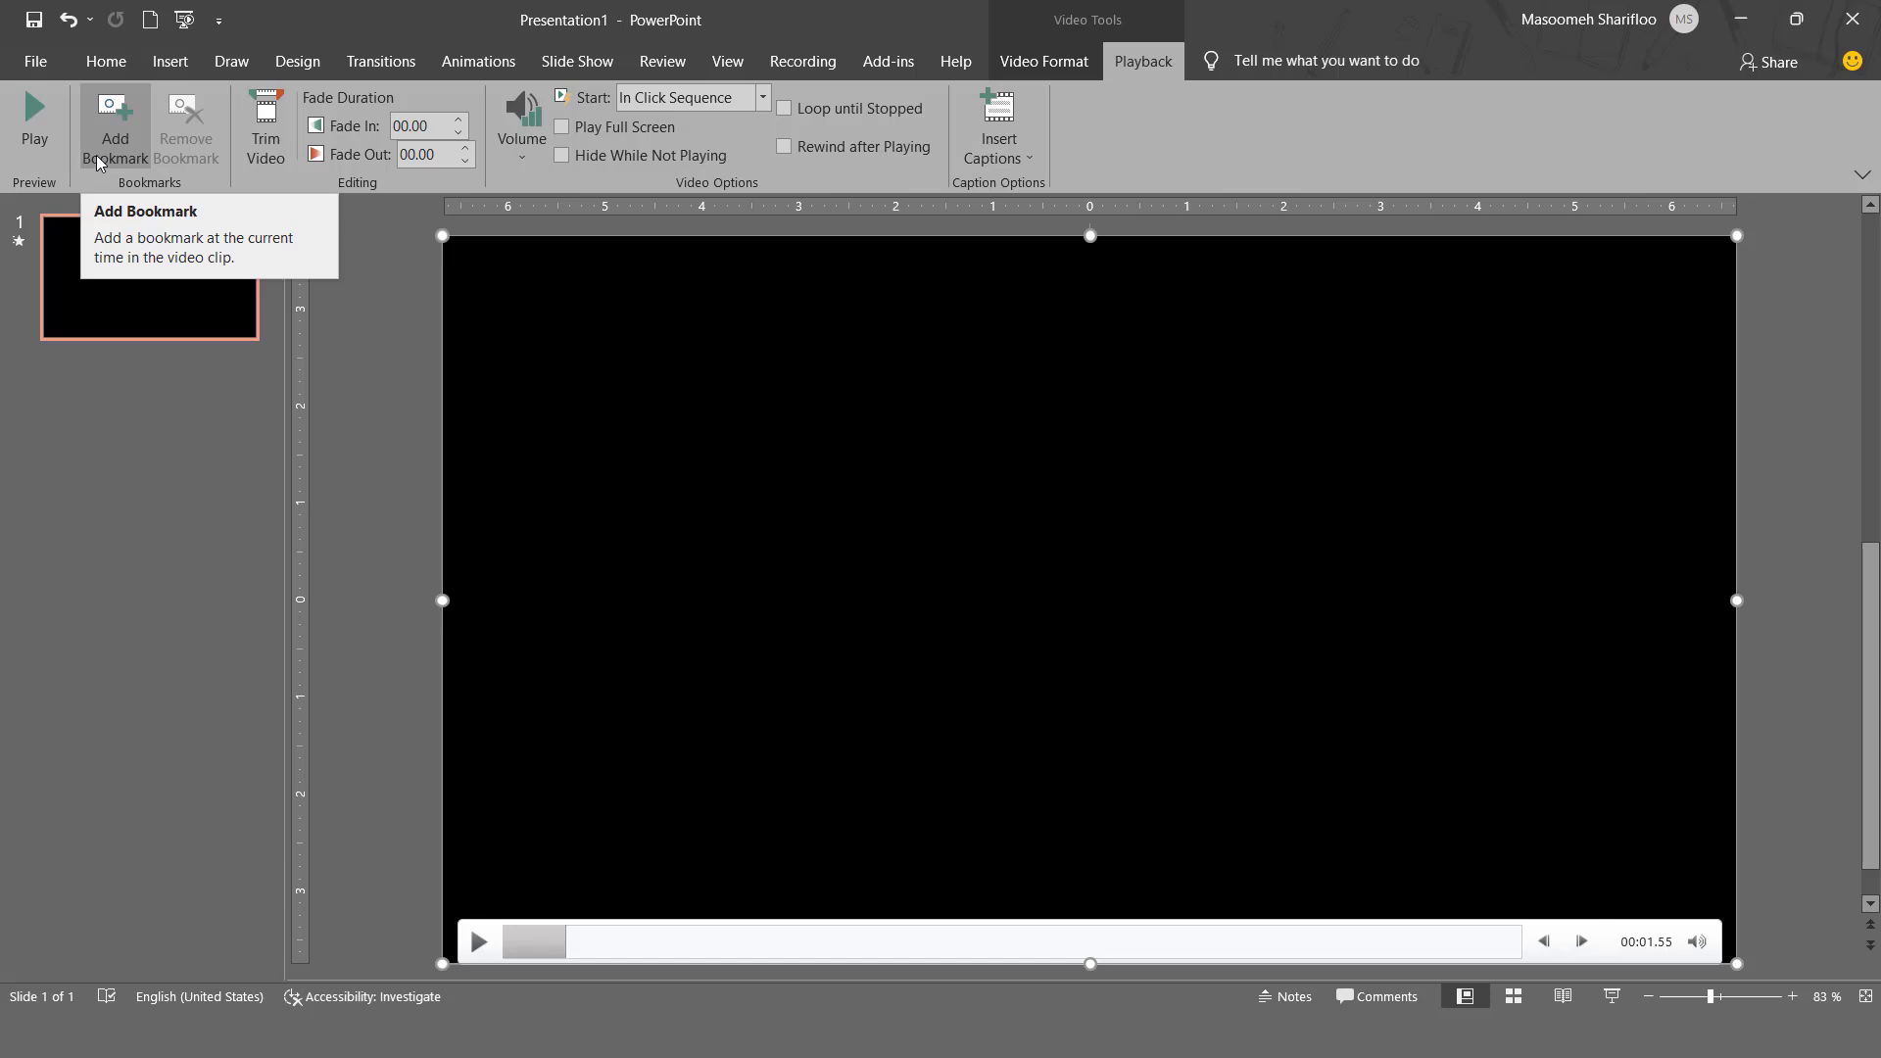
click(479, 942)
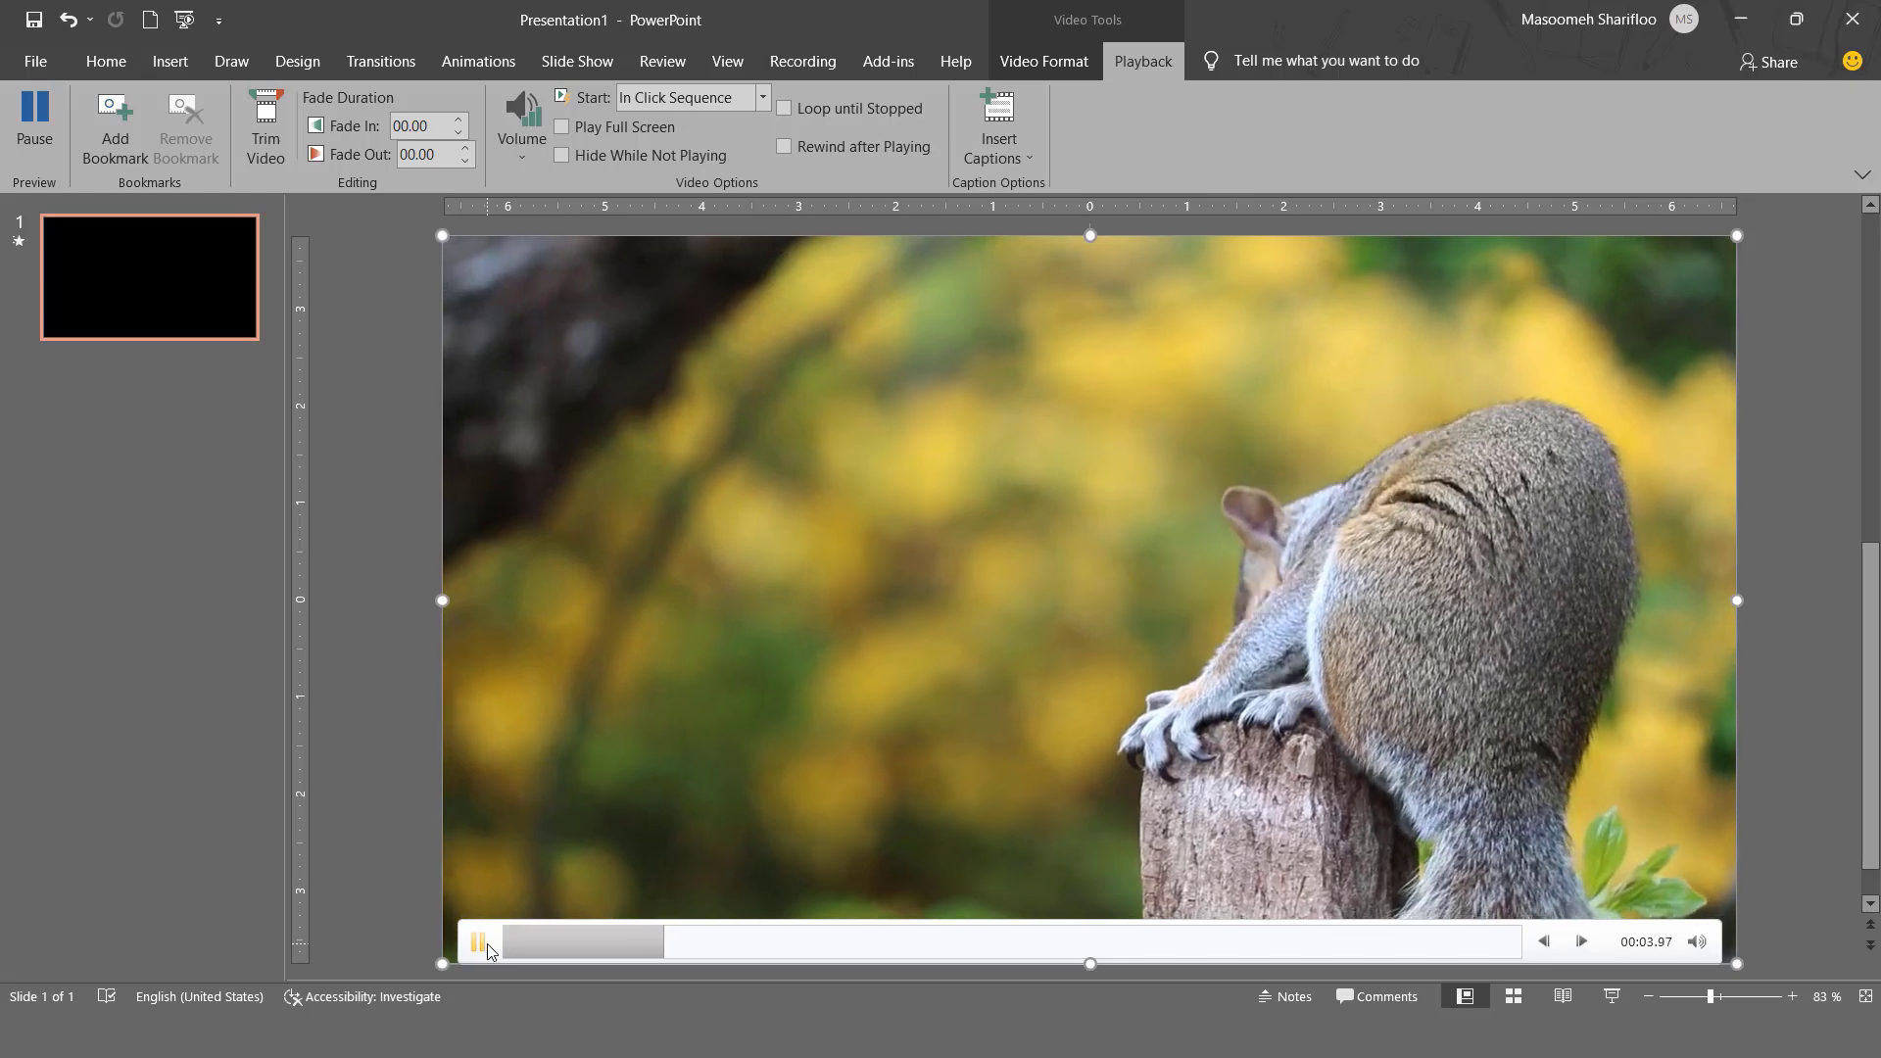
click(486, 948)
click(1380, 946)
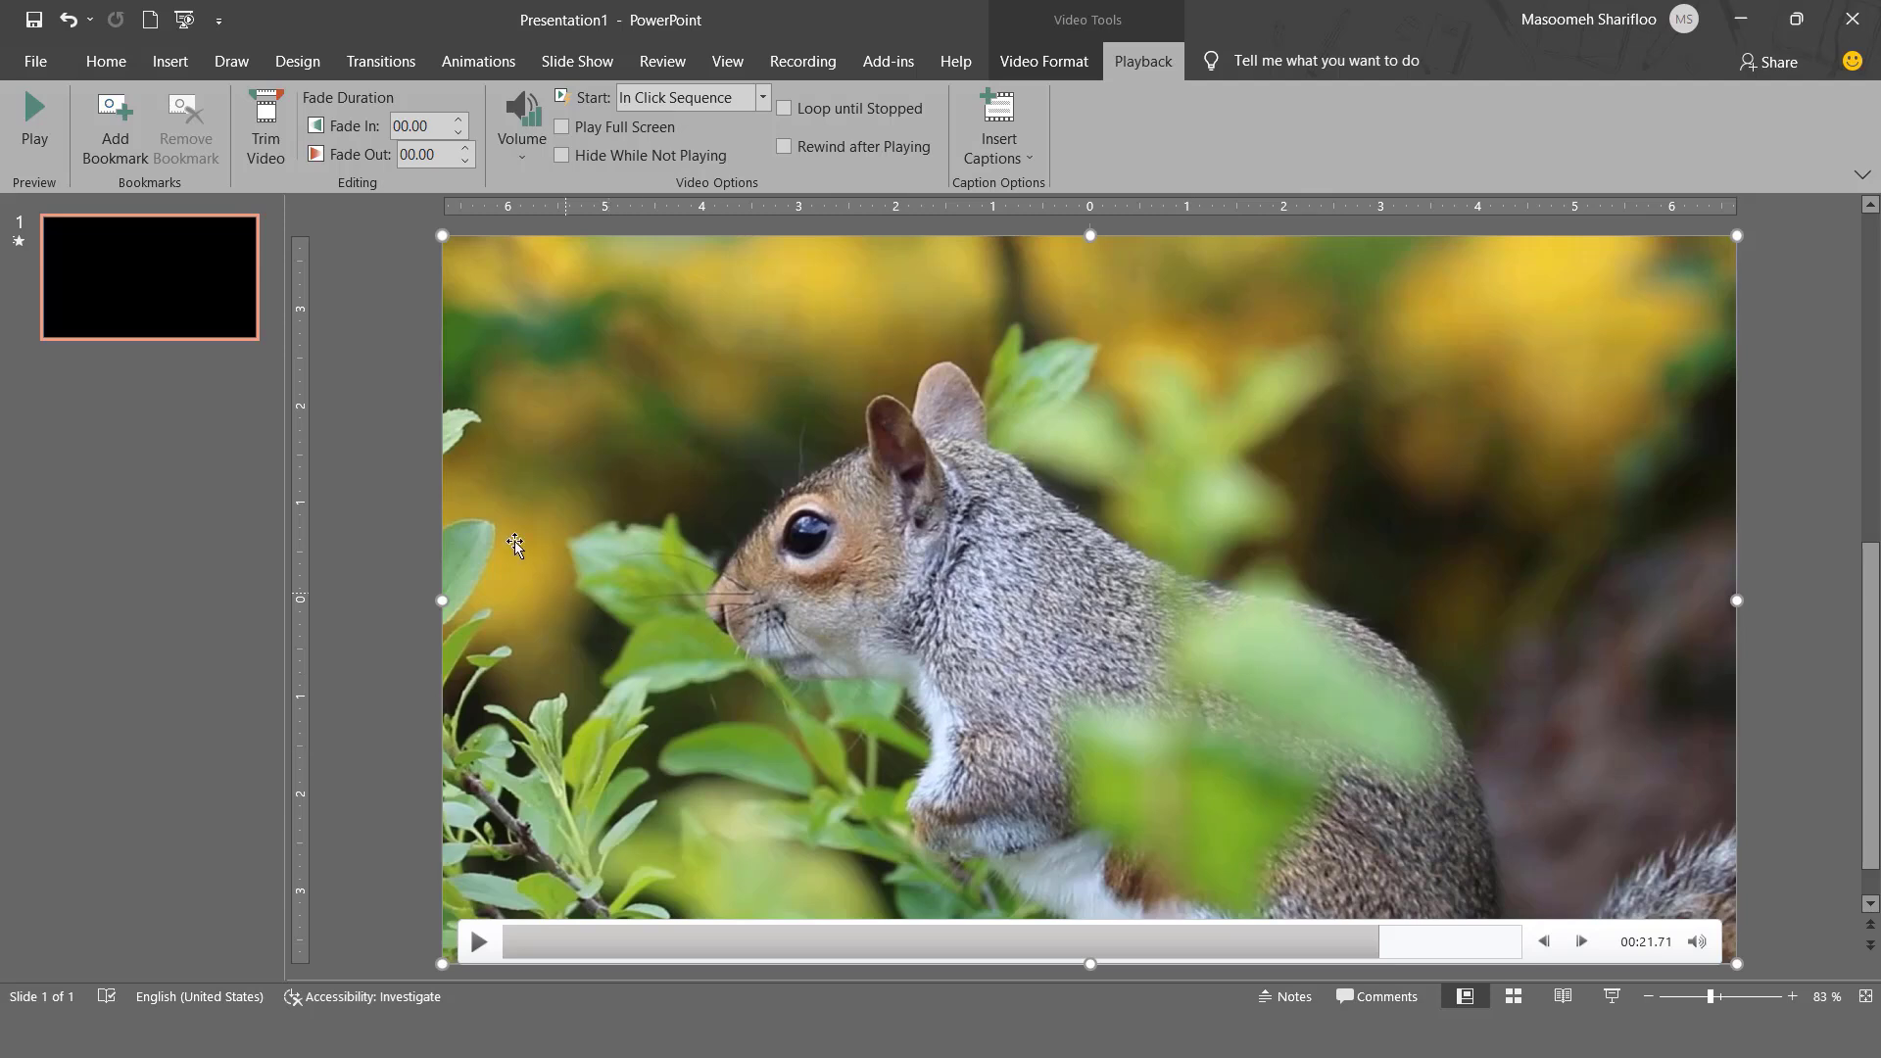
click(128, 150)
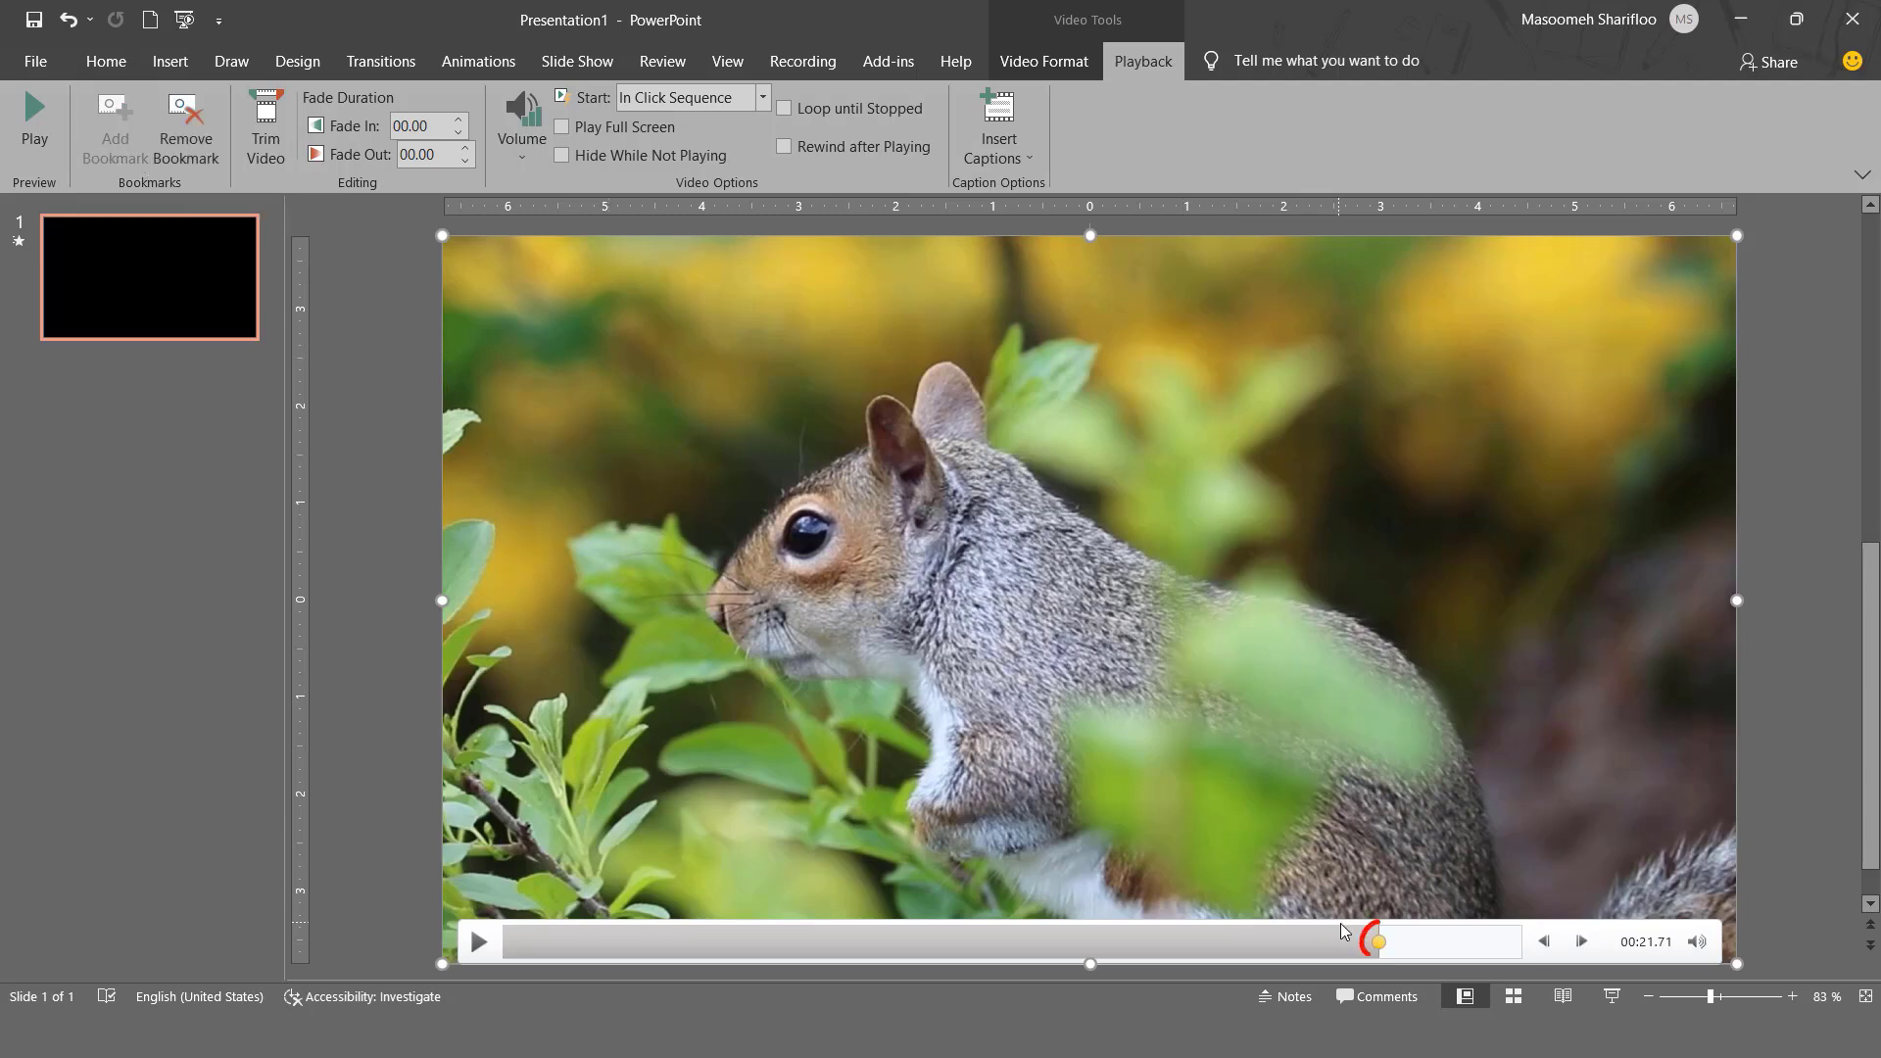